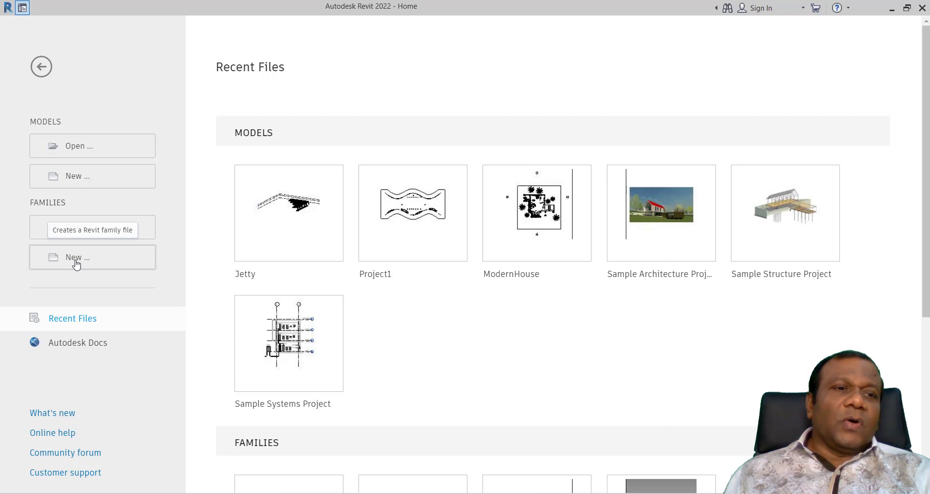
# Step: Create a new family from the Furniture template in the English-Imperial template folder
pyautogui.click(76, 265)
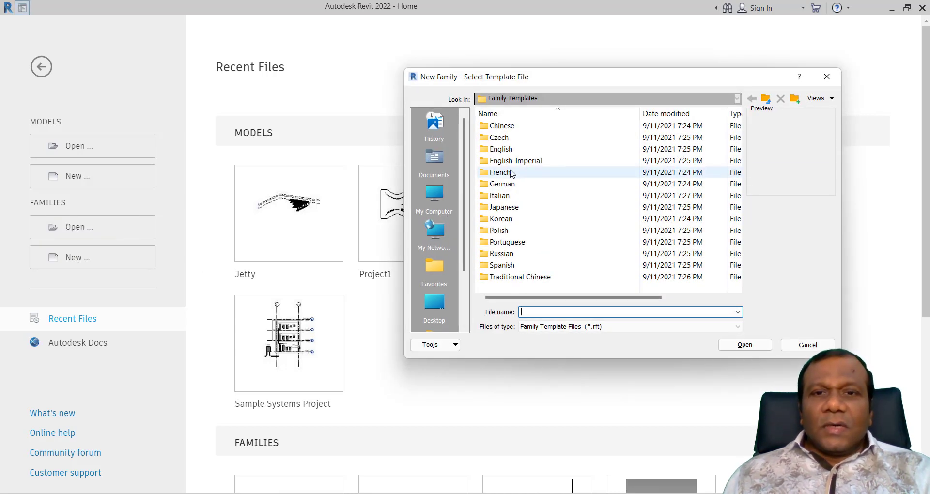
pyautogui.doubleClick(513, 161)
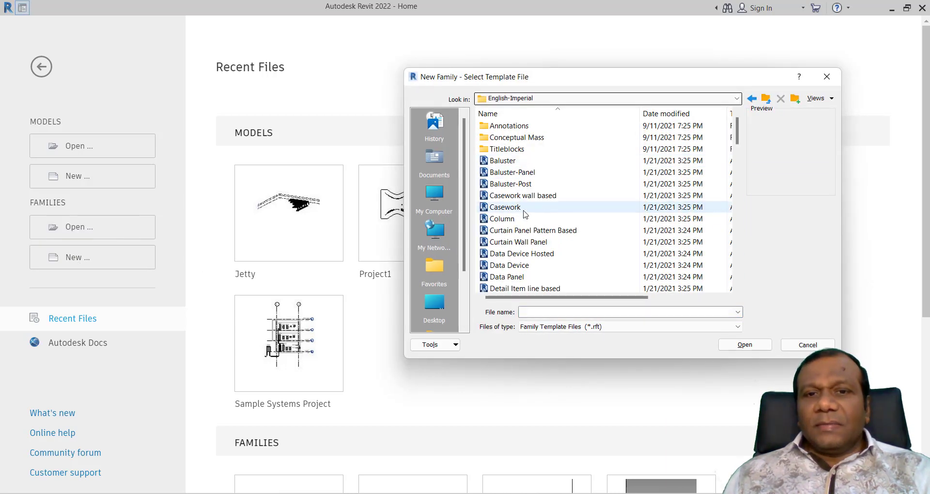
pyautogui.scroll(-3, 525, 214)
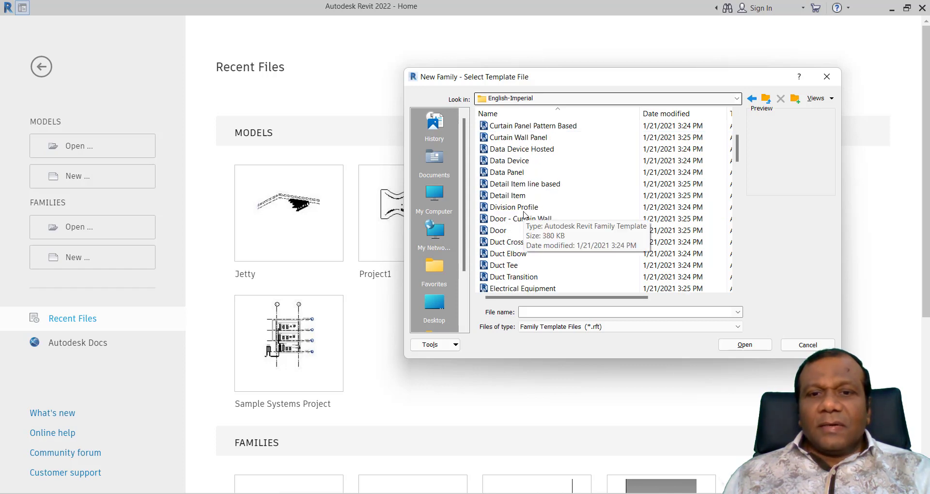
pyautogui.scroll(-1, 525, 214)
pyautogui.scroll(-2, 525, 214)
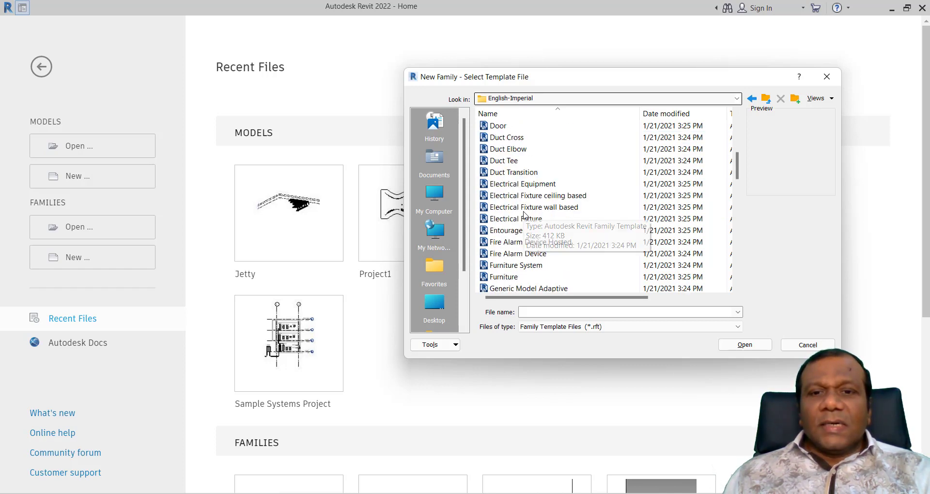
pyautogui.click(507, 276)
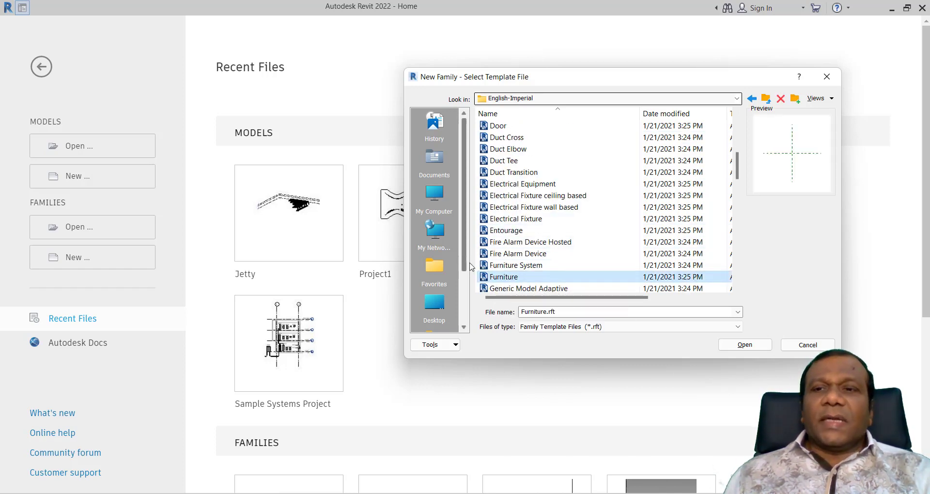
pyautogui.click(747, 345)
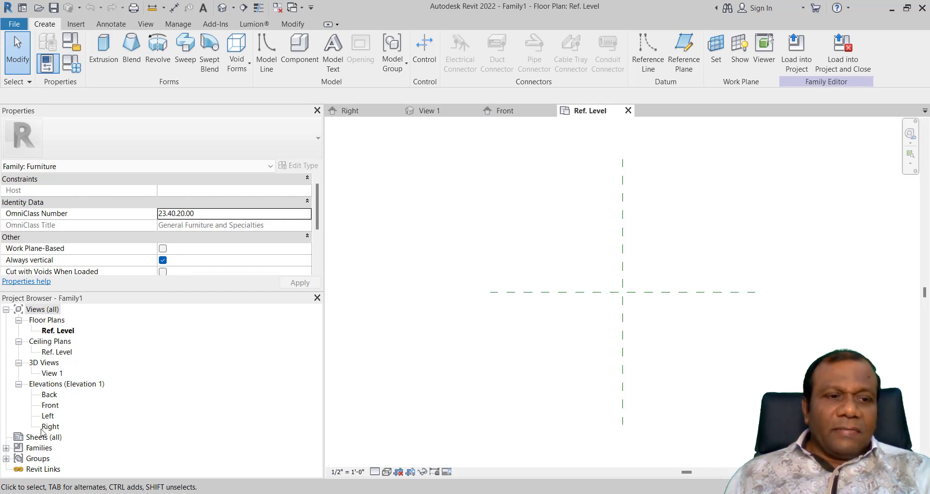
# Step: Open the Front elevation and extend the Ref. Level line's right end farther away from the vertical reference plane
pyautogui.doubleClick(51, 406)
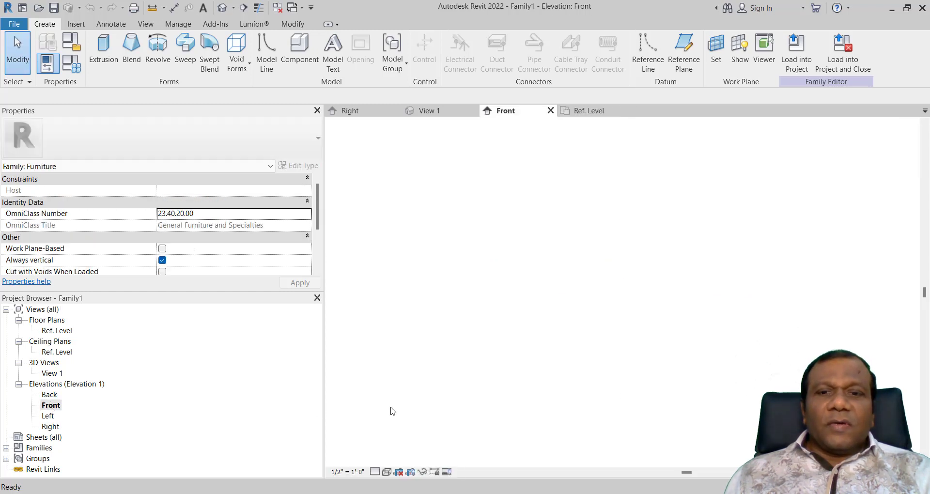
pyautogui.moveTo(657, 395); pyautogui.dragTo(570, 387, button='middle')
pyautogui.click(568, 372)
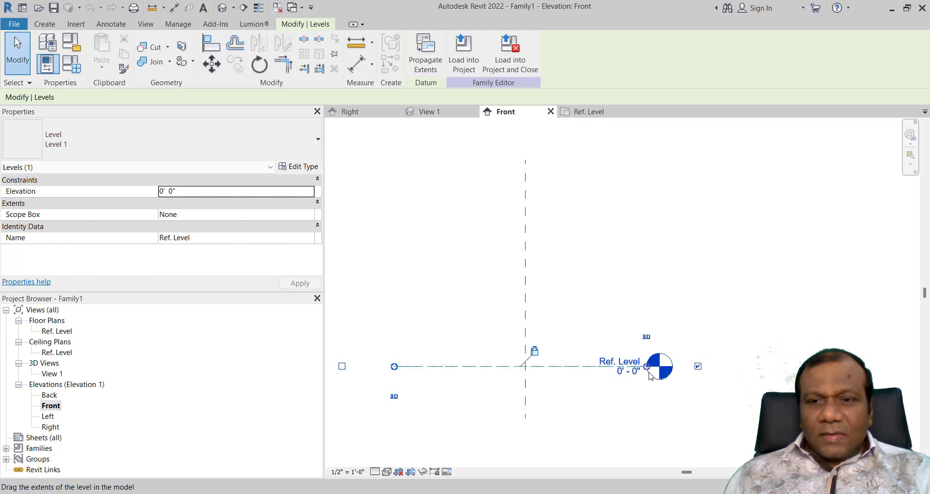
pyautogui.moveTo(675, 371); pyautogui.dragTo(792, 367)
pyautogui.moveTo(872, 364); pyautogui.dragTo(894, 367)
pyautogui.click(593, 409)
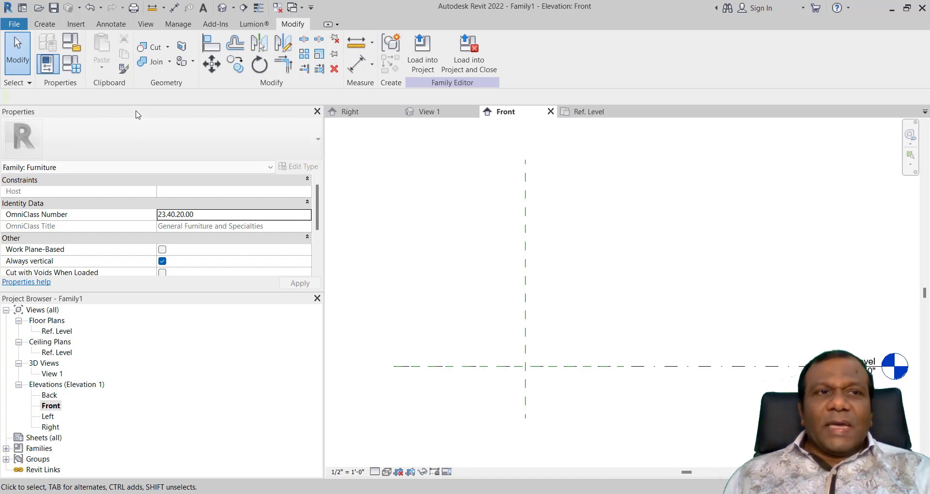
# Step: Start an extrusion with a depth of 2' 6" and sketch a 1' 0" horizontal line along the reference level, right of the center plane
pyautogui.click(44, 24)
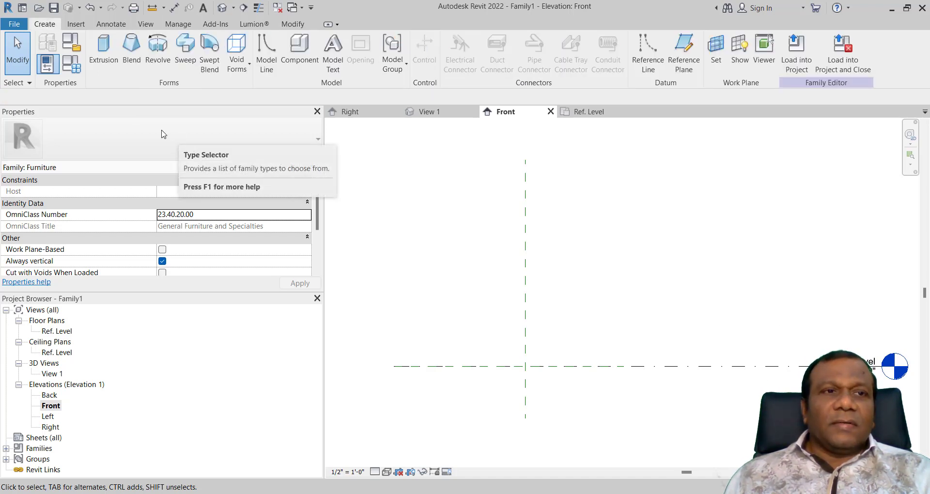
pyautogui.click(110, 60)
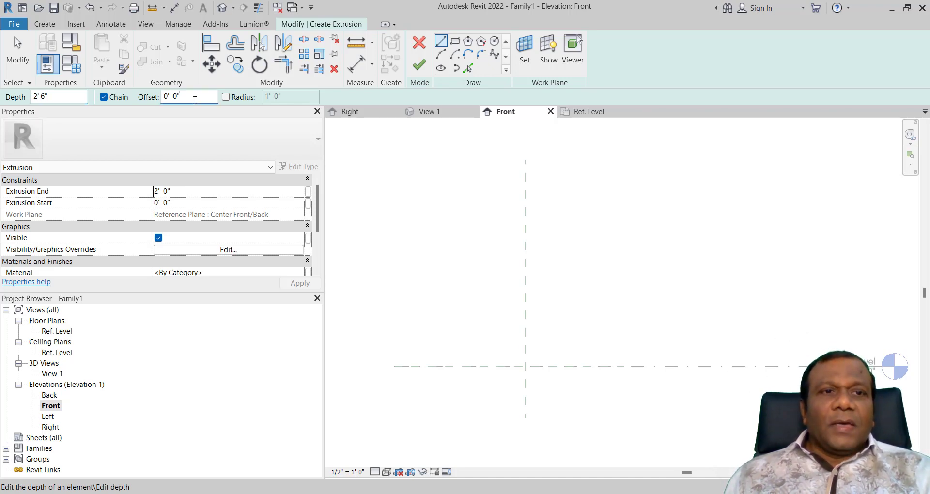
pyautogui.press('Return')
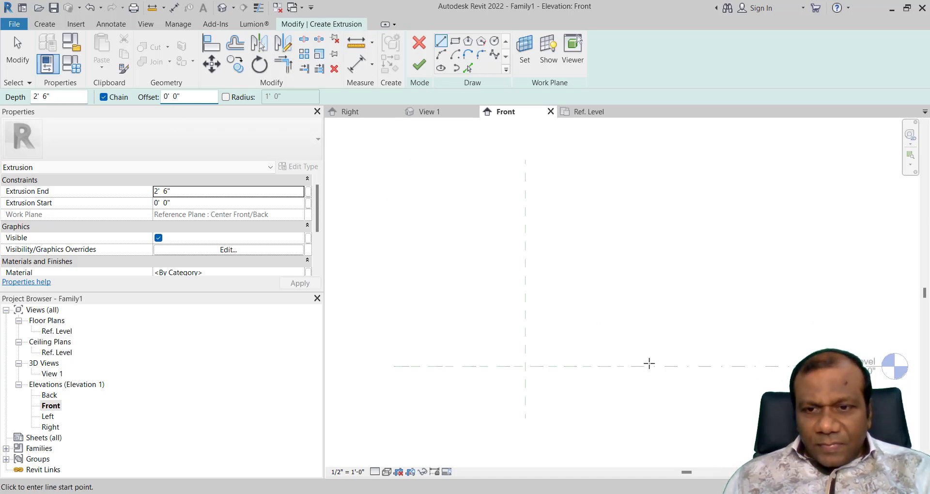
pyautogui.click(624, 367)
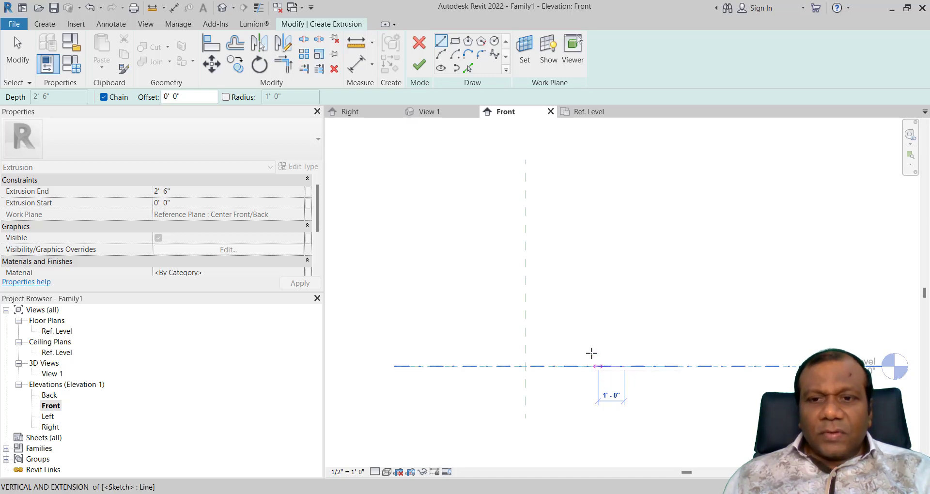
pyautogui.click(599, 367)
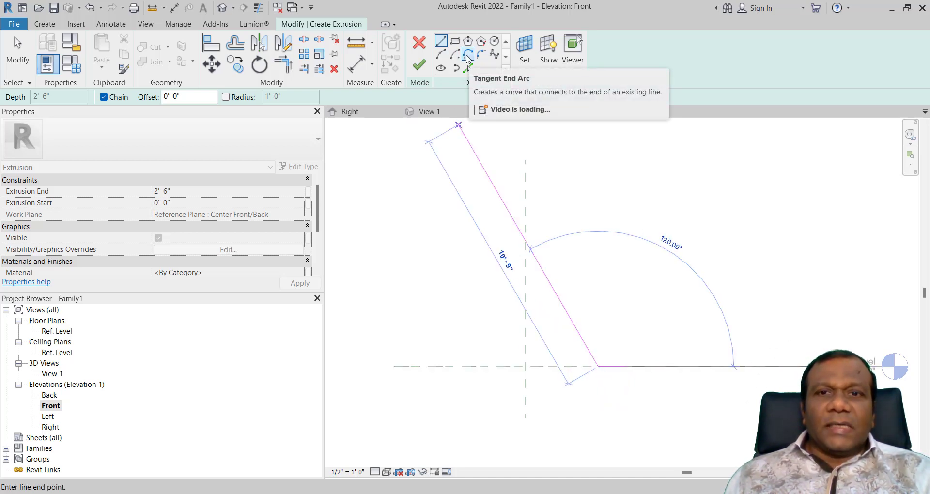
# Step: Continue the line's left end with two tangent end arcs, rising past the center plane and looping back down to the reference level
pyautogui.click(468, 56)
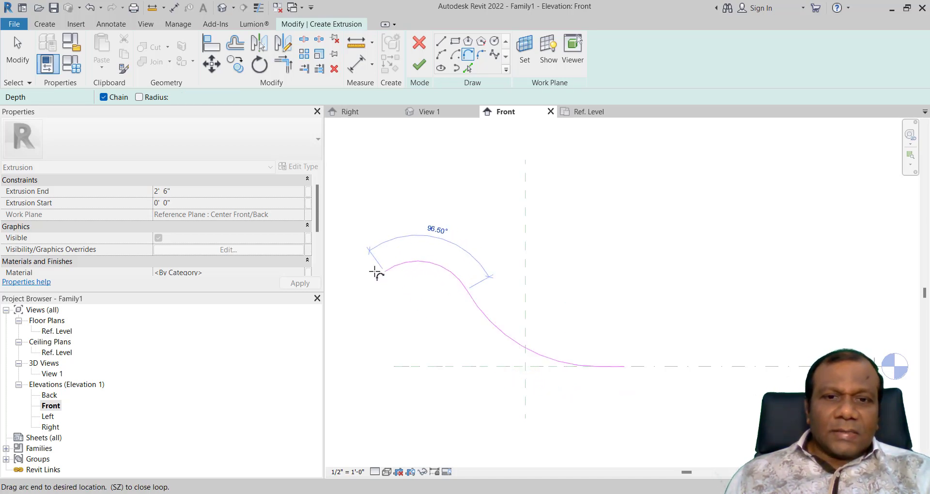
pyautogui.scroll(-2, 415, 302)
pyautogui.scroll(3, 427, 306)
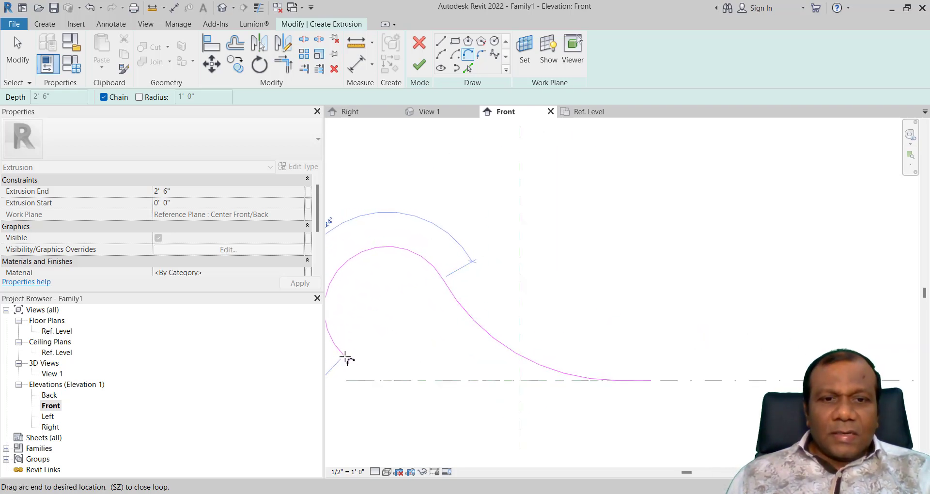
pyautogui.click(392, 380)
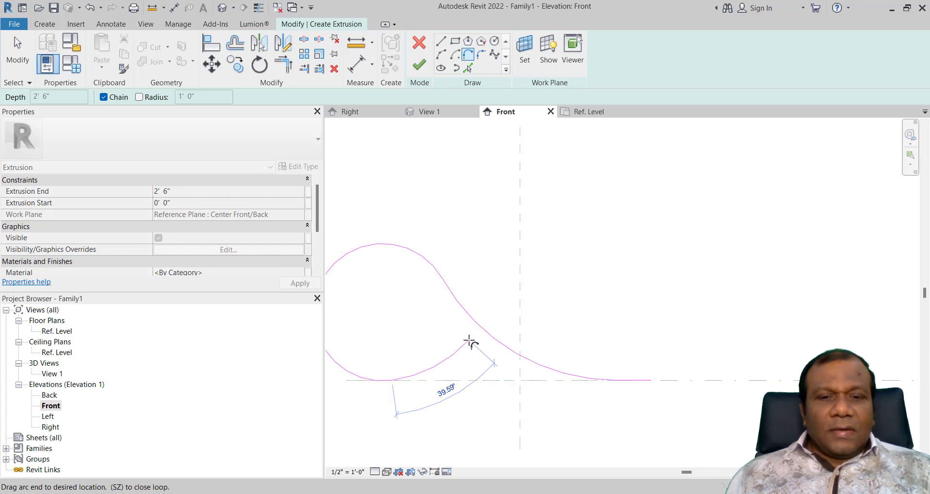
pyautogui.press('Escape')
pyautogui.scroll(-1, 479, 360)
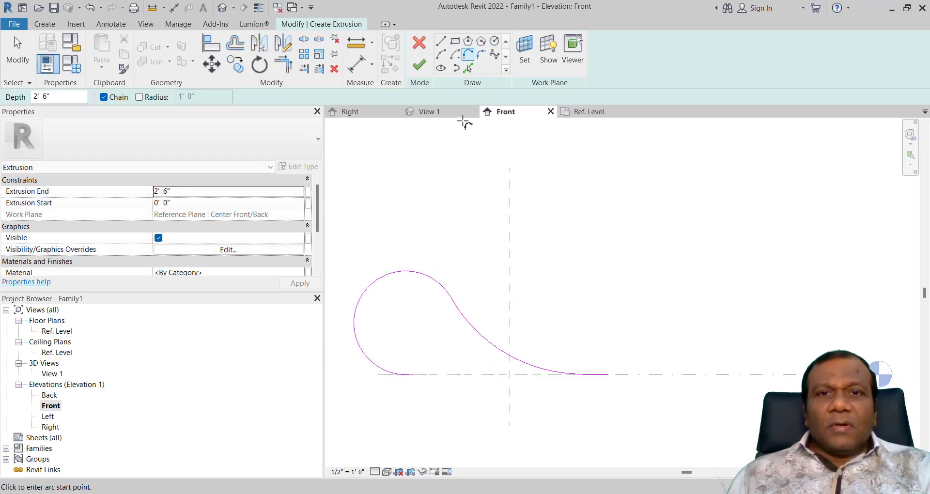
# Step: Offset the sketched line and both arcs by 1" with Pick Lines, placing the copies below the line and inside the loop
pyautogui.click(469, 68)
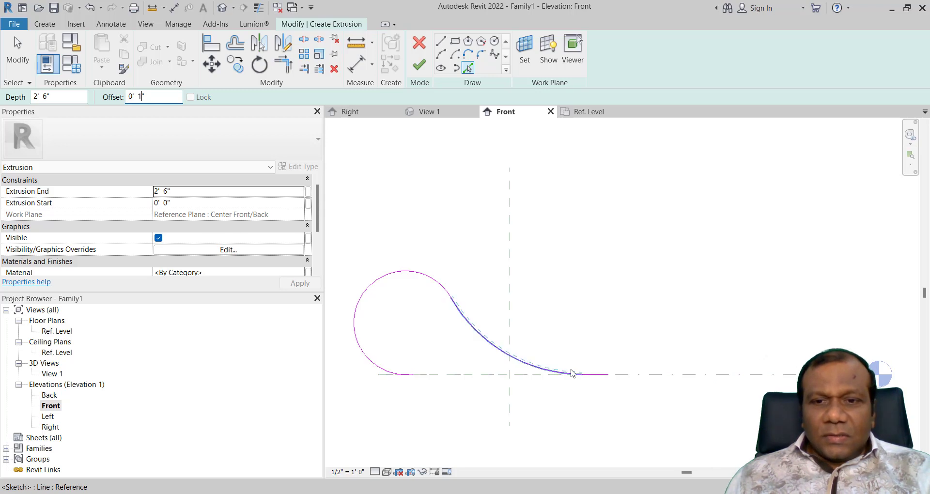
pyautogui.scroll(2, 571, 387)
pyautogui.scroll(-2, 536, 397)
pyautogui.scroll(2, 440, 382)
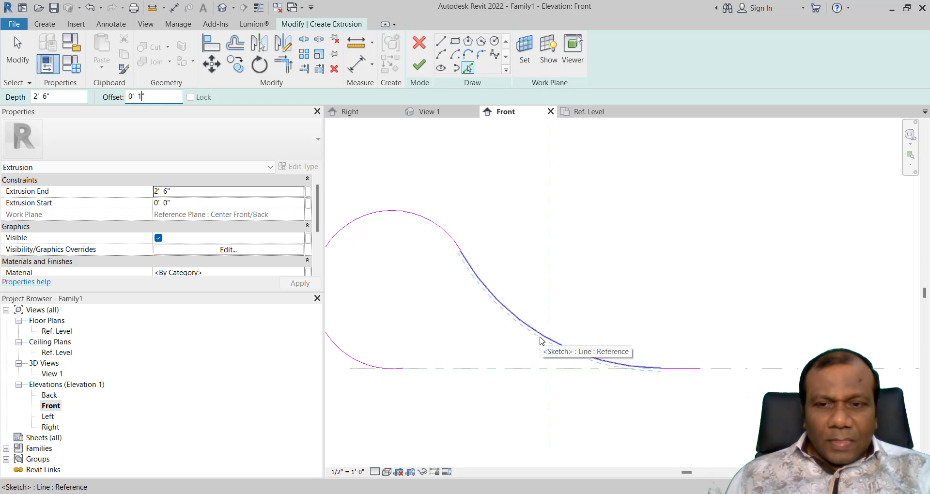
pyautogui.scroll(2, 744, 420)
pyautogui.click(638, 335)
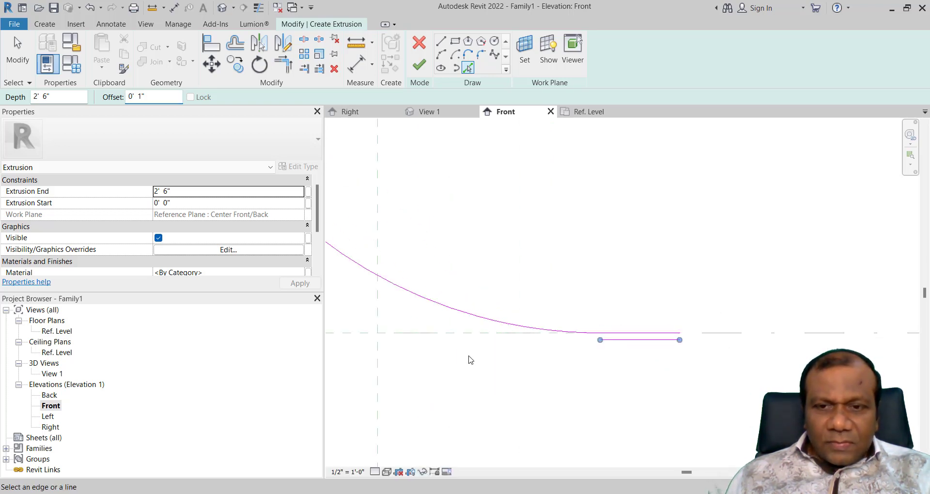
pyautogui.click(541, 329)
pyautogui.scroll(-3, 625, 368)
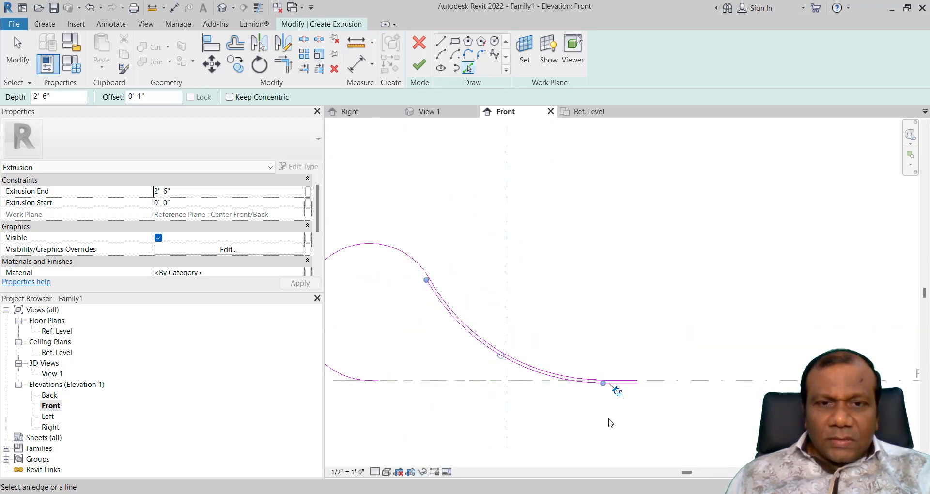
pyautogui.scroll(2, 474, 334)
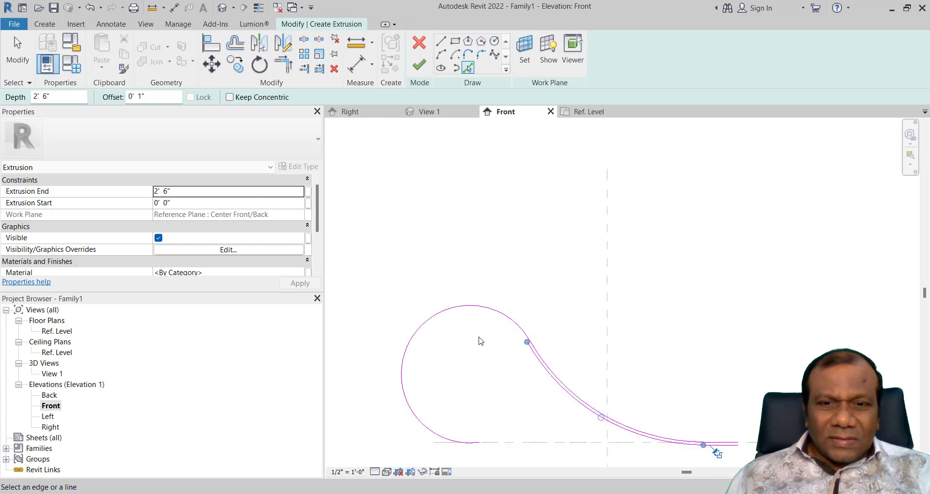
pyautogui.click(497, 320)
pyautogui.scroll(4, 491, 446)
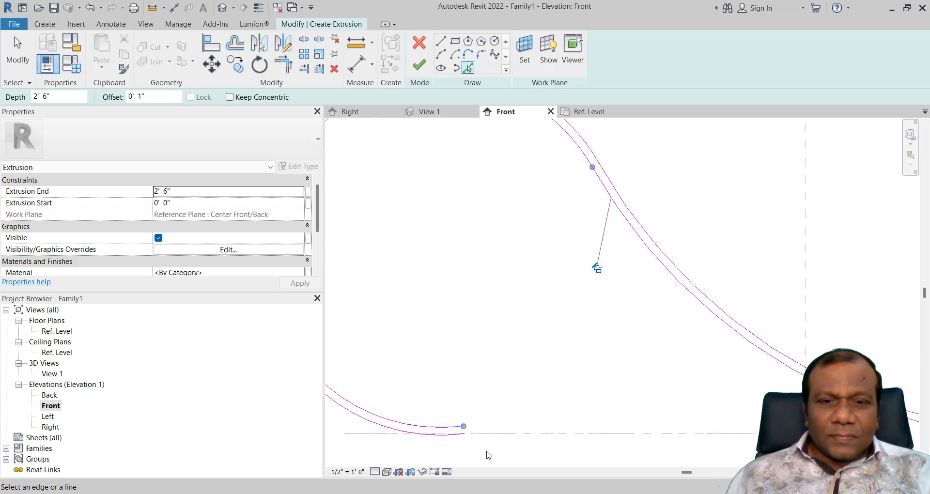
# Step: Set the line offset to 0 and close the loop end of the profile with a short line between the two arc ends
pyautogui.moveTo(492, 439); pyautogui.dragTo(507, 351, button='middle')
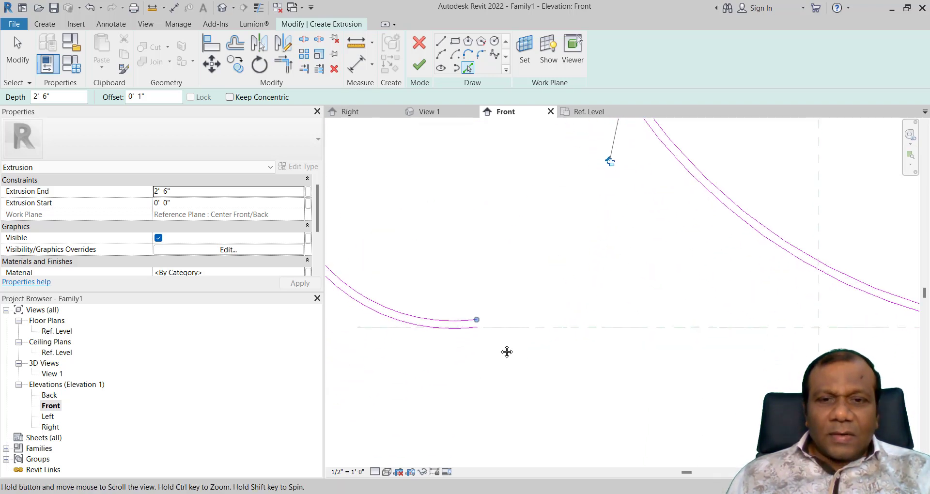
pyautogui.click(441, 41)
pyautogui.scroll(2, 466, 324)
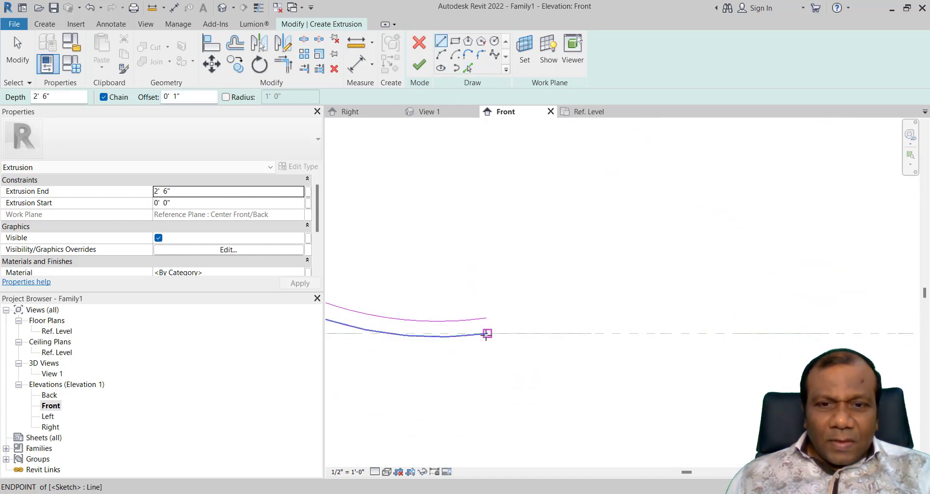
pyautogui.click(487, 333)
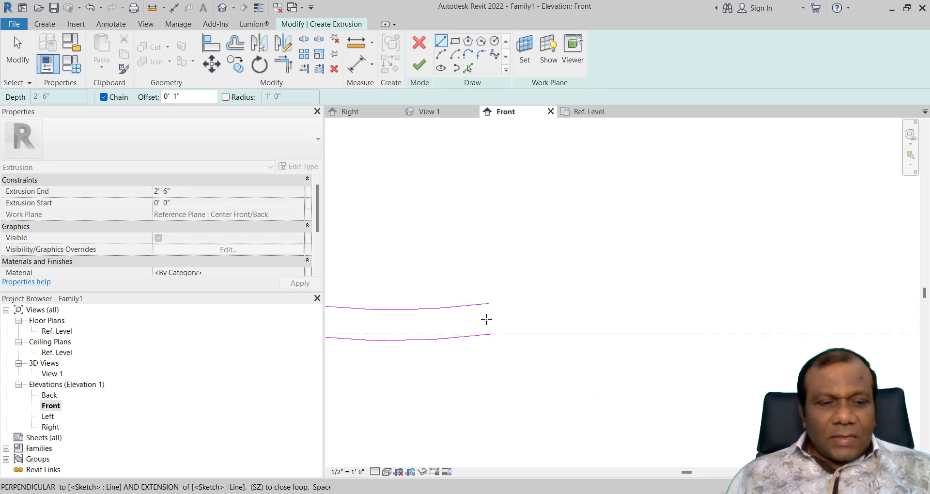
pyautogui.press('Escape')
pyautogui.click(182, 97)
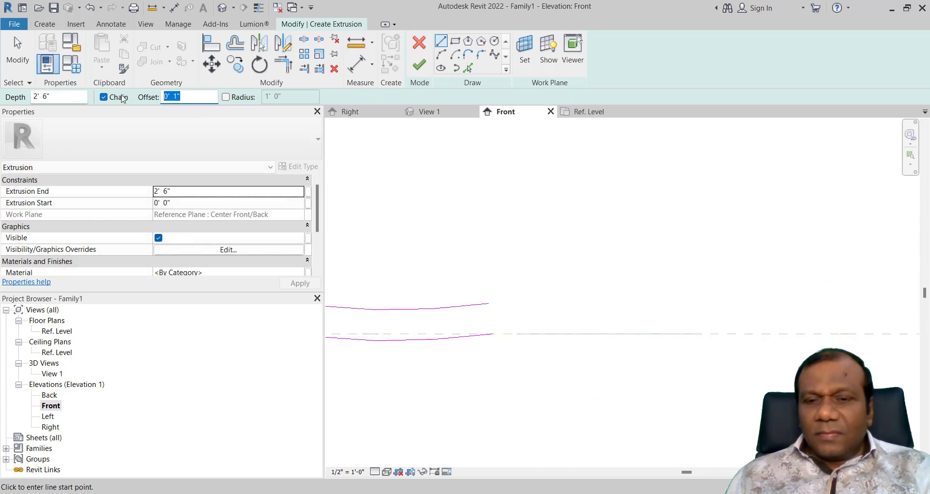
pyautogui.write('0')
pyautogui.click(493, 334)
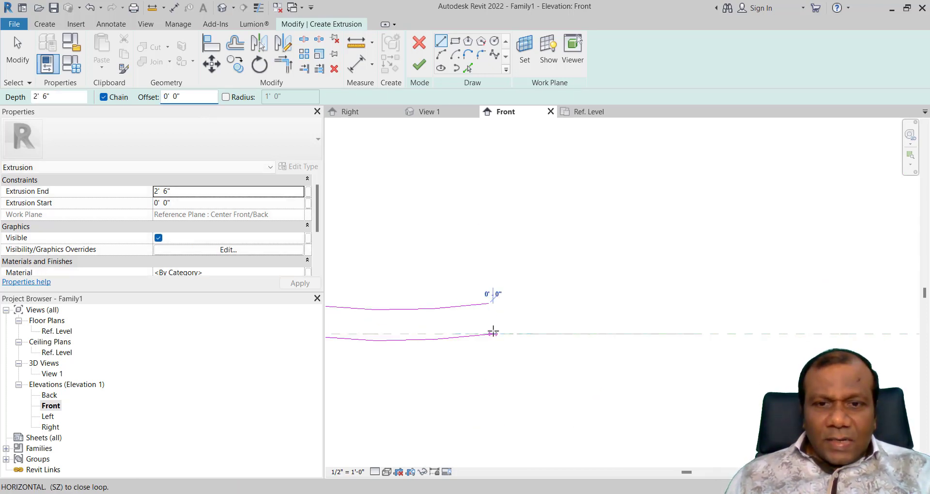
pyautogui.click(493, 301)
pyautogui.press('Escape')
pyautogui.scroll(2, 557, 320)
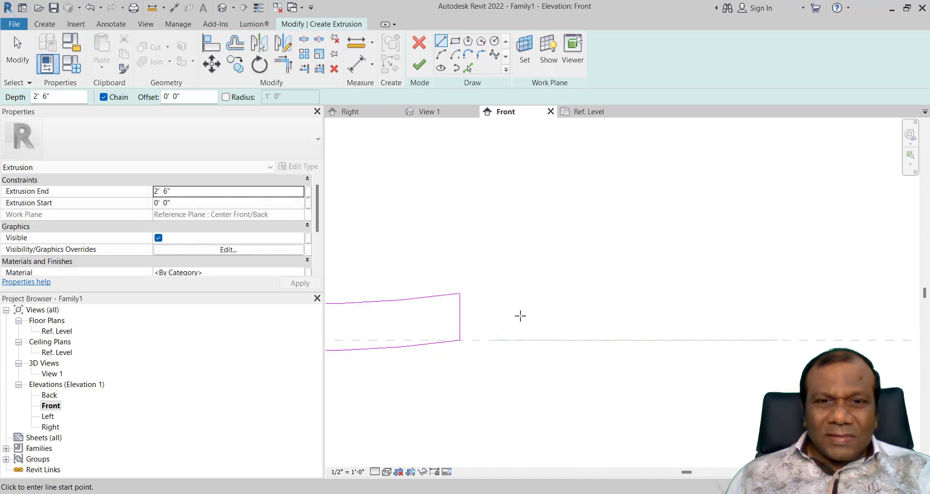
# Step: Close the straight right end of the profile with a short vertical line joining the two parallel lines
pyautogui.scroll(-2, 521, 316)
pyautogui.scroll(5, 493, 357)
pyautogui.scroll(-5, 735, 380)
pyautogui.moveTo(735, 380); pyautogui.dragTo(728, 394, button='middle')
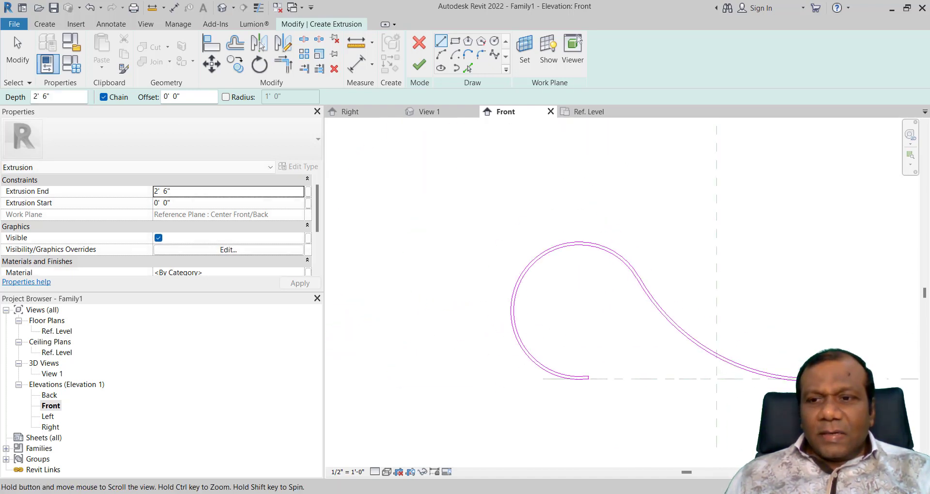
pyautogui.scroll(8, 557, 373)
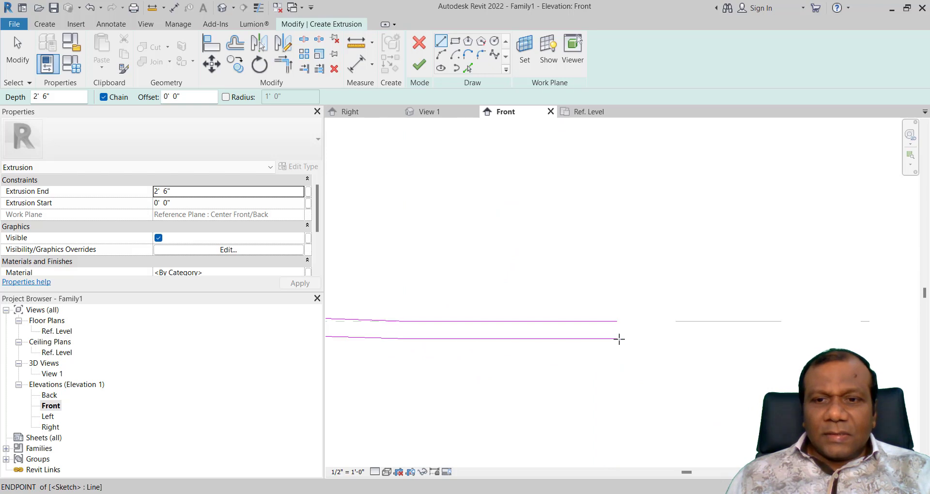
pyautogui.click(620, 339)
pyautogui.click(633, 357)
pyautogui.scroll(-4, 634, 361)
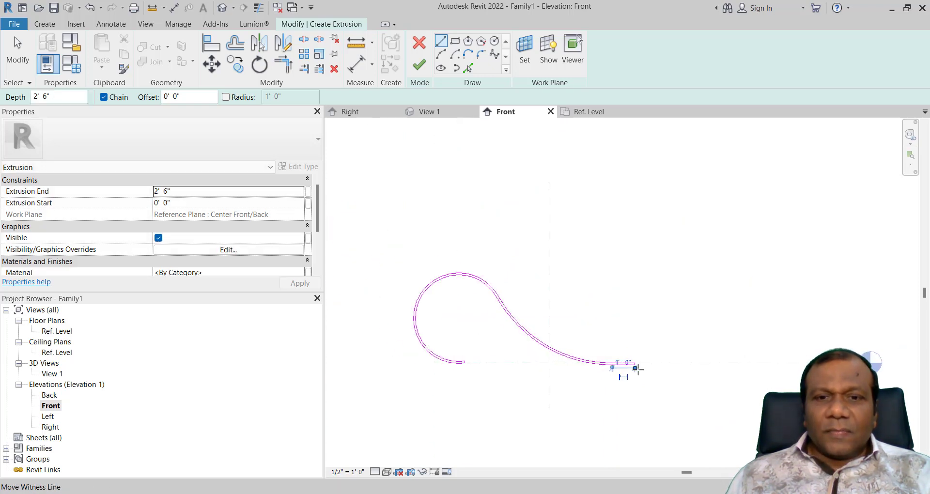
# Step: Finish the extrusion sketch and move the extrusion up so its straight end rests on the reference level
pyautogui.click(419, 64)
pyautogui.scroll(2, 614, 396)
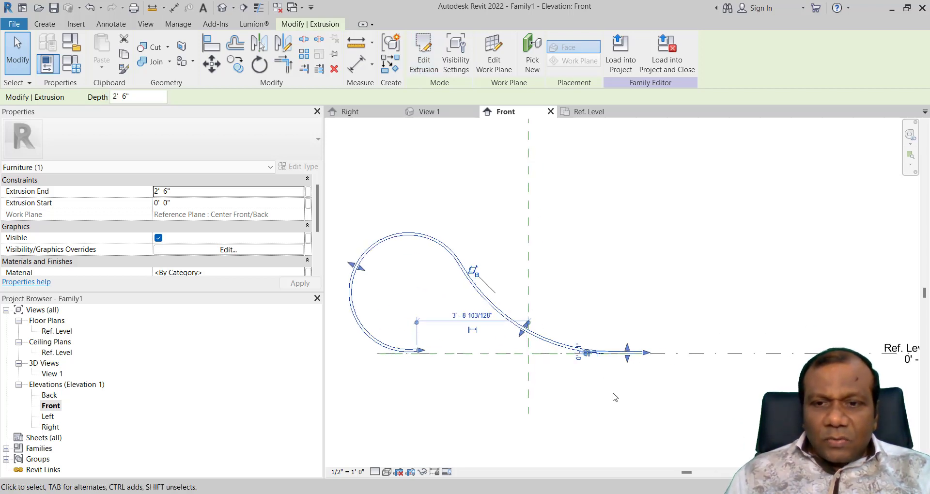
pyautogui.scroll(5, 625, 385)
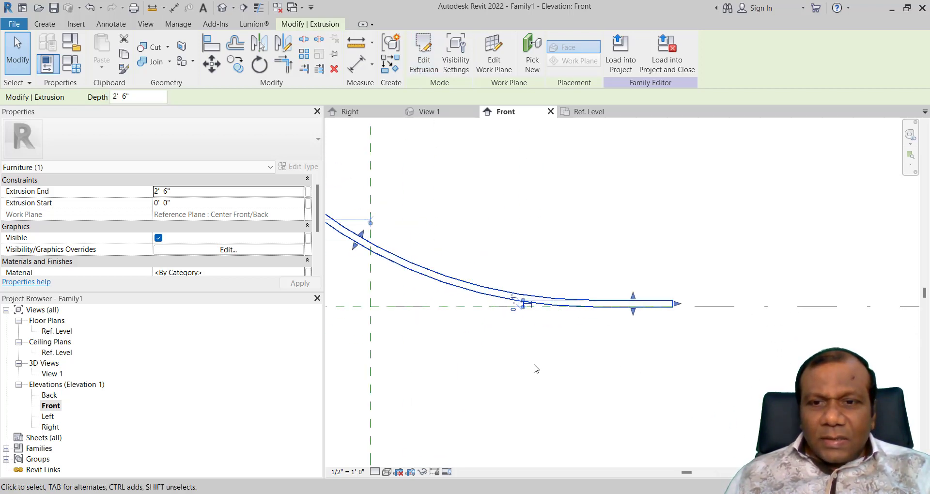
# Step: Inspect how the extrusion's straight end sits on the reference level, and clear the selection
pyautogui.moveTo(536, 369); pyautogui.dragTo(691, 357, button='middle')
pyautogui.moveTo(376, 312)
pyautogui.mouseDown(button='middle')
pyautogui.moveTo(732, 376)
pyautogui.moveTo(373, 328)
pyautogui.mouseUp(button='middle')
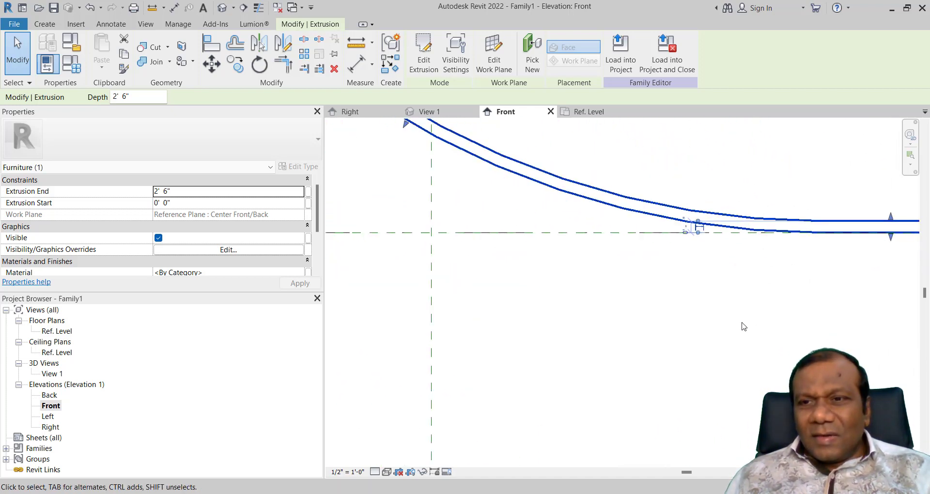
pyautogui.moveTo(710, 323); pyautogui.dragTo(429, 370, button='middle')
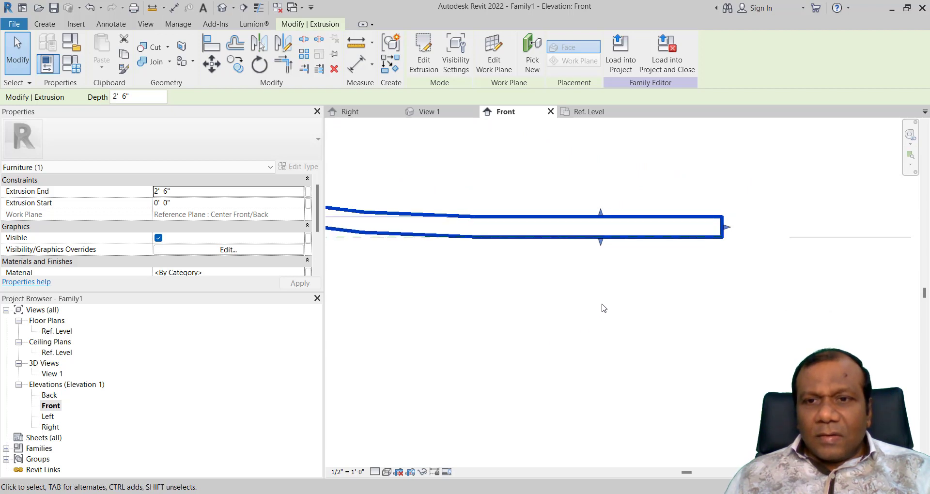
pyautogui.moveTo(603, 307); pyautogui.dragTo(733, 373, button='middle')
pyautogui.click(566, 344)
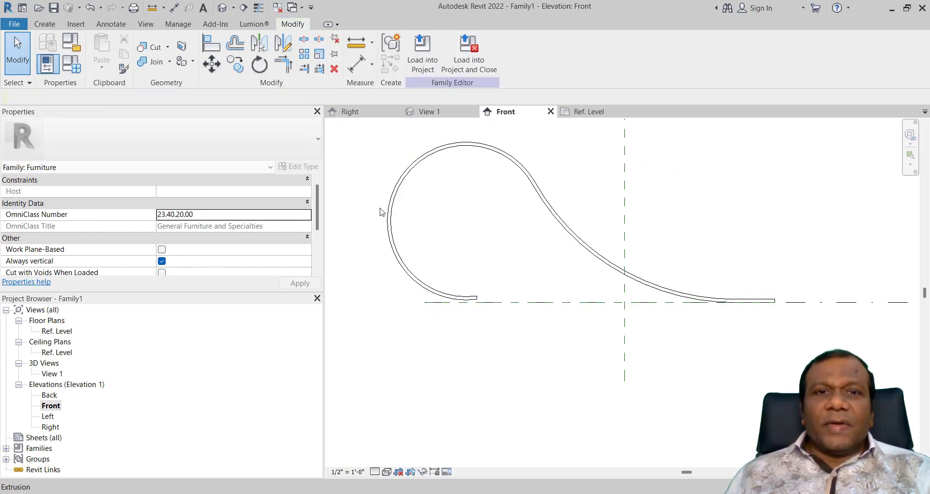
# Step: Check the curved extrusion in the default 3D view and return to the Front elevation
pyautogui.click(146, 24)
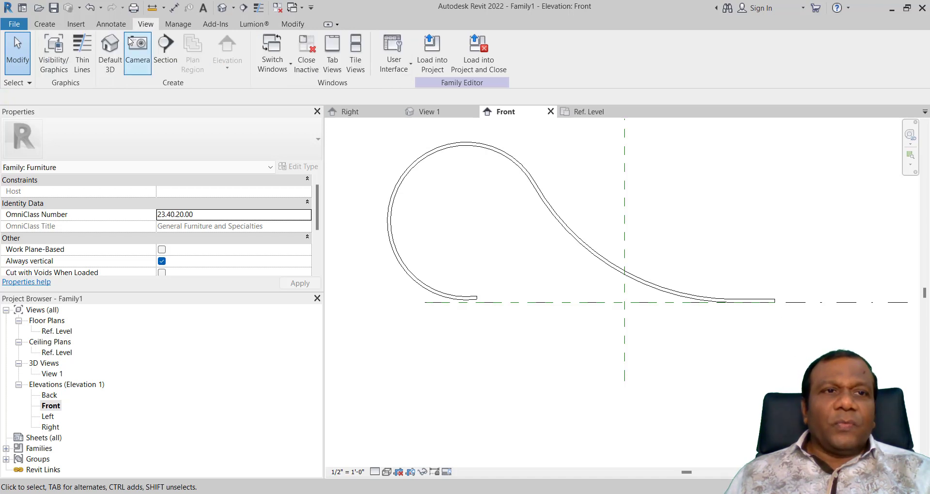
pyautogui.click(110, 51)
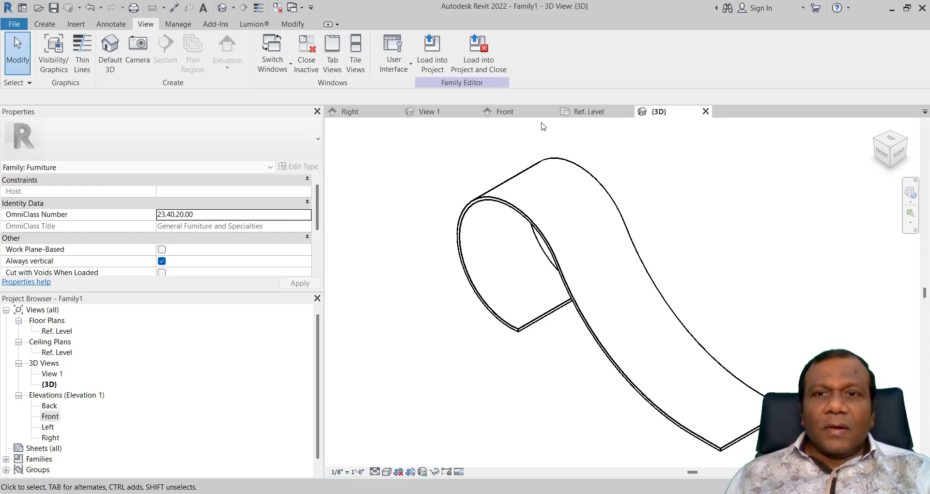
pyautogui.click(497, 115)
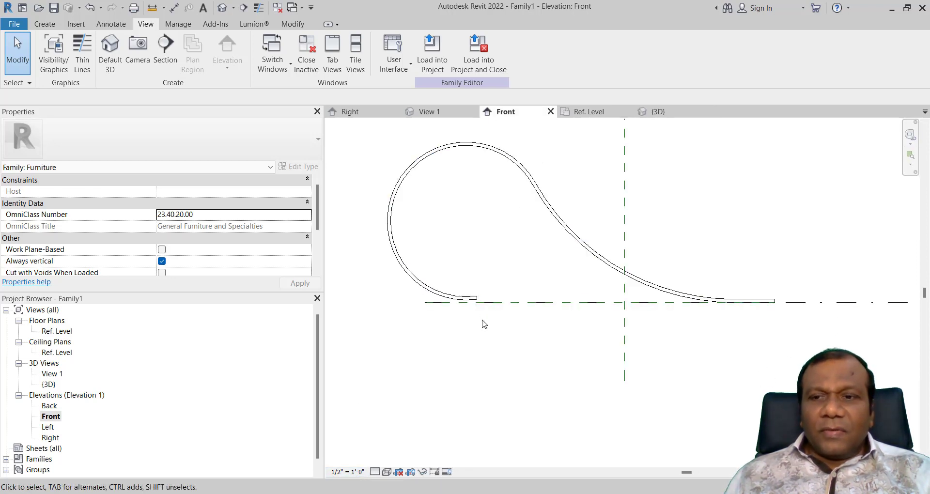
# Step: Place a reference plane 1' above the reference level by picking the level with a 1' 0" offset
pyautogui.scroll(-2, 712, 351)
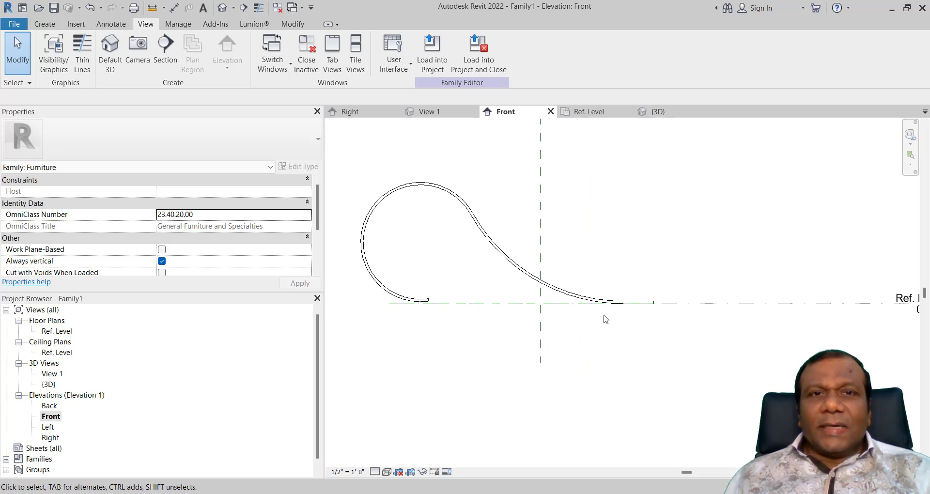
pyautogui.click(44, 24)
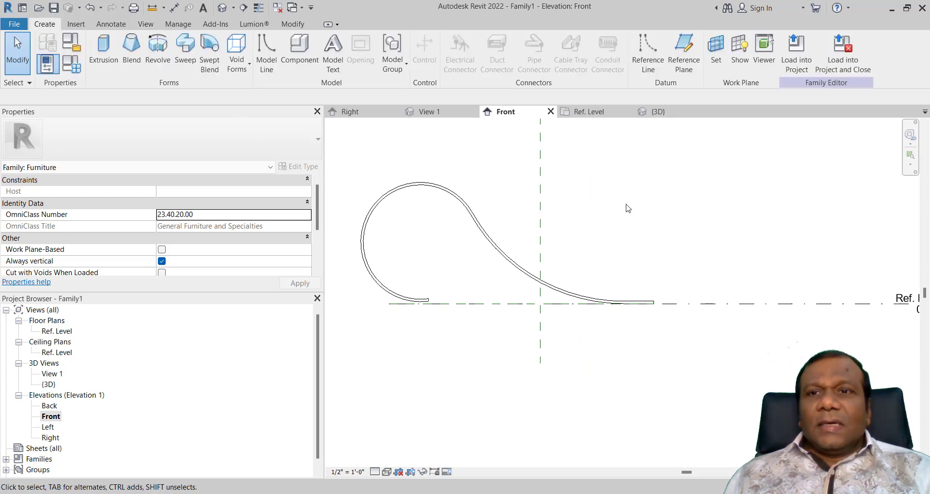
pyautogui.click(684, 62)
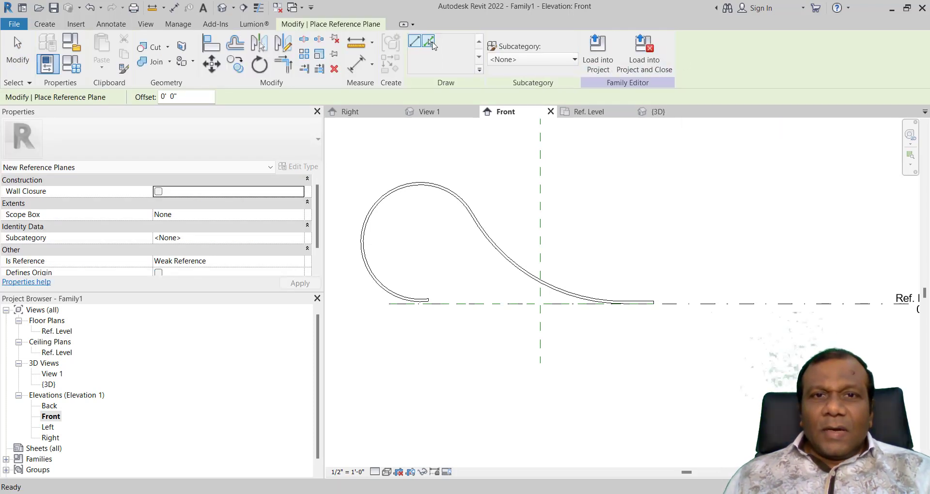
pyautogui.click(432, 43)
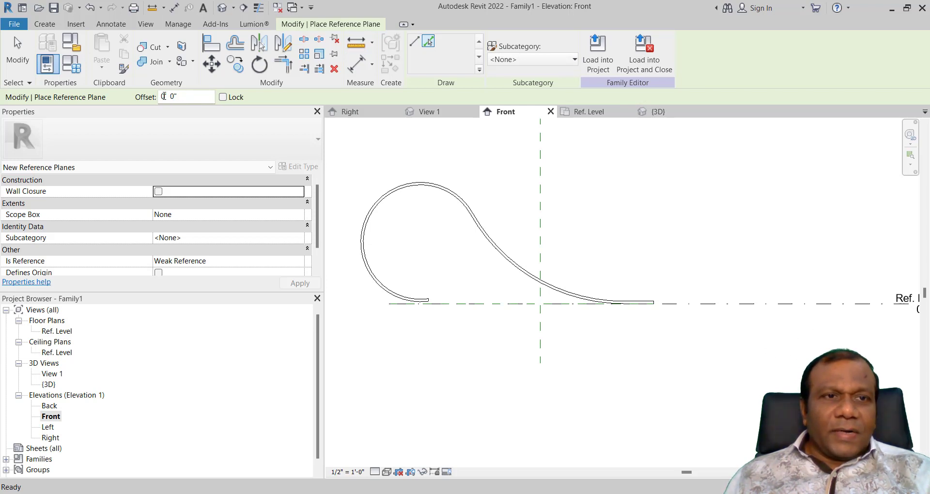
pyautogui.doubleClick(163, 96)
pyautogui.write('1')
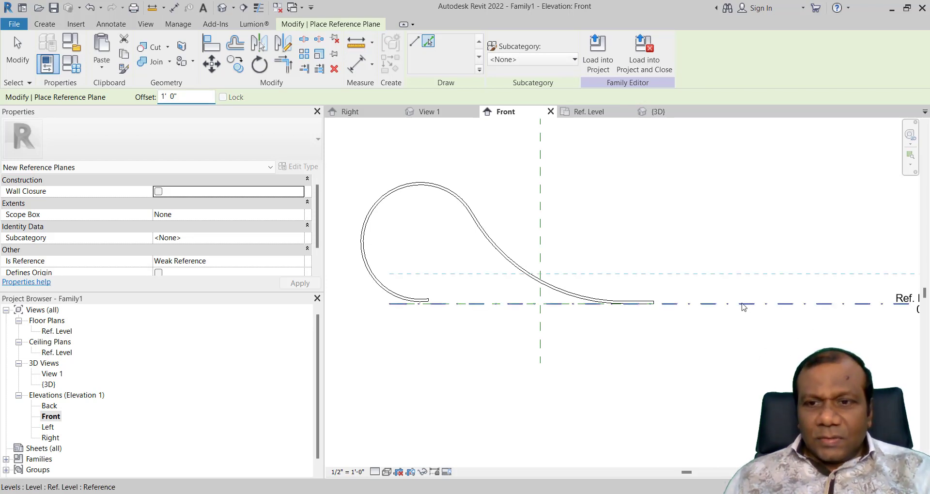
pyautogui.click(744, 305)
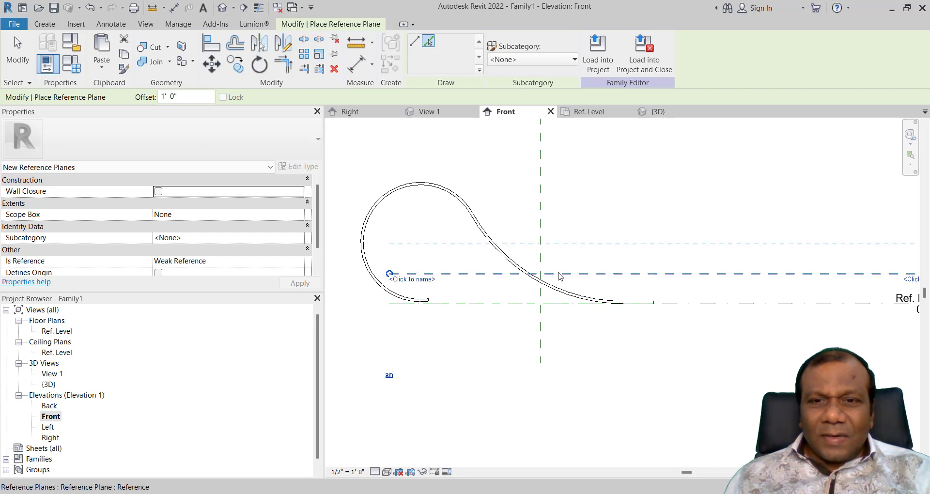
# Step: Add two reference planes above the first one, offset 0' 2" from it and a further 1' 0" up
pyautogui.scroll(2, 558, 276)
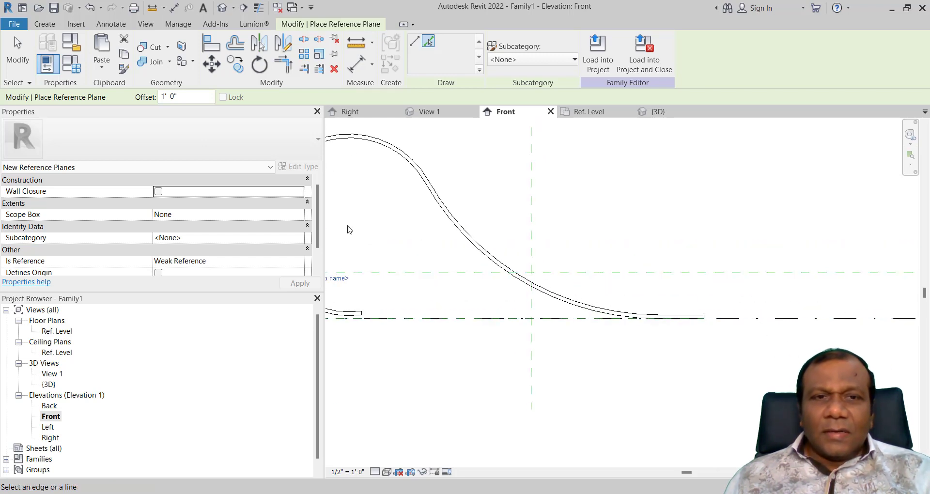
pyautogui.hotkey('ctrl', 'a')
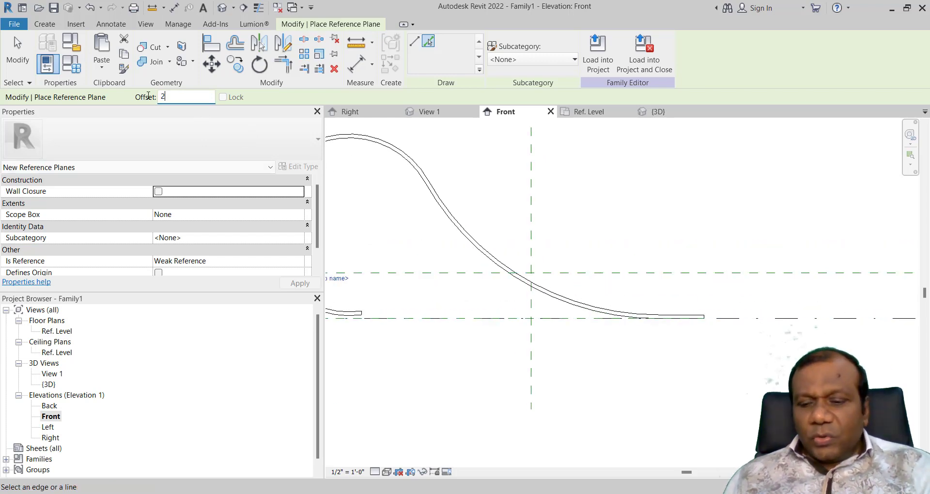
pyautogui.click(672, 272)
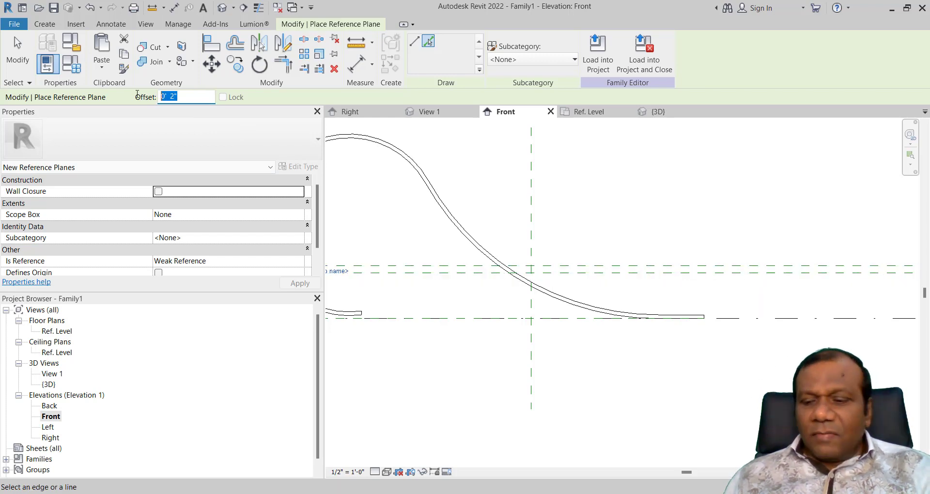
pyautogui.write('1')
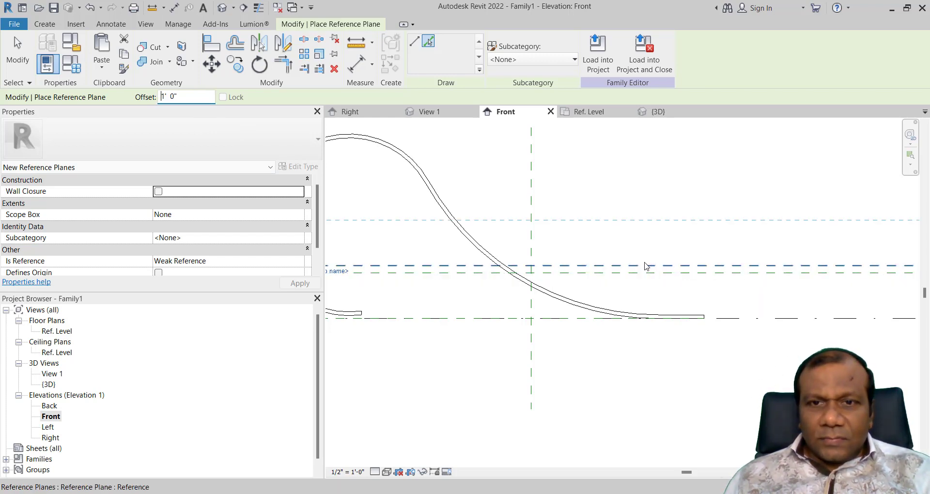
pyautogui.click(648, 264)
# Step: Set the reference plane offset to 0' 2" and place another plane above the topmost one
pyautogui.moveTo(180, 96); pyautogui.dragTo(156, 95)
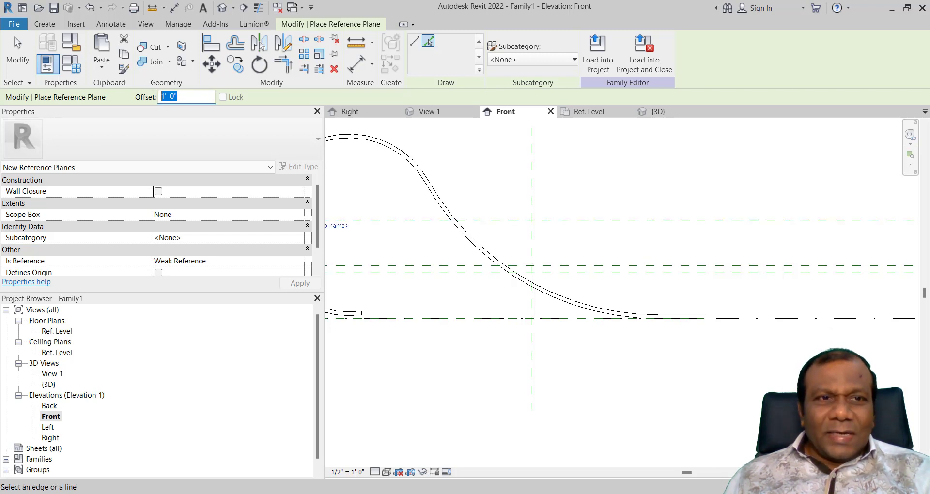
pyautogui.write('2')
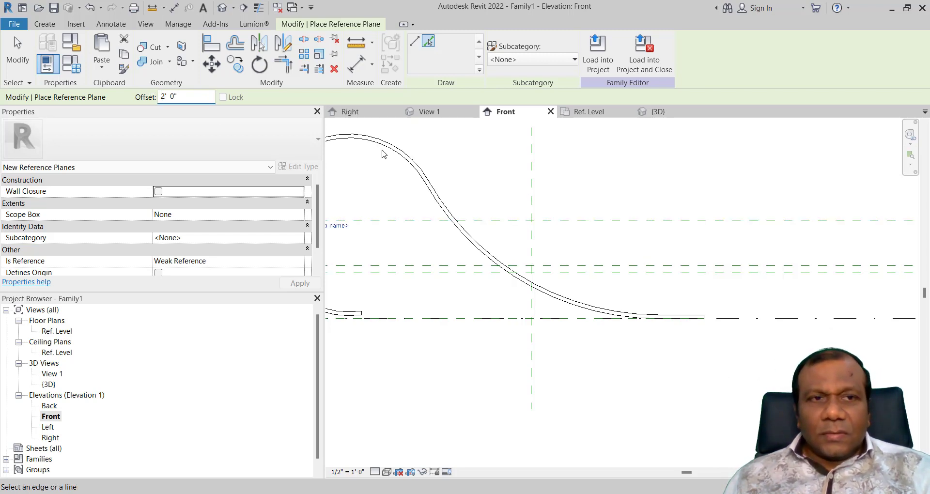
pyautogui.moveTo(210, 101); pyautogui.dragTo(159, 95)
pyautogui.write('2')
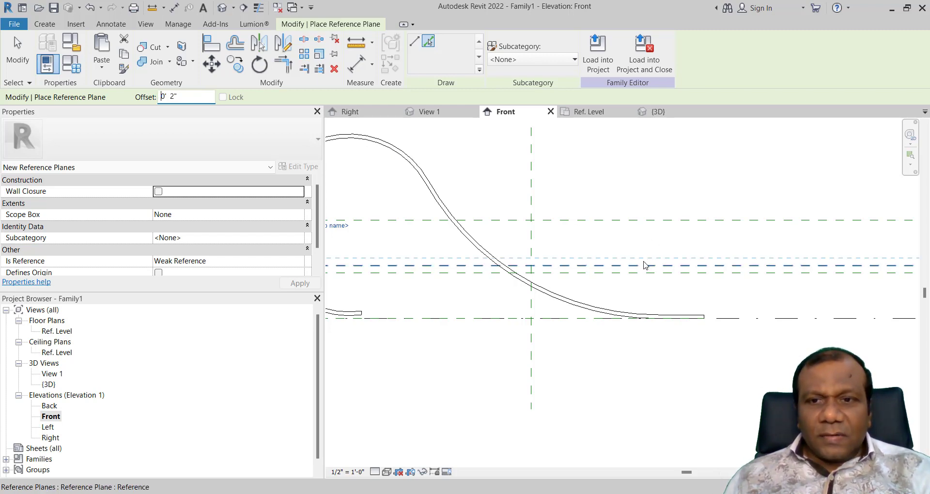
pyautogui.click(597, 220)
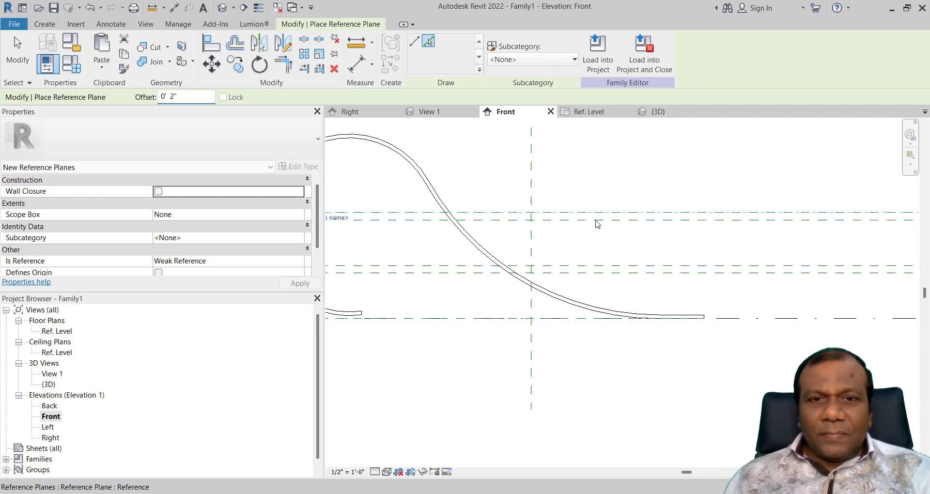
# Step: Stack two more reference planes above the topmost one at 1' 0" offsets and end the Reference Plane command
pyautogui.scroll(-1, 611, 269)
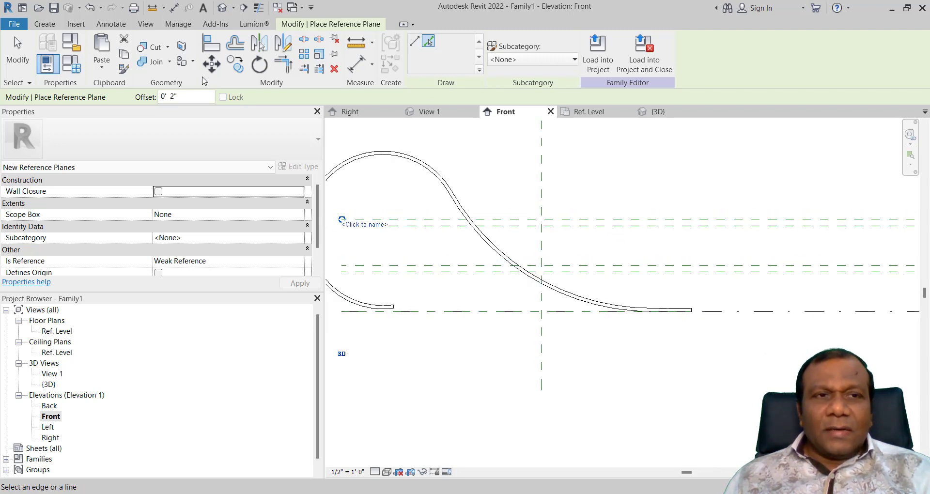
pyautogui.click(168, 96)
pyautogui.write('1')
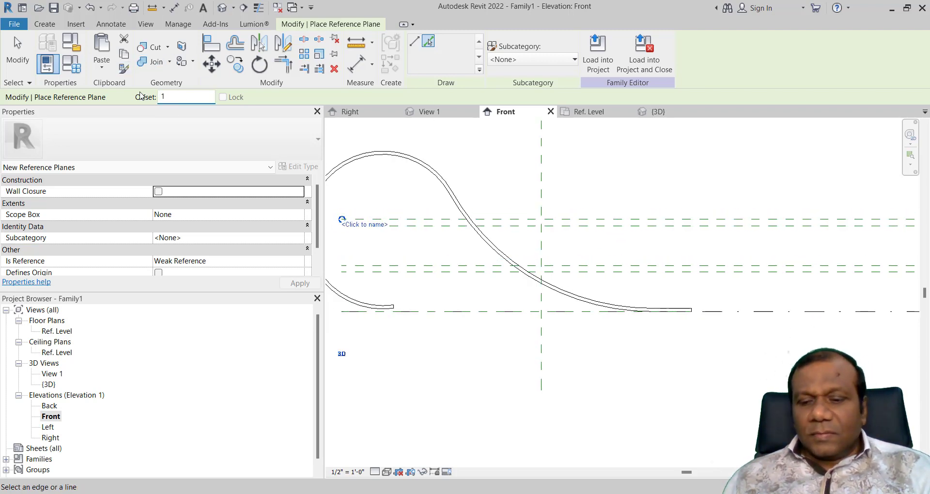
pyautogui.click(600, 221)
pyautogui.scroll(-2, 570, 294)
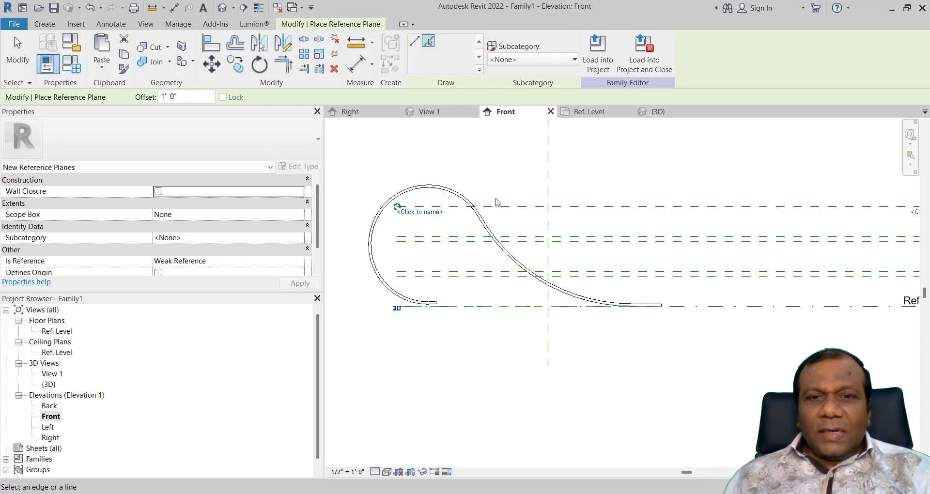
pyautogui.scroll(-2, 504, 215)
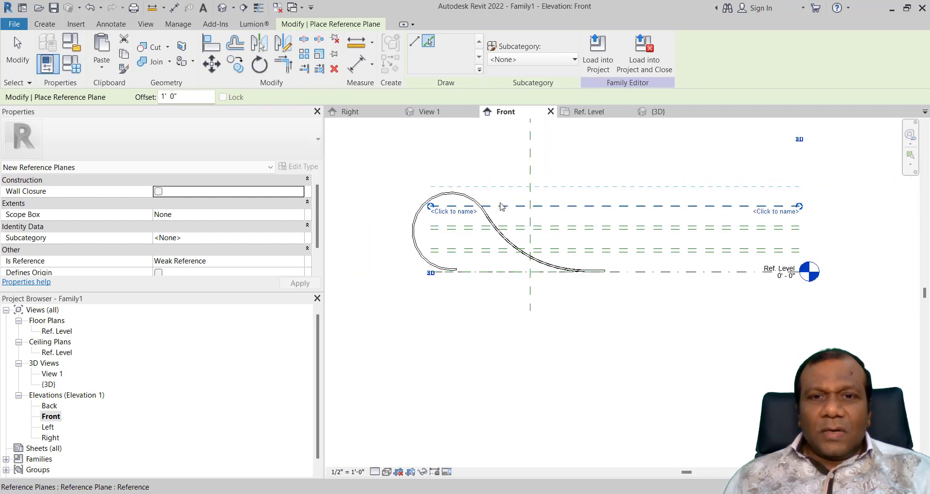
pyautogui.scroll(2, 501, 207)
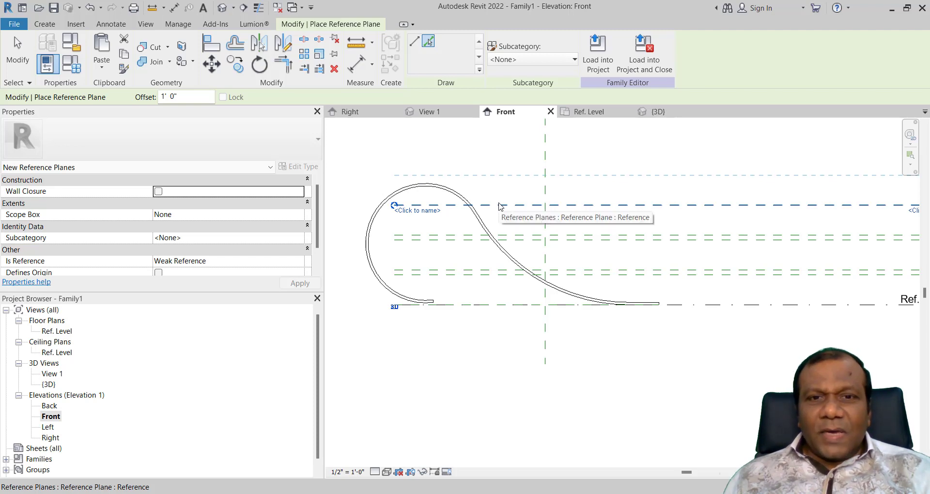
pyautogui.click(501, 207)
pyautogui.scroll(-2, 469, 205)
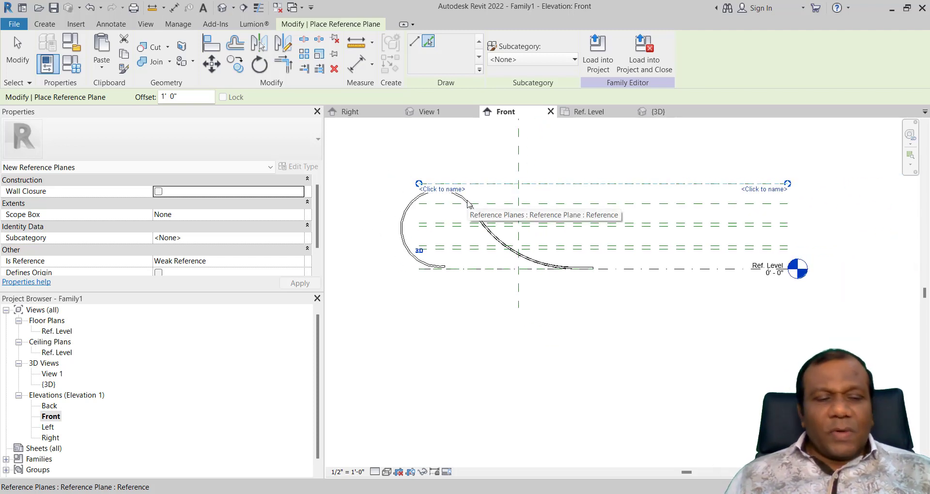
pyautogui.press('Escape')
pyautogui.press('Escape')
# Step: Delete the stacked reference planes above the lowest one, keeping the plane 1' above the reference level
pyautogui.scroll(1, 509, 271)
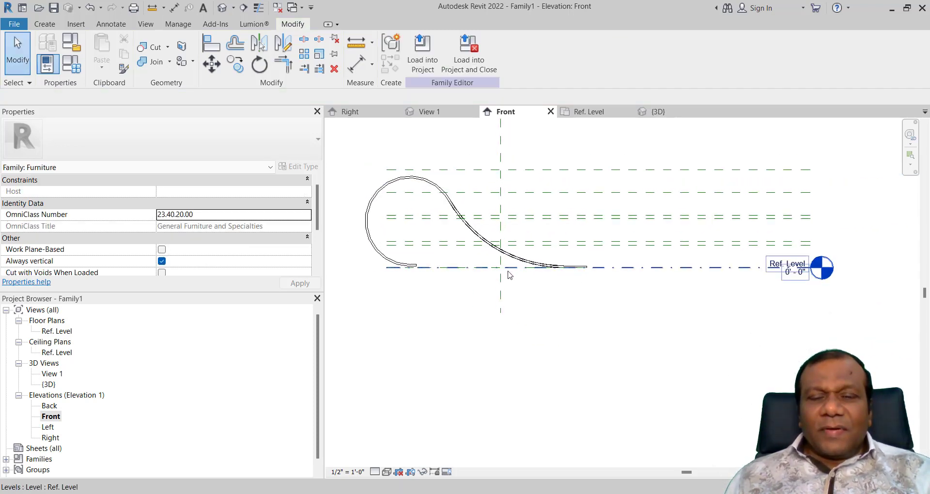
pyautogui.scroll(2, 509, 274)
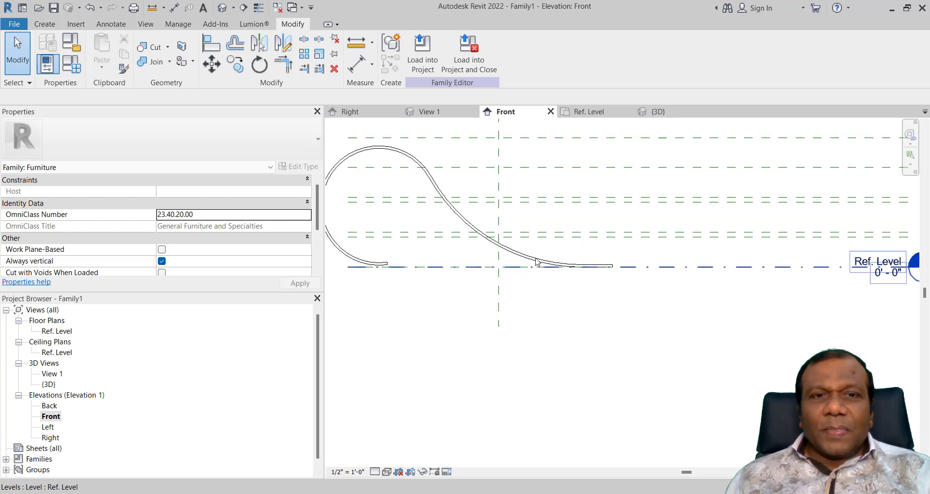
pyautogui.click(45, 25)
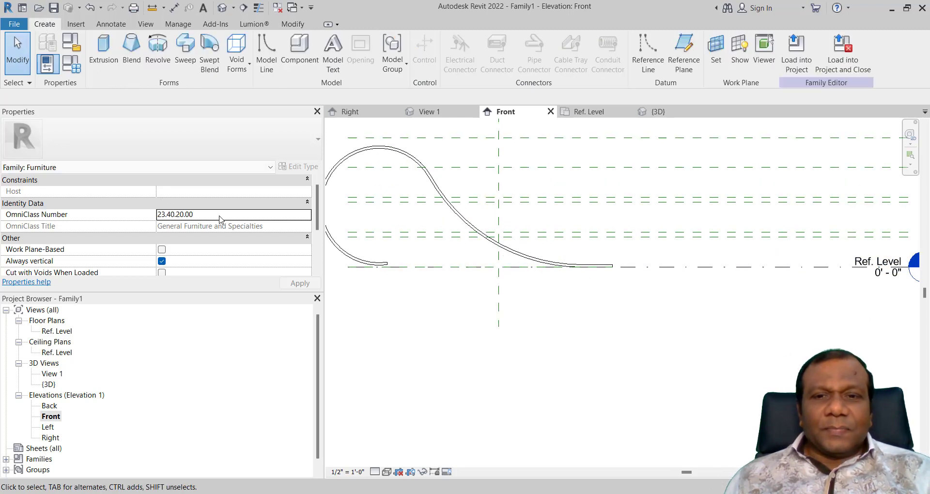
pyautogui.scroll(2, 507, 243)
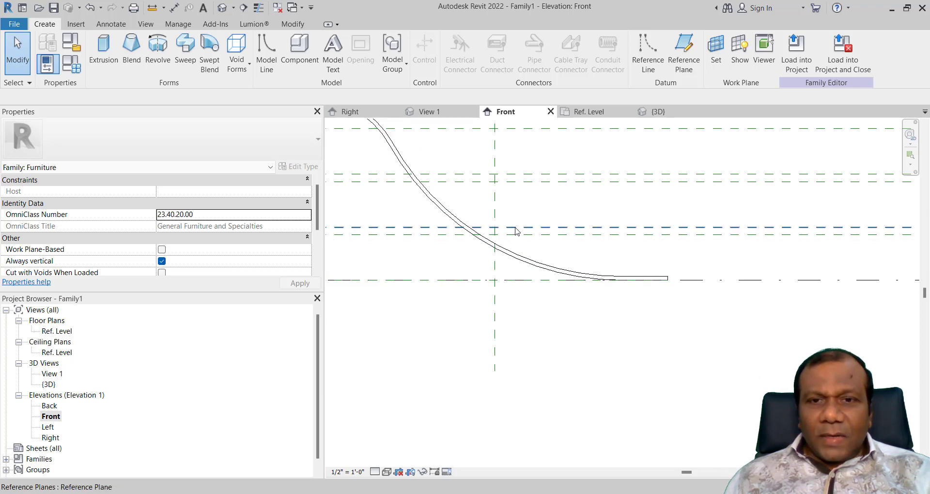
pyautogui.scroll(-2, 517, 235)
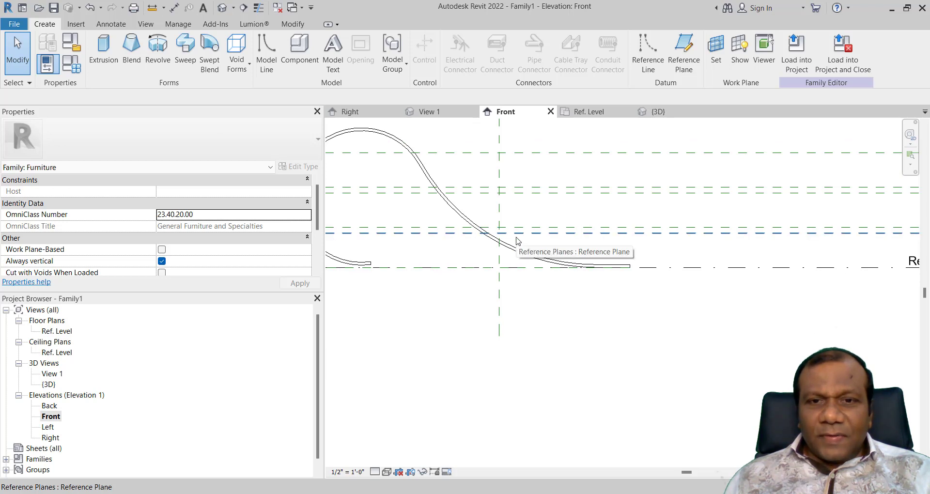
pyautogui.click(519, 233)
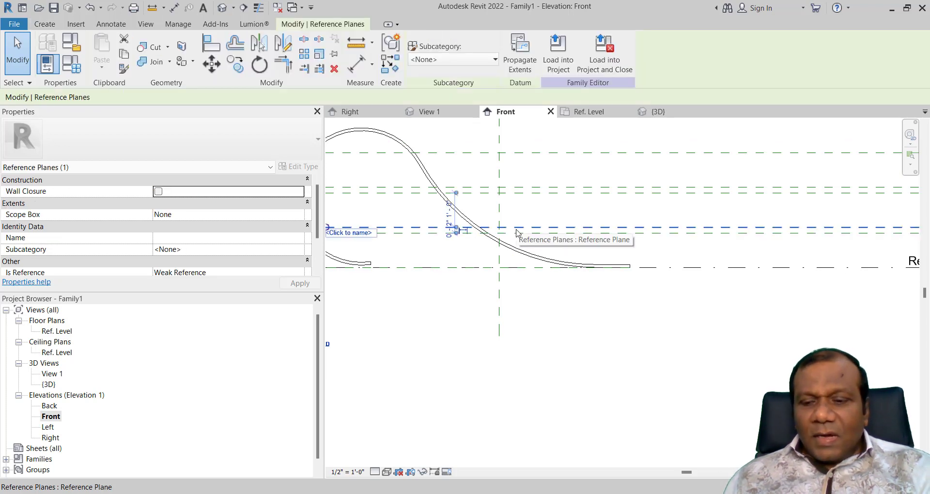
pyautogui.moveTo(517, 233); pyautogui.dragTo(521, 199)
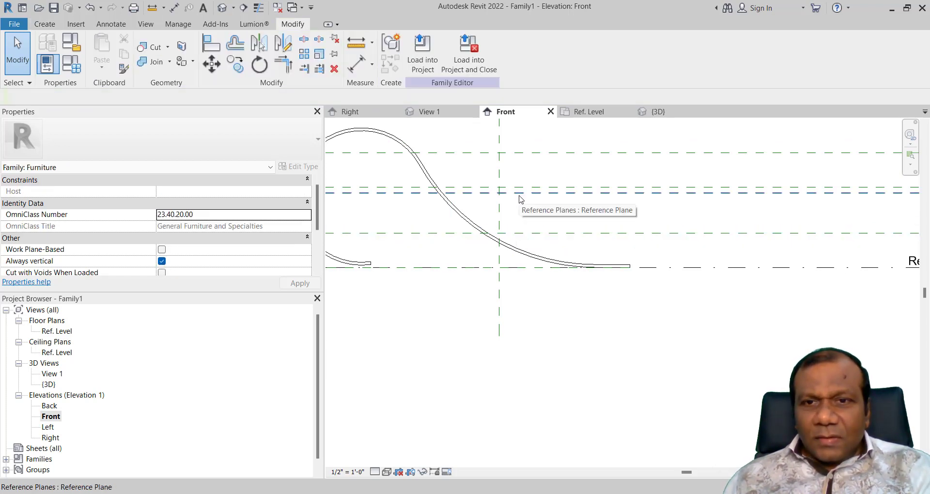
pyautogui.hotkey('ctrl', 'z')
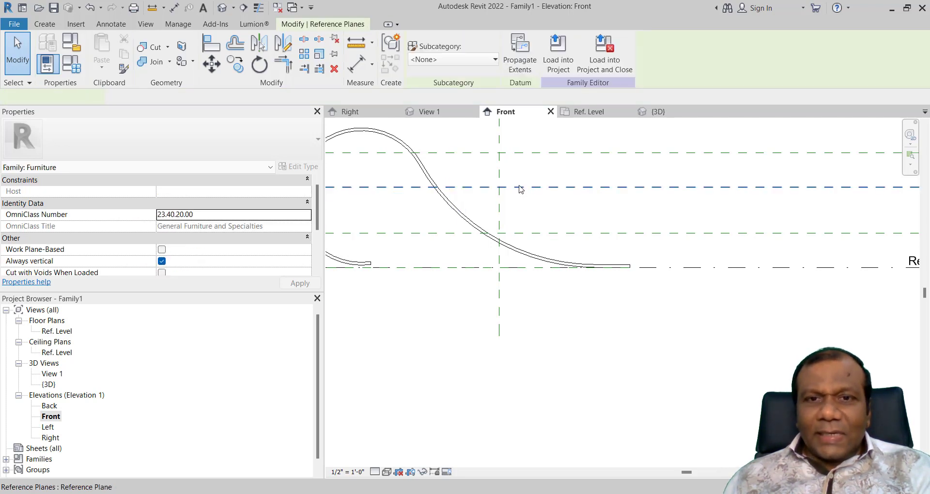
pyautogui.click(522, 153)
pyautogui.press('Delete')
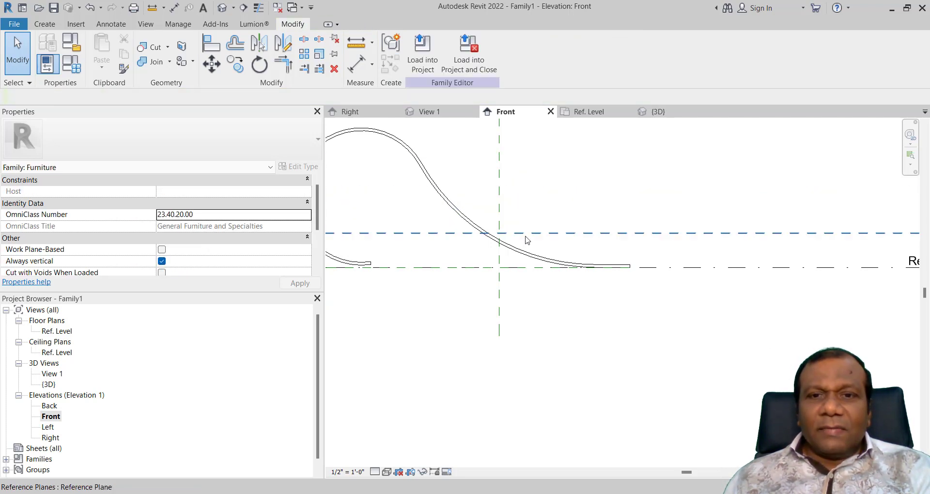
# Step: Add a reference plane at a 1' 0" offset above the plane that lies 1' above the reference level
pyautogui.moveTo(573, 249); pyautogui.dragTo(423, 215, button='middle')
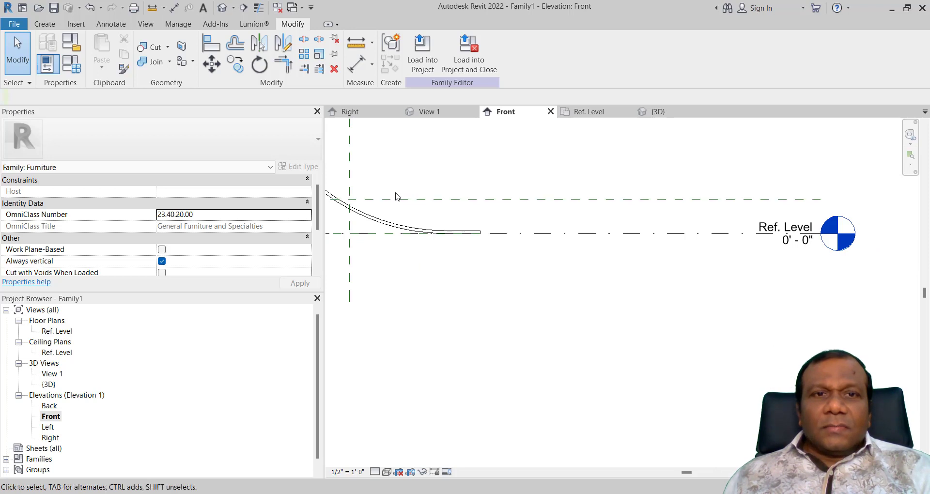
pyautogui.click(40, 23)
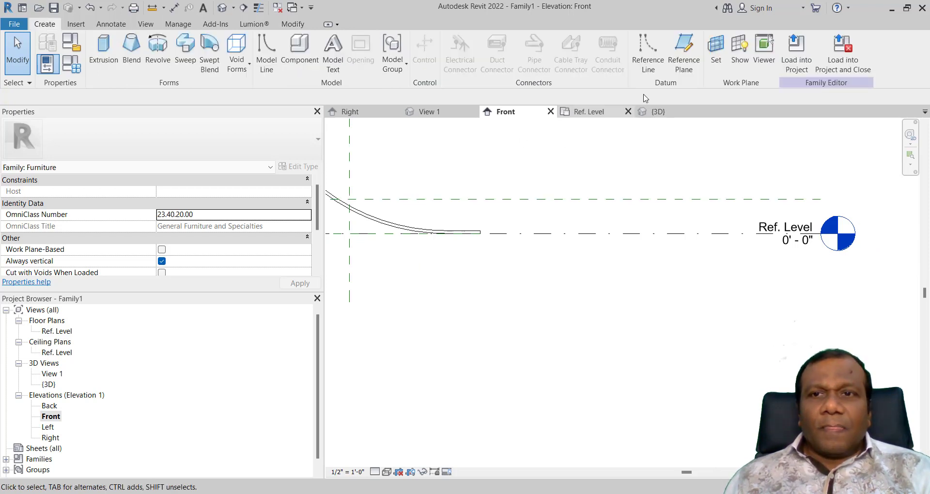
pyautogui.click(683, 54)
pyautogui.click(428, 43)
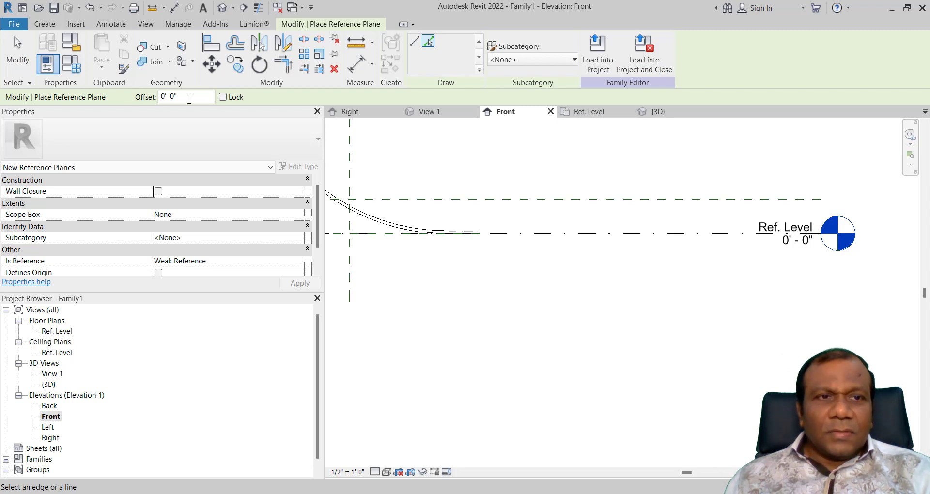
pyautogui.doubleClick(162, 97)
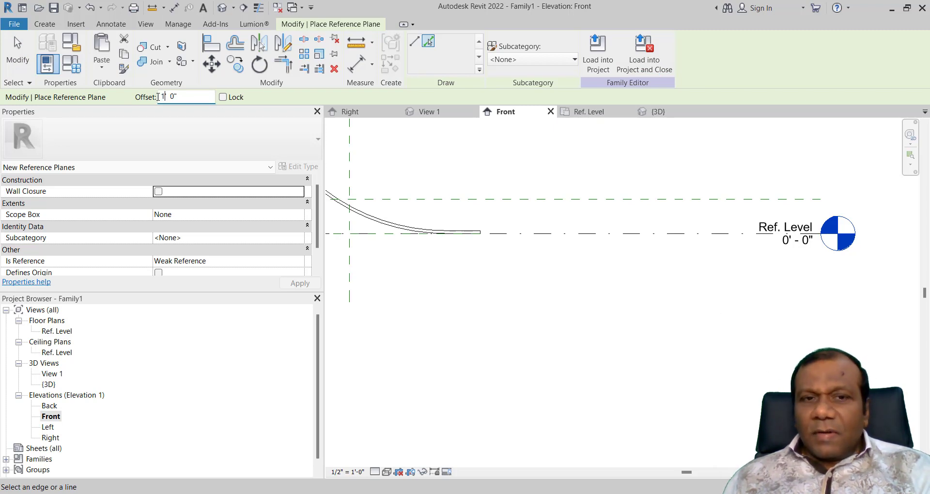
pyautogui.click(553, 199)
# Step: Set the reference plane offset to 0' 2" and place a plane just above the one 2' above the reference level
pyautogui.scroll(-2, 555, 248)
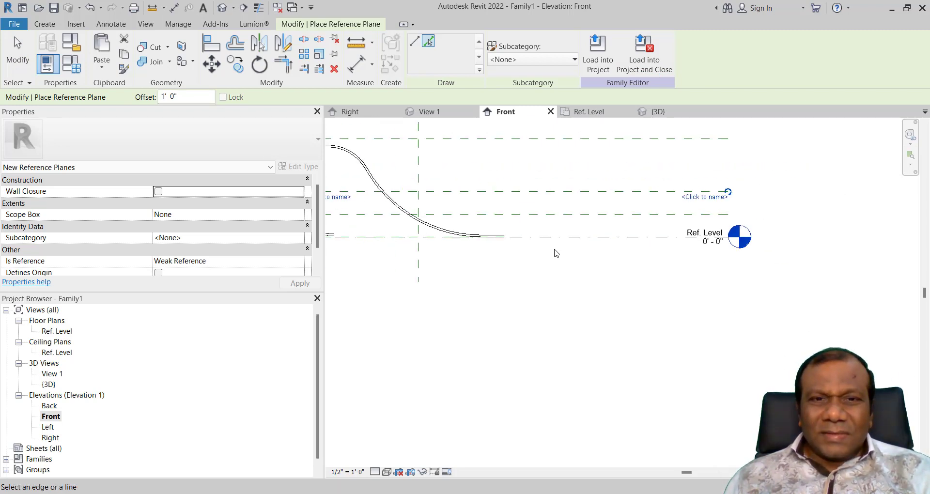
pyautogui.moveTo(556, 253); pyautogui.dragTo(588, 336, button='middle')
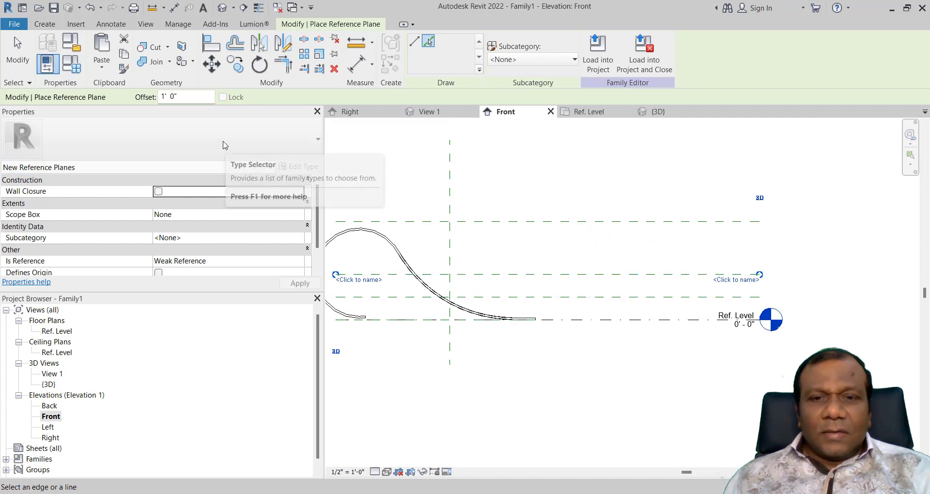
pyautogui.click(180, 97)
pyautogui.write('2"')
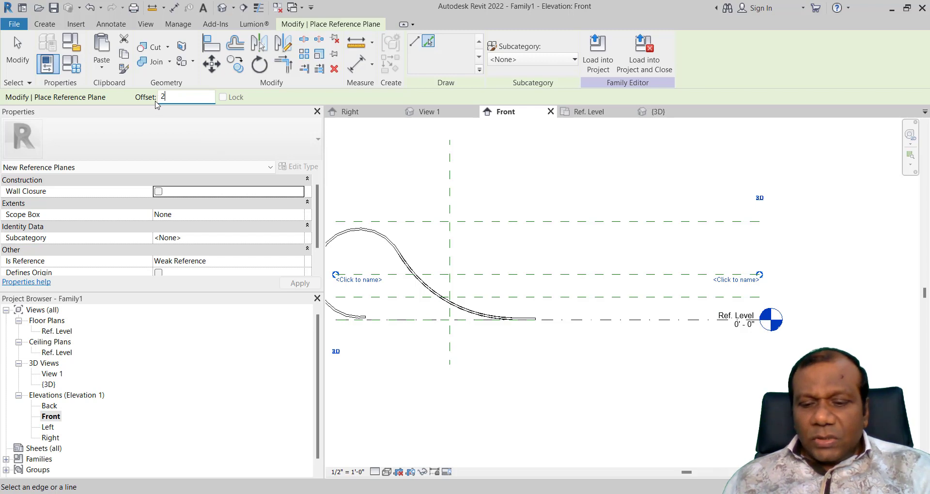
pyautogui.click(513, 272)
# Step: Set the reference plane offset to 1' 0" and place a plane above the upper one of the closely spaced pair
pyautogui.click(167, 97)
pyautogui.write('1')
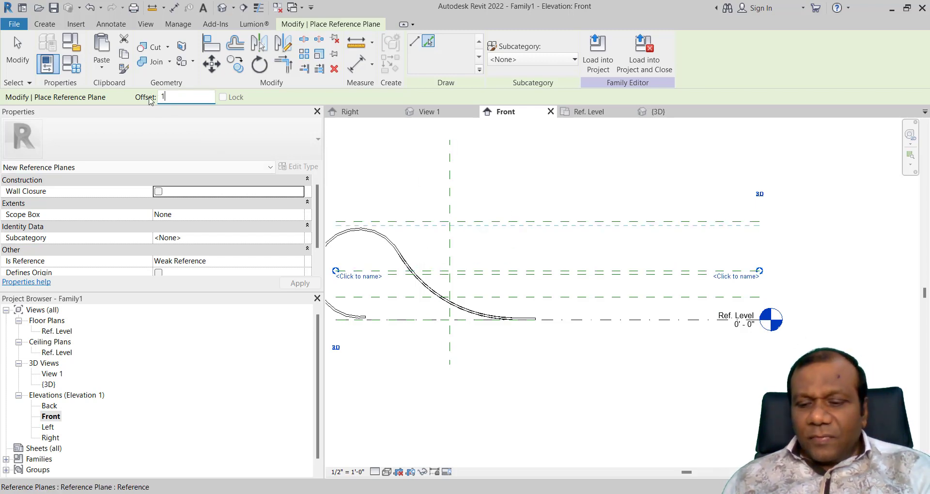
pyautogui.scroll(2, 455, 252)
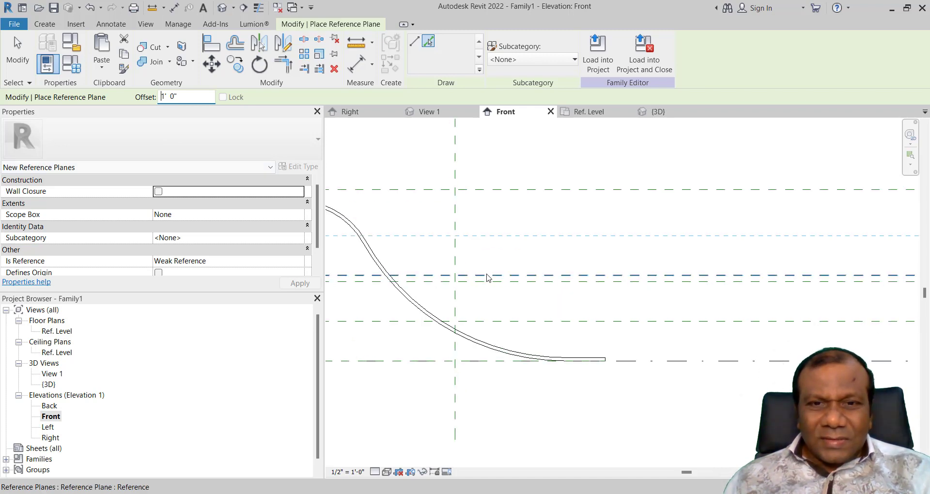
pyautogui.scroll(-2, 532, 304)
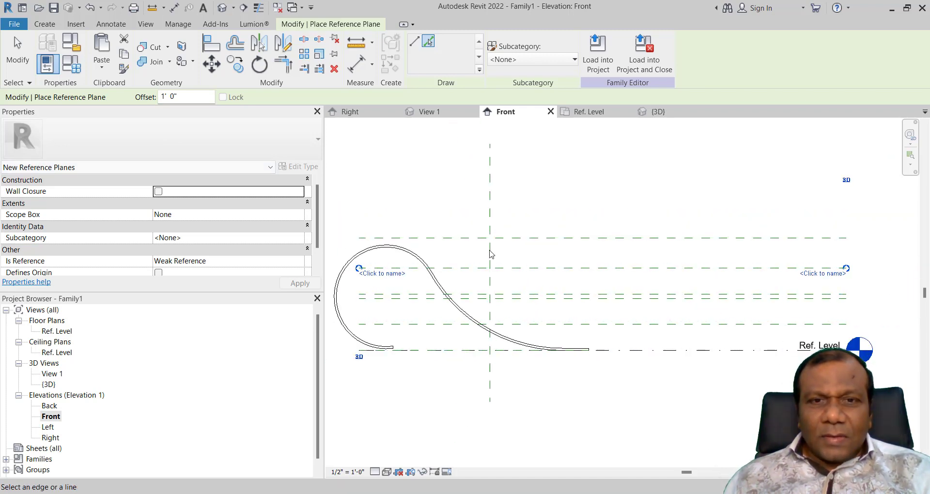
# Step: Change the offset back to 0' 2" and add a reference plane above the last placed one, forming a second close pair
pyautogui.moveTo(190, 100); pyautogui.dragTo(145, 98)
pyautogui.write('2')
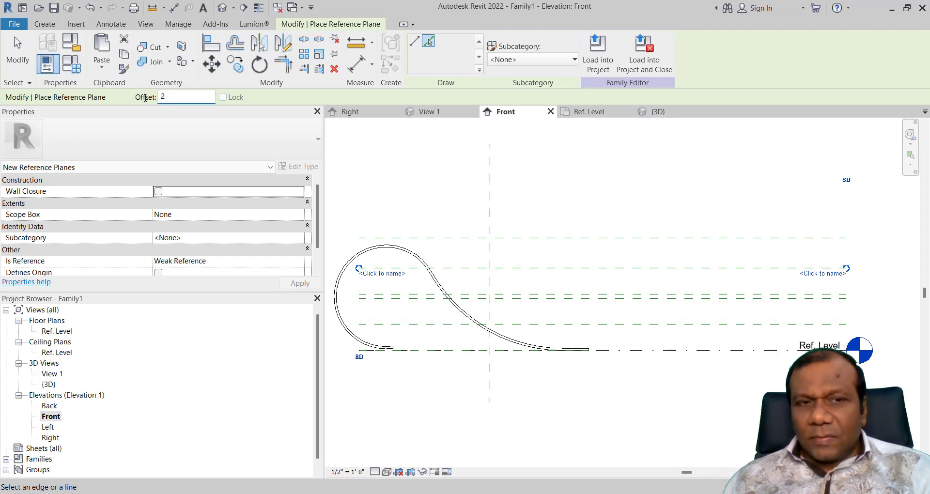
pyautogui.click(509, 268)
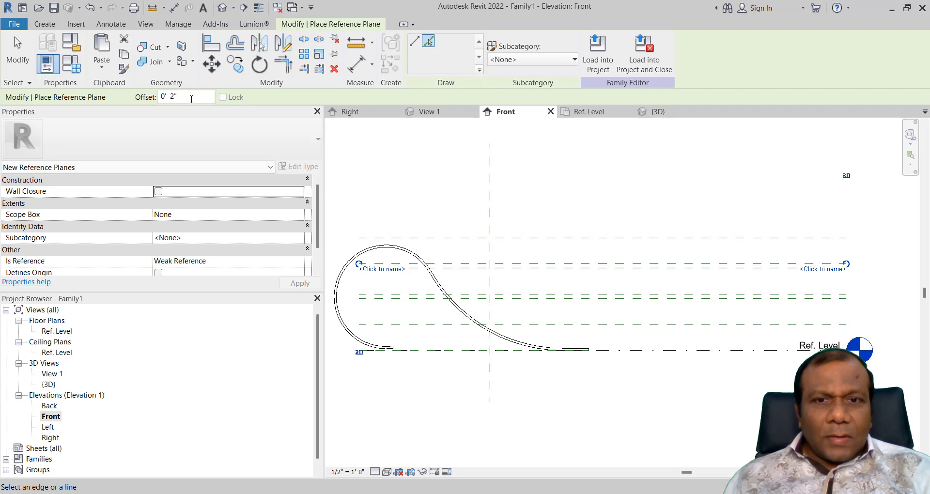
pyautogui.moveTo(174, 98); pyautogui.dragTo(160, 98)
pyautogui.write('1')
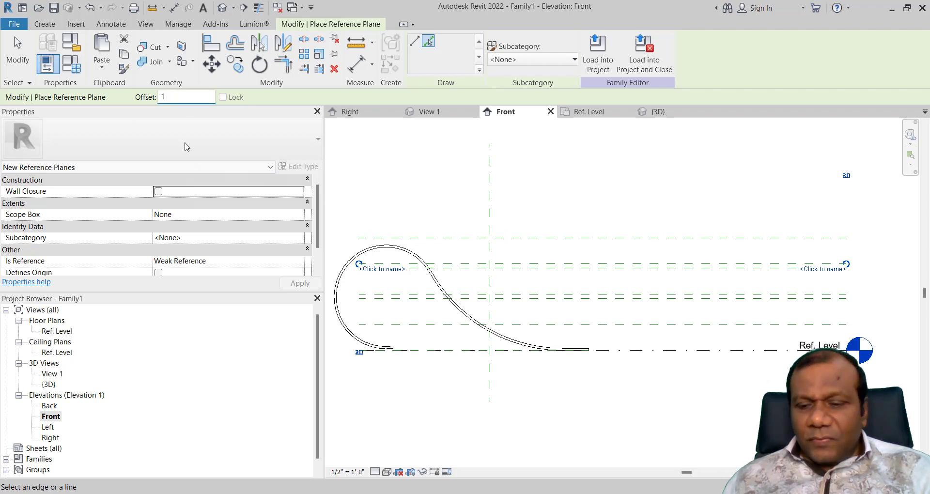
pyautogui.press('Return')
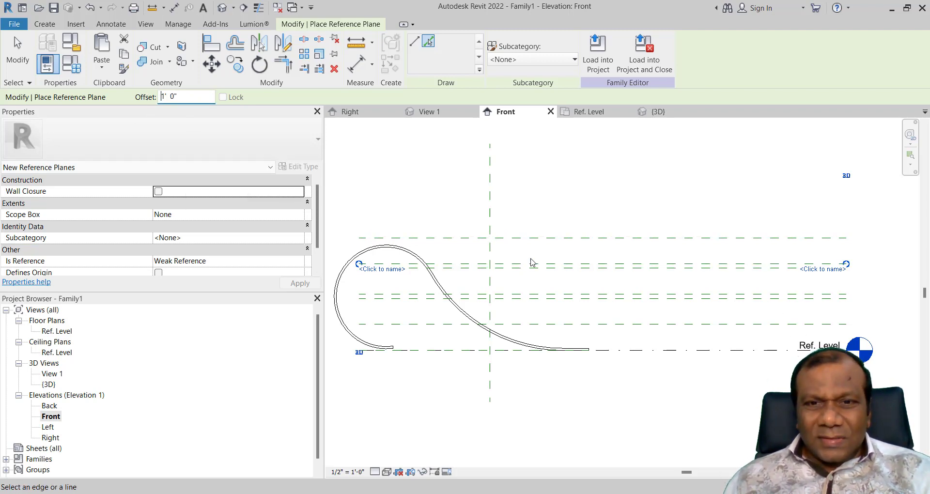
pyautogui.scroll(-2, 504, 269)
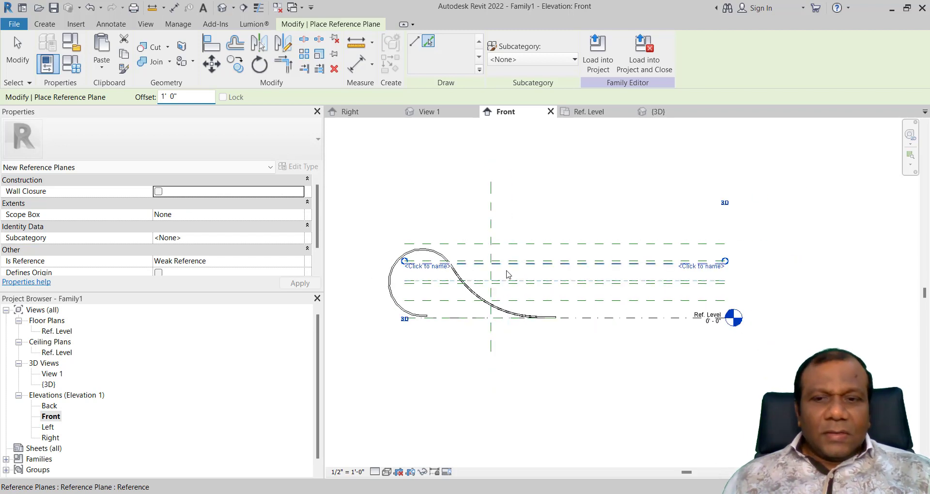
pyautogui.scroll(2, 552, 318)
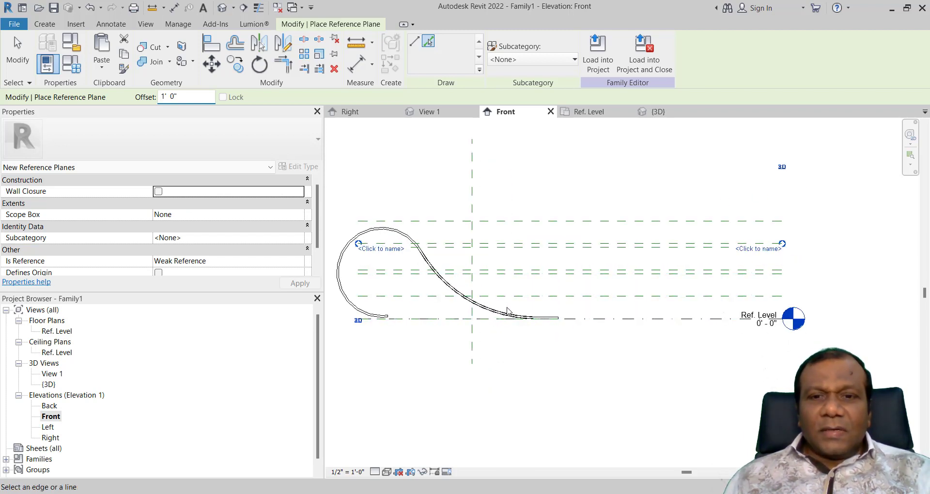
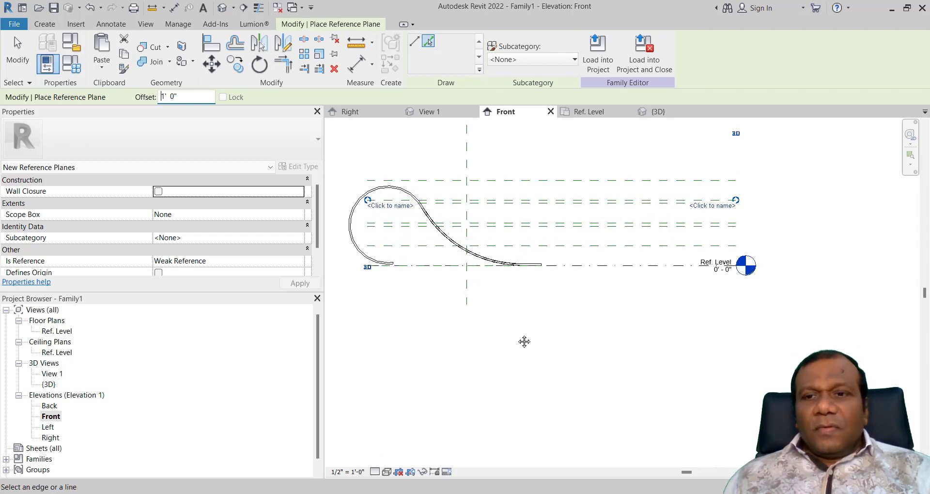
pyautogui.moveTo(525, 342); pyautogui.dragTo(593, 386, button='middle')
pyautogui.press('Escape')
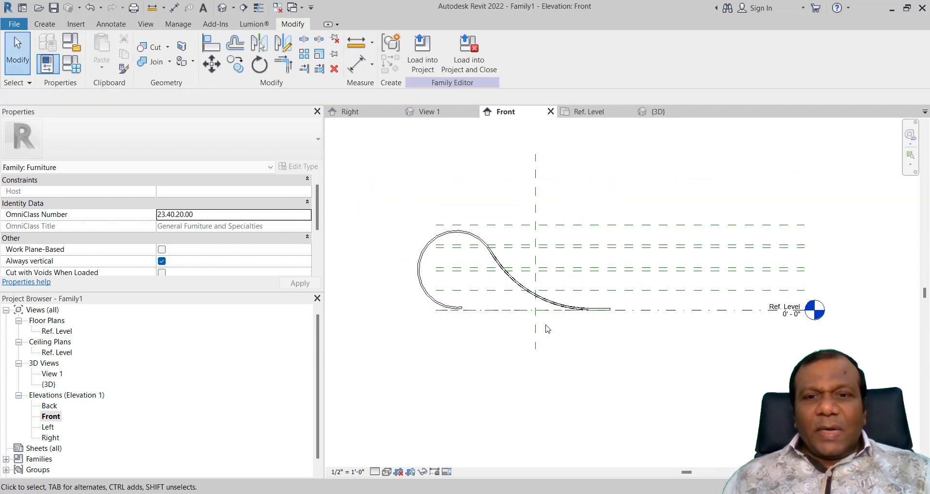
# Step: Start an extrusion and sketch a rectangle about 2' wide and 1' high between the two lowest offset planes, starting at the curved piece's upper edge
pyautogui.scroll(2, 552, 314)
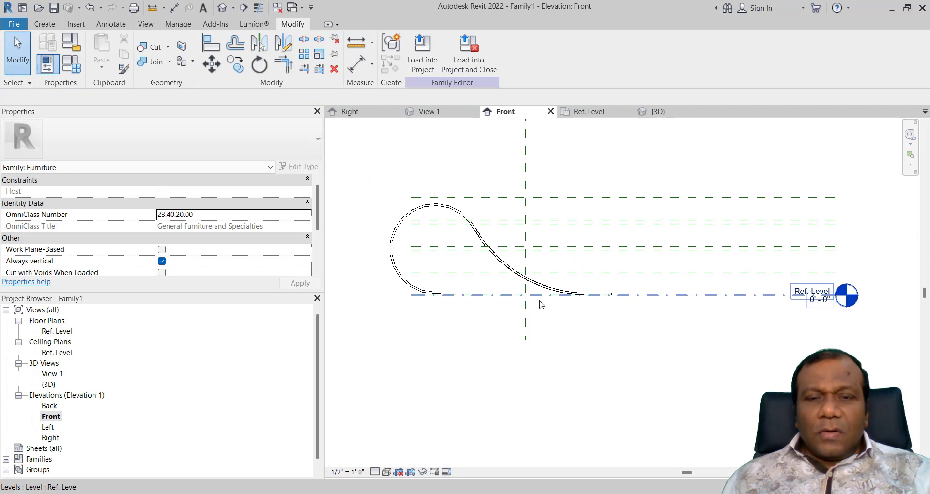
pyautogui.scroll(1, 538, 262)
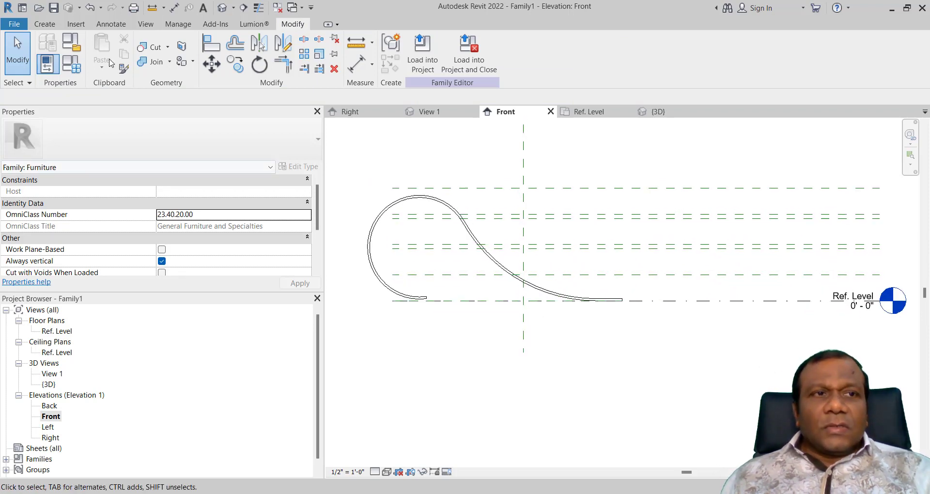
pyautogui.click(45, 24)
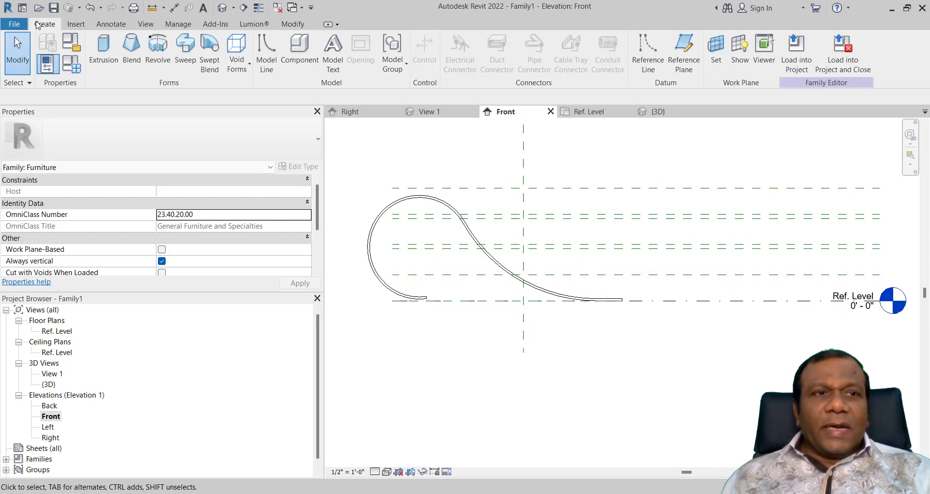
pyautogui.click(109, 61)
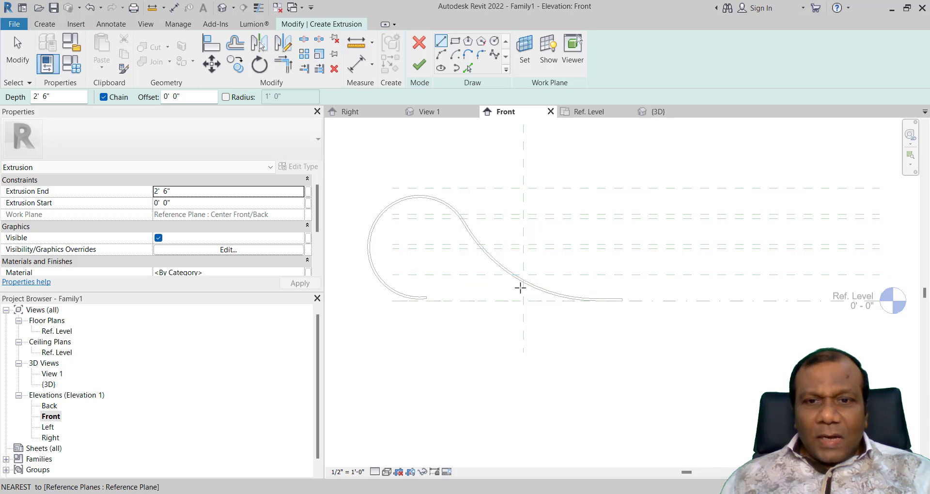
pyautogui.scroll(3, 522, 286)
pyautogui.scroll(1, 521, 271)
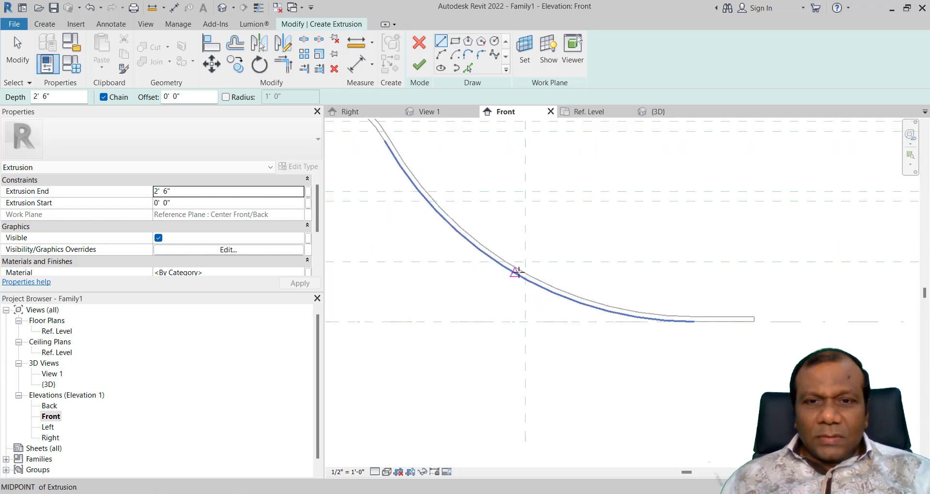
pyautogui.click(505, 261)
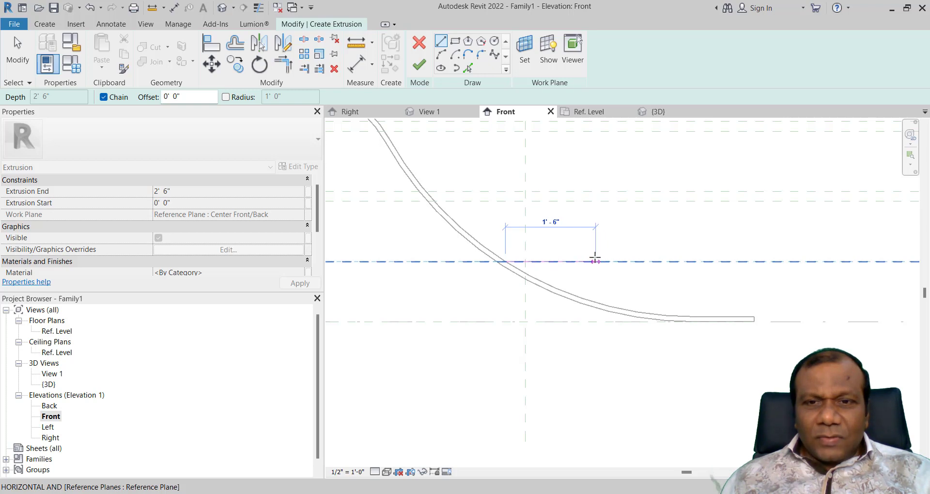
pyautogui.click(625, 261)
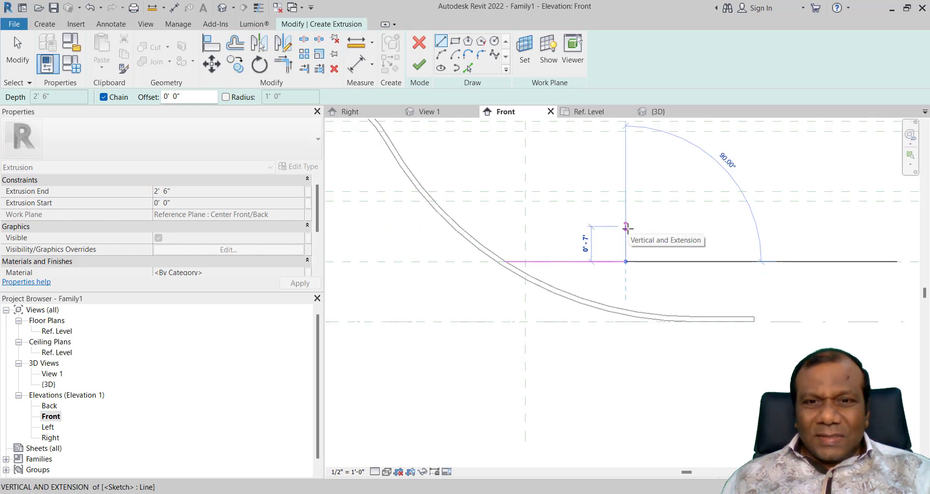
pyautogui.click(626, 201)
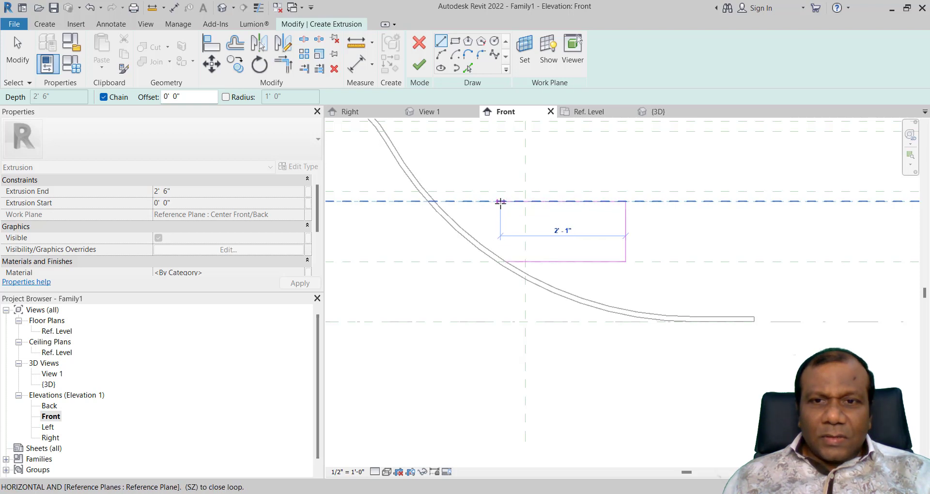
pyautogui.click(506, 201)
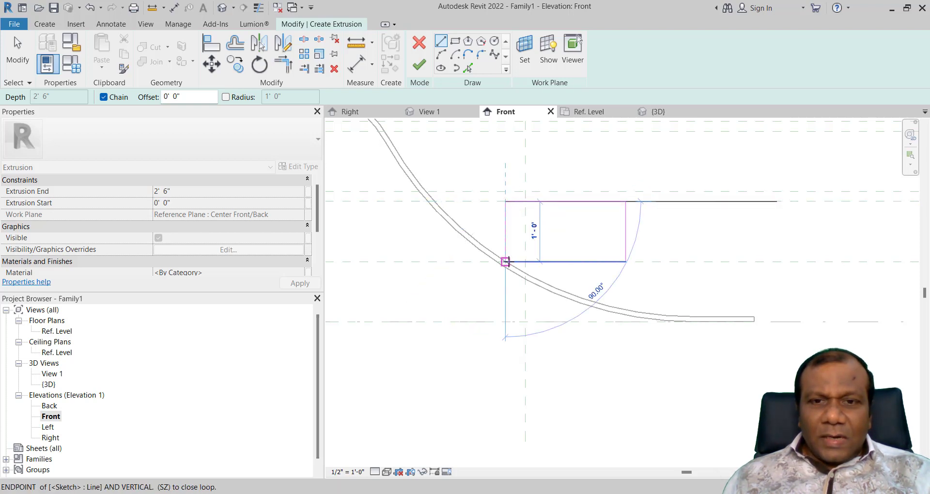
pyautogui.click(505, 261)
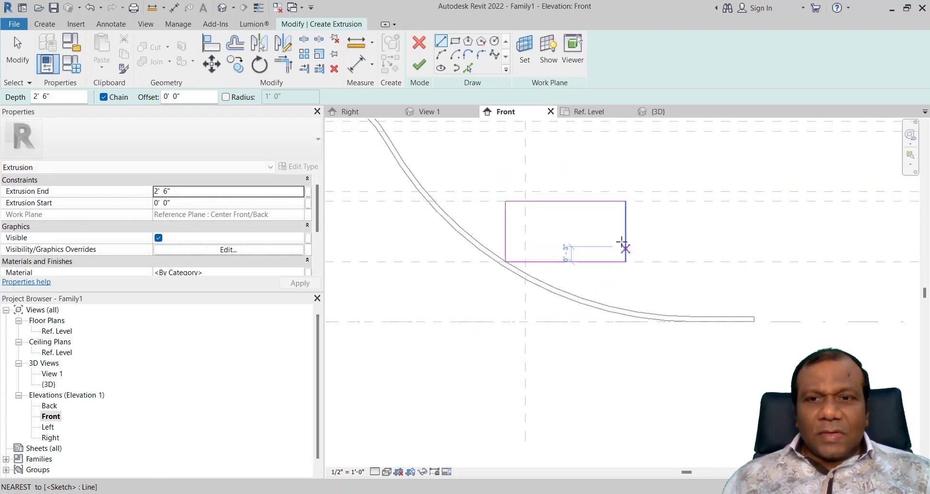
pyautogui.press('Escape')
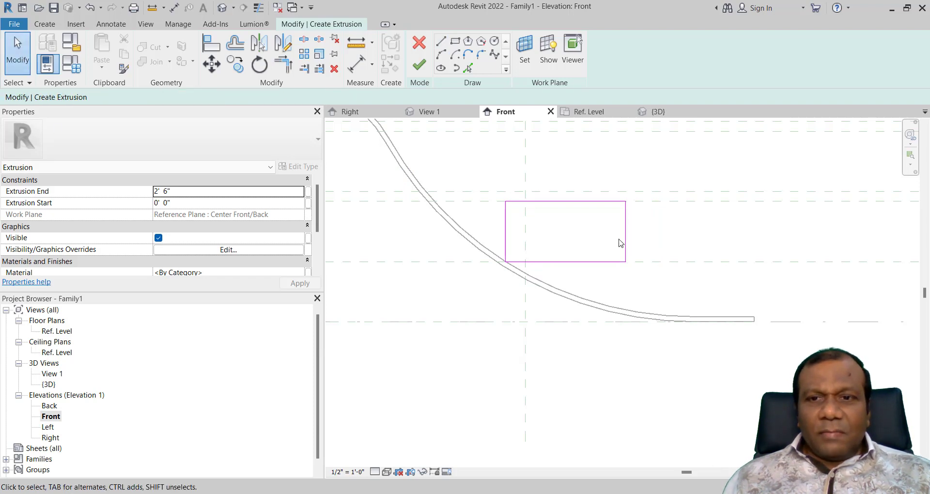
# Step: Move the rectangle's right edge outward until the extrusion profile is 2' 6" wide
pyautogui.click(626, 242)
pyautogui.press('Right')
pyautogui.press('Right')
pyautogui.press('Right')
pyautogui.press('Right')
pyautogui.press('Right')
pyautogui.press('Right')
pyautogui.press('Right')
pyautogui.press('Right')
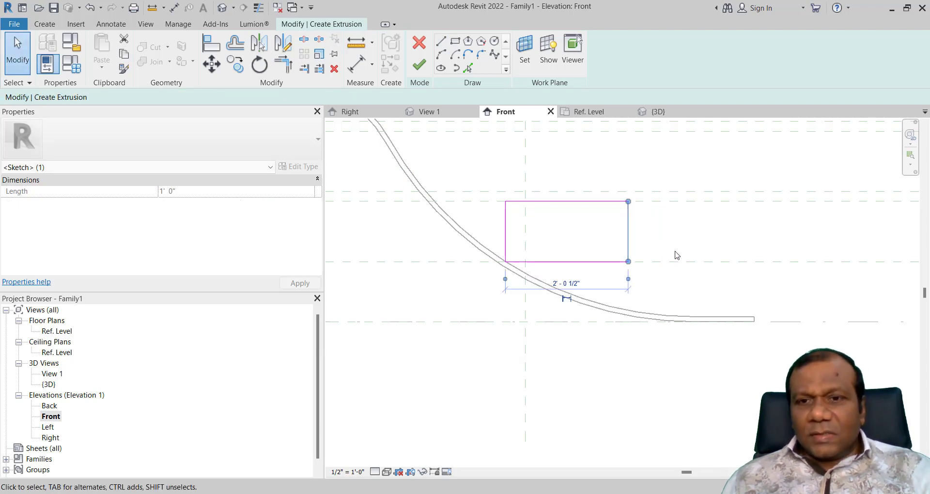
pyautogui.press('Right')
pyautogui.press('Right')
pyautogui.press('Right')
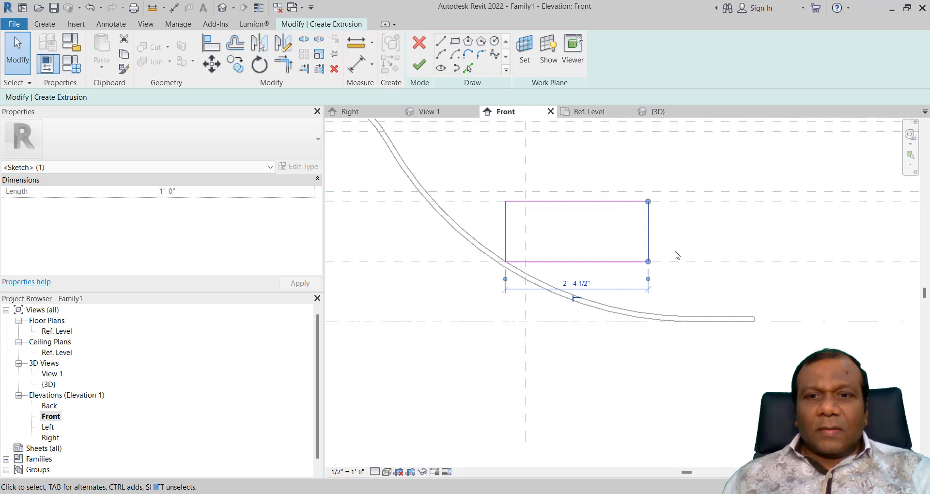
pyautogui.press('Right')
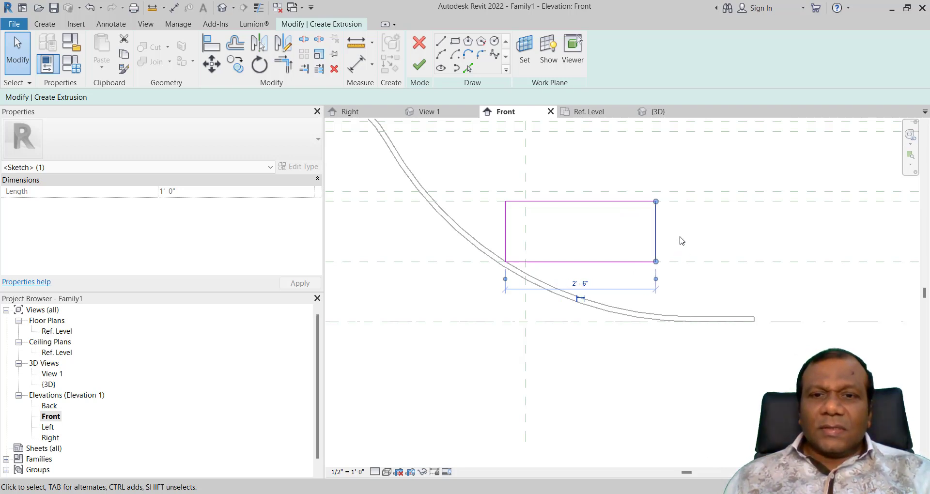
pyautogui.click(682, 240)
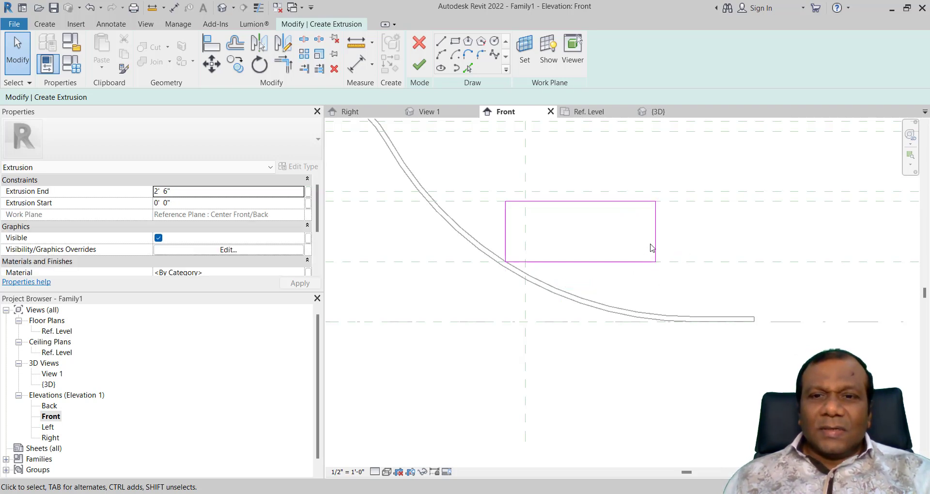
# Step: Finish the rectangular extrusion with a 2' 6" depth and show the model in the 3D view
pyautogui.click(419, 65)
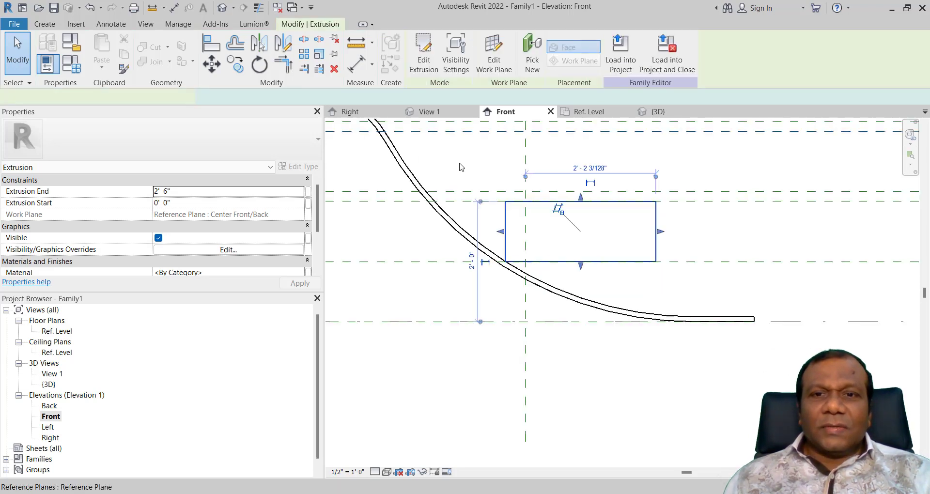
pyautogui.click(551, 369)
pyautogui.click(662, 125)
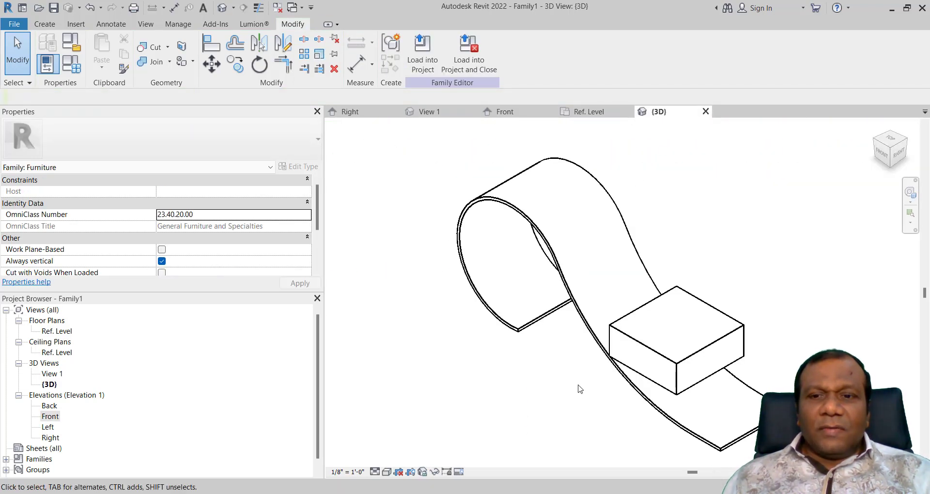
# Step: Start a void extrusion in the Front elevation and set its depth to 0' 0 1/2"
pyautogui.click(506, 113)
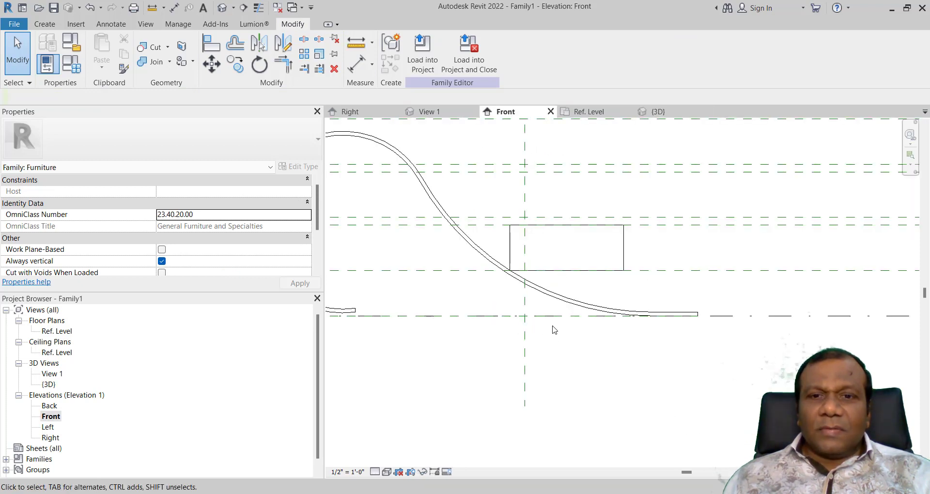
pyautogui.scroll(-2, 504, 295)
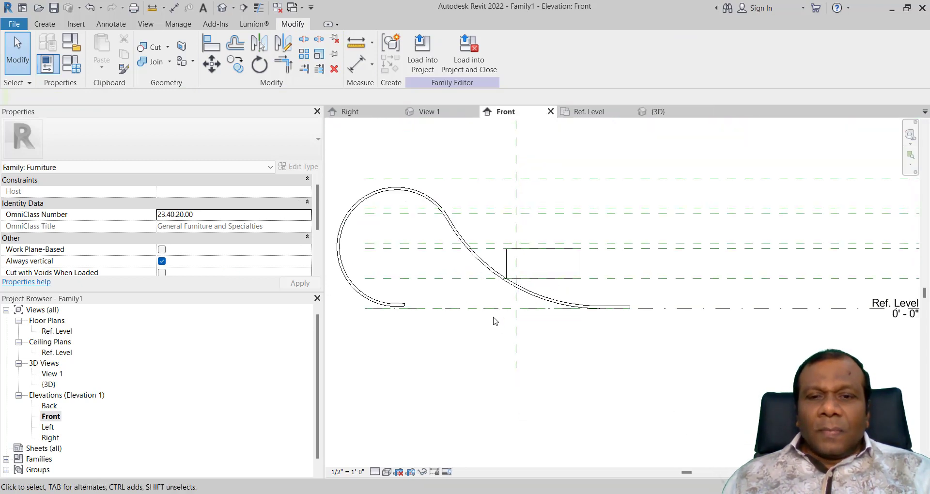
pyautogui.scroll(3, 494, 321)
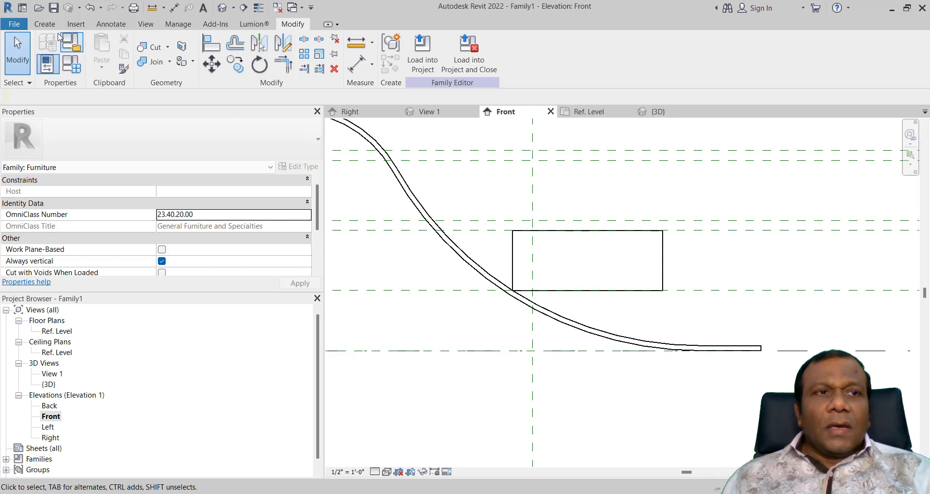
pyautogui.click(45, 25)
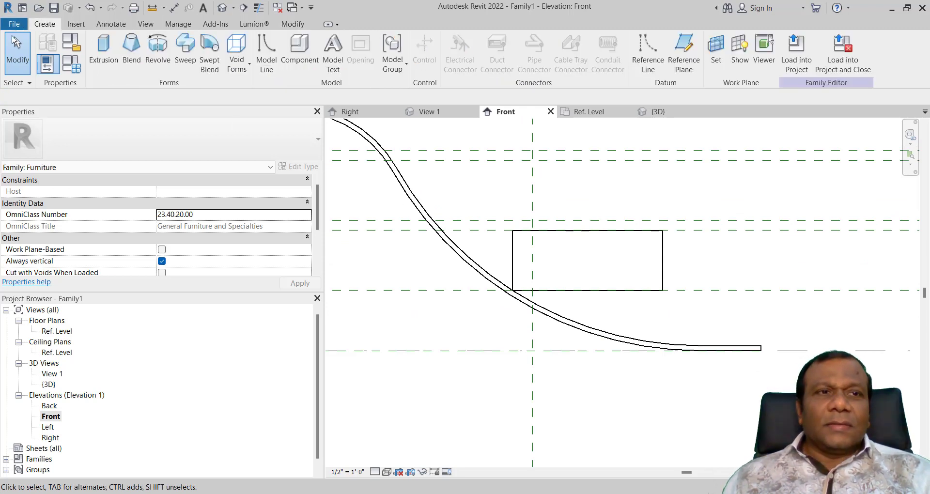
pyautogui.click(244, 68)
pyautogui.click(262, 89)
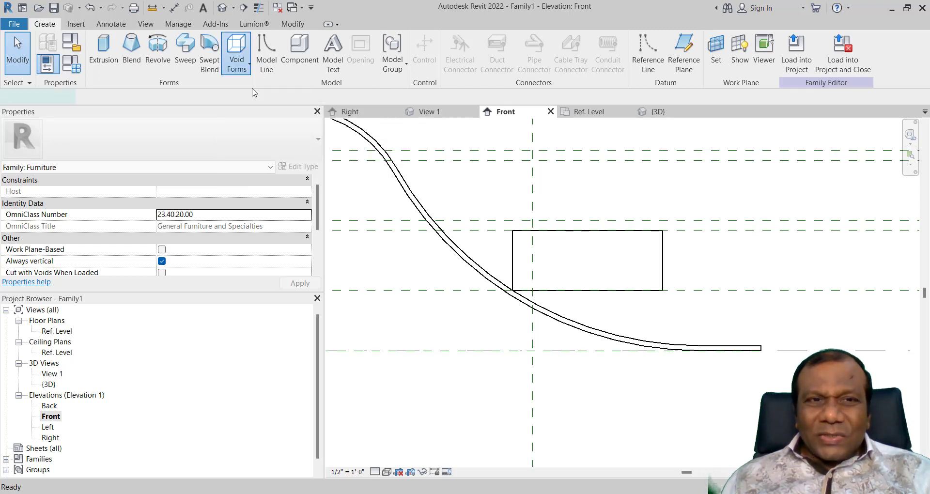
pyautogui.click(68, 98)
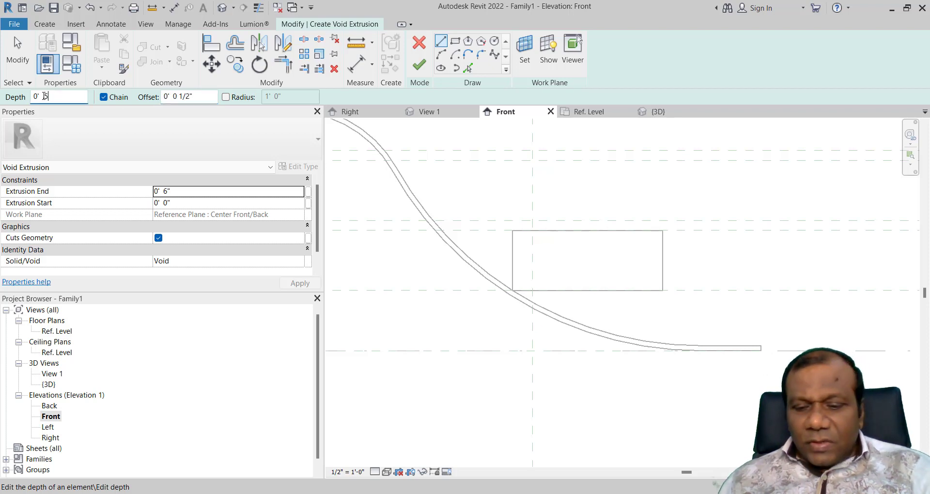
pyautogui.press('Return')
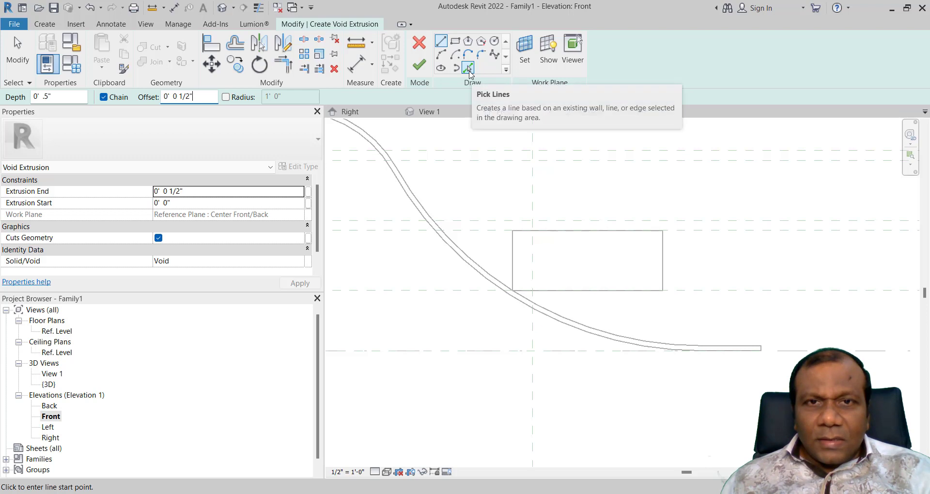
# Step: Pick the box's four edges with a 0' 0 1/2" inward offset as the void profile and finish the void extrusion
pyautogui.click(468, 68)
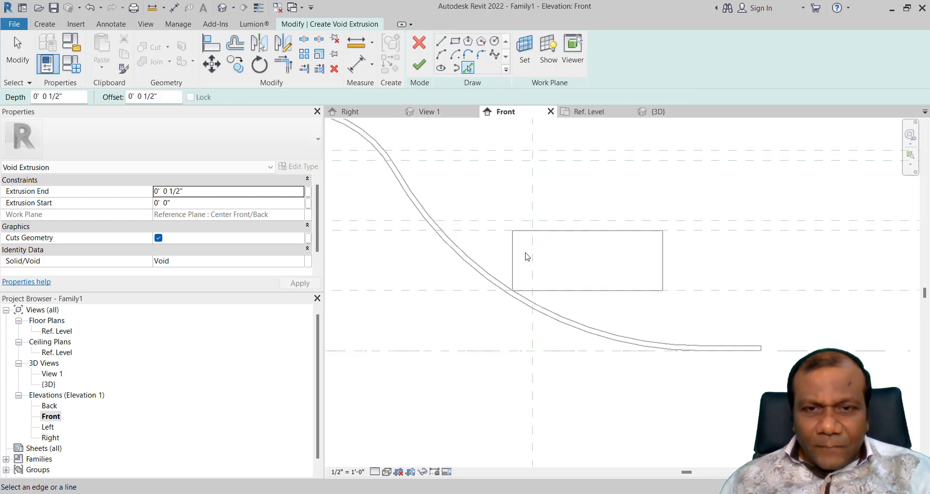
pyautogui.scroll(2, 525, 251)
pyautogui.click(528, 212)
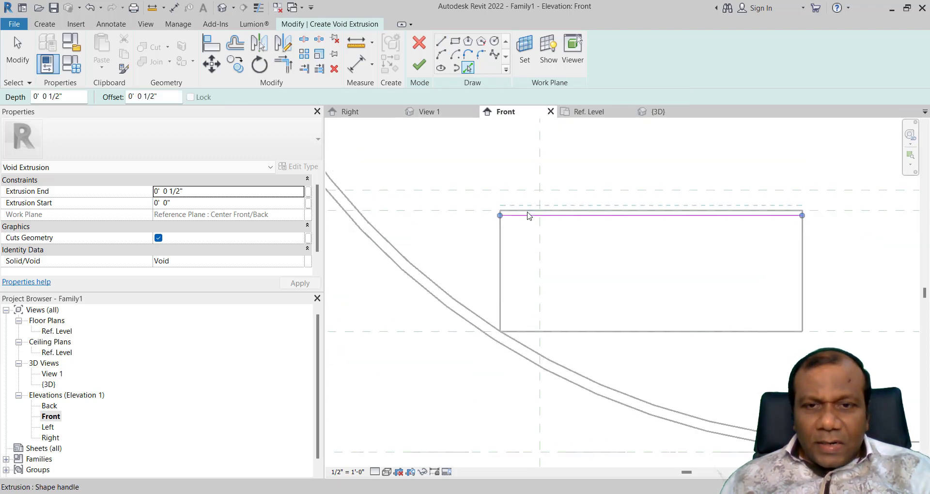
pyautogui.click(508, 254)
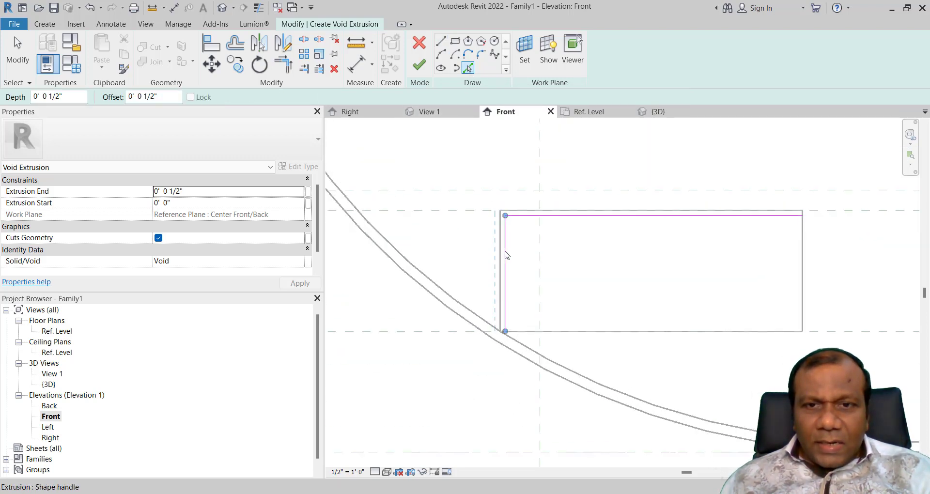
pyautogui.click(554, 332)
pyautogui.click(800, 266)
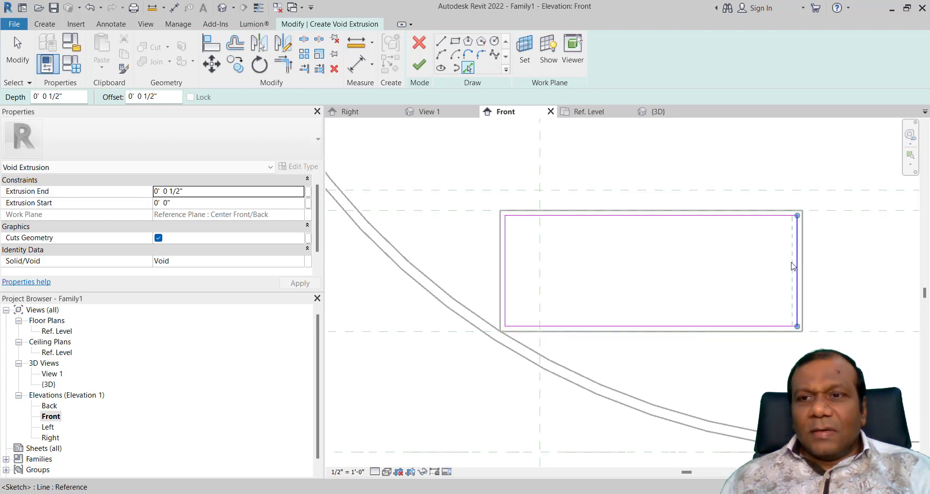
pyautogui.click(424, 71)
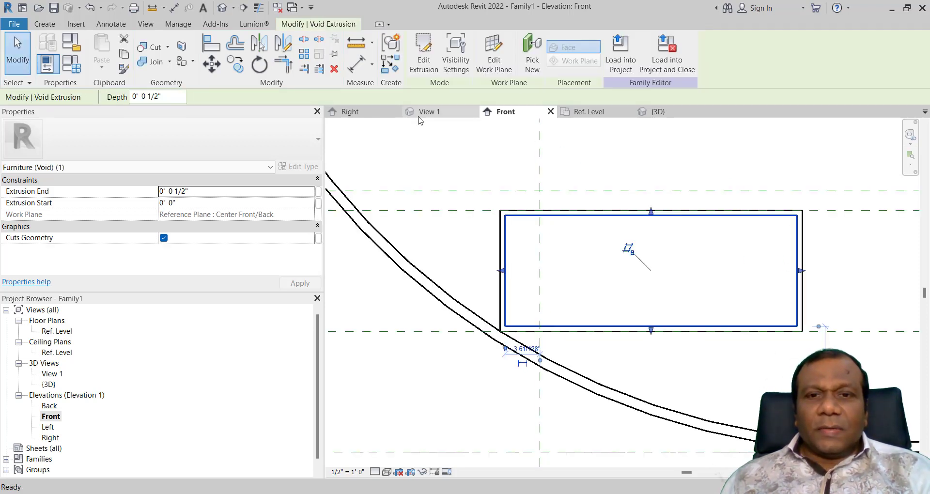
pyautogui.scroll(-2, 418, 142)
pyautogui.click(409, 315)
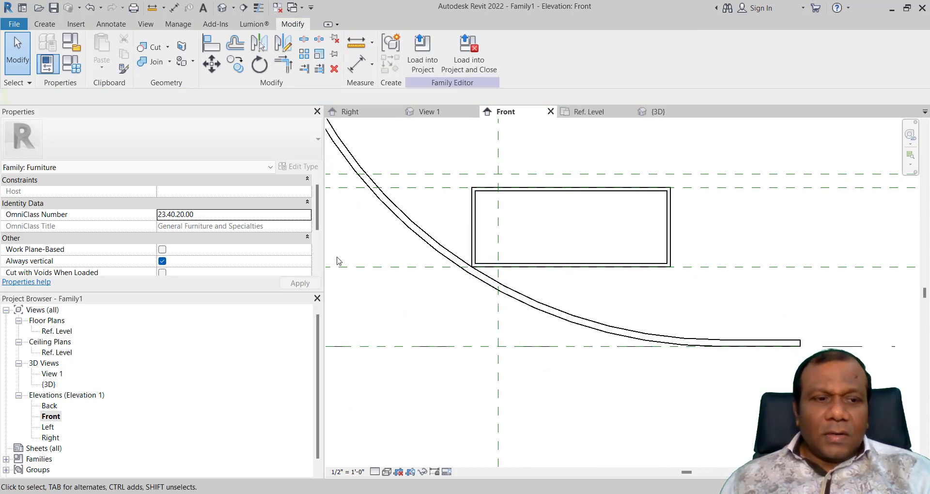
# Step: Examine the void cut on the box's front face in the Left elevation and from the recessed side in the 3D view
pyautogui.doubleClick(48, 427)
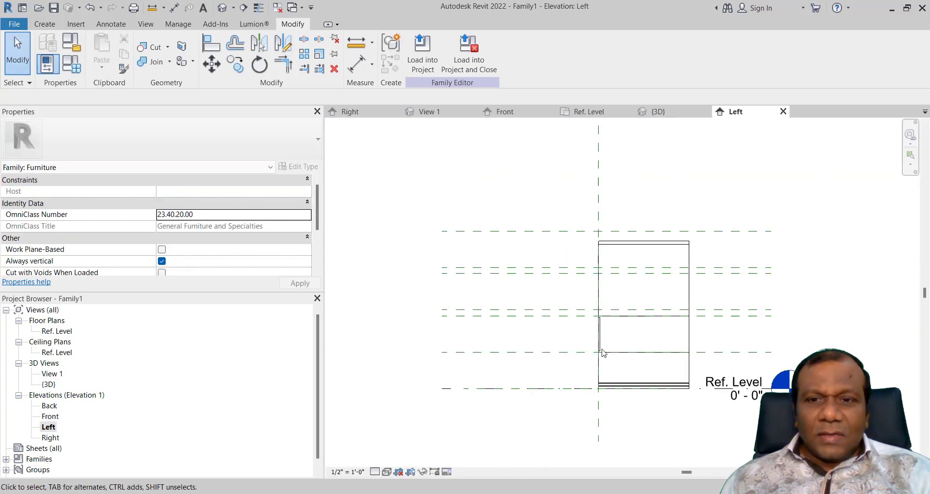
pyautogui.scroll(5, 602, 353)
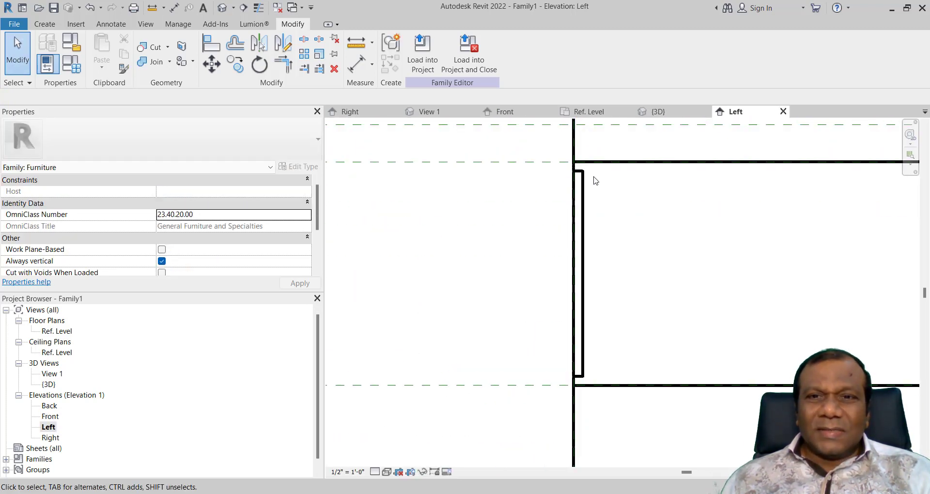
pyautogui.scroll(1, 576, 340)
pyautogui.scroll(-2, 577, 339)
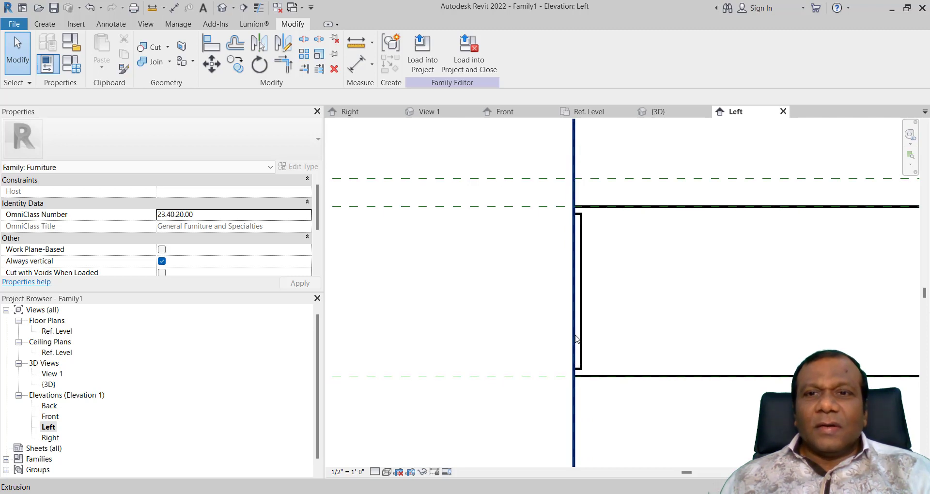
pyautogui.click(658, 113)
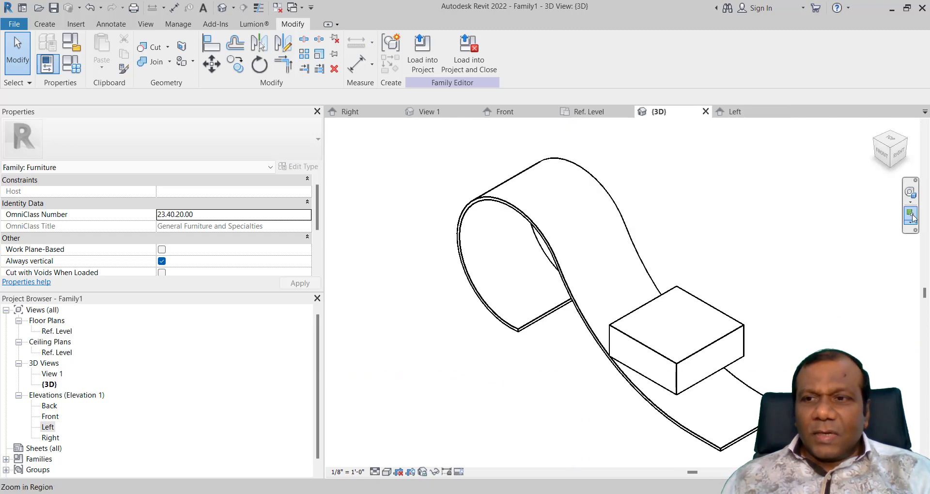
pyautogui.click(910, 194)
pyautogui.moveTo(848, 257); pyautogui.dragTo(674, 251)
pyautogui.scroll(4, 608, 353)
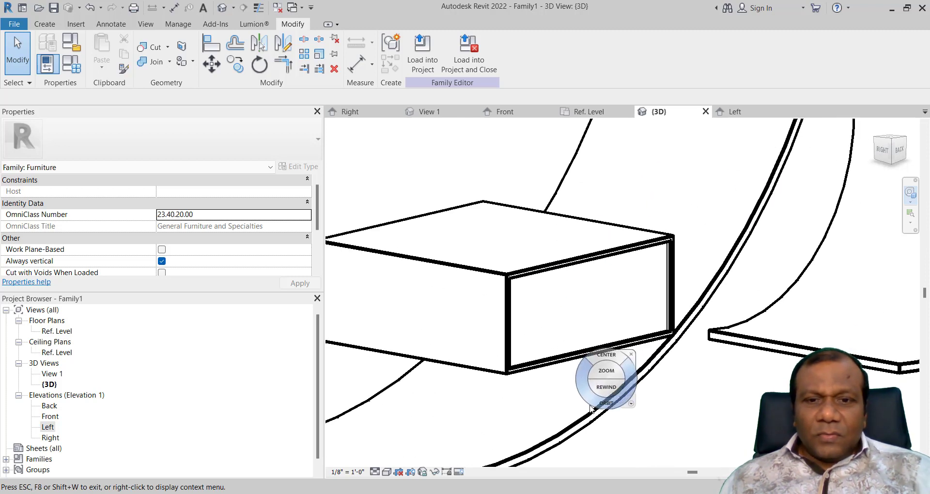
pyautogui.press('Escape')
# Step: Set the 3D view scale to 1" = 1'-0" and inspect the recessed face of the box with the thinner lines
pyautogui.click(351, 472)
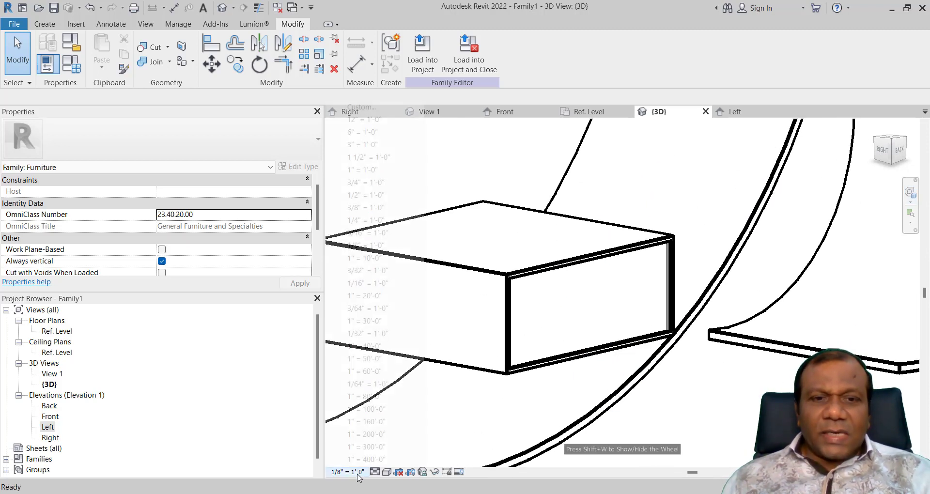
pyautogui.click(365, 170)
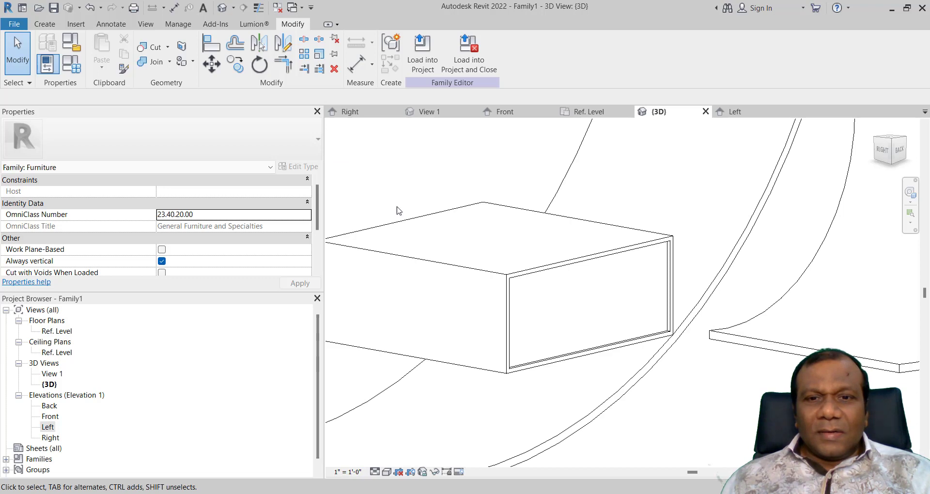
pyautogui.scroll(2, 541, 322)
pyautogui.scroll(3, 548, 314)
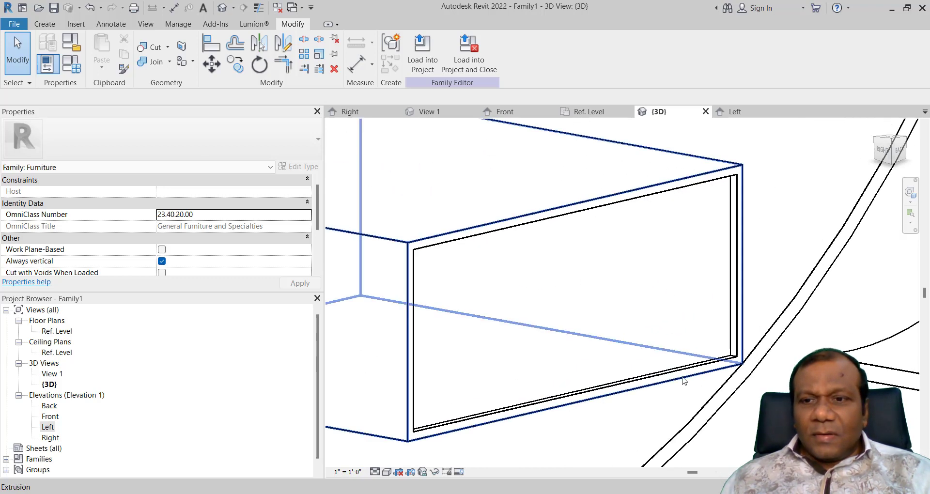
pyautogui.scroll(-5, 676, 382)
pyautogui.click(649, 199)
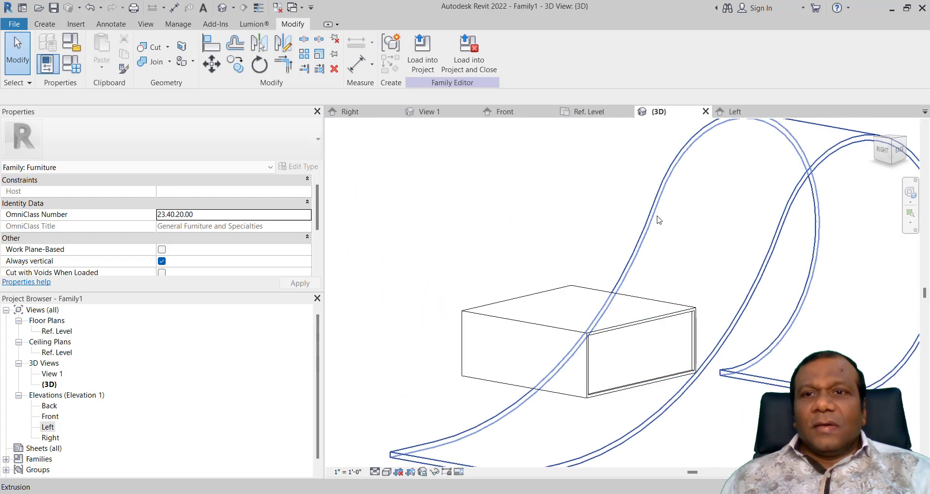
pyautogui.click(520, 112)
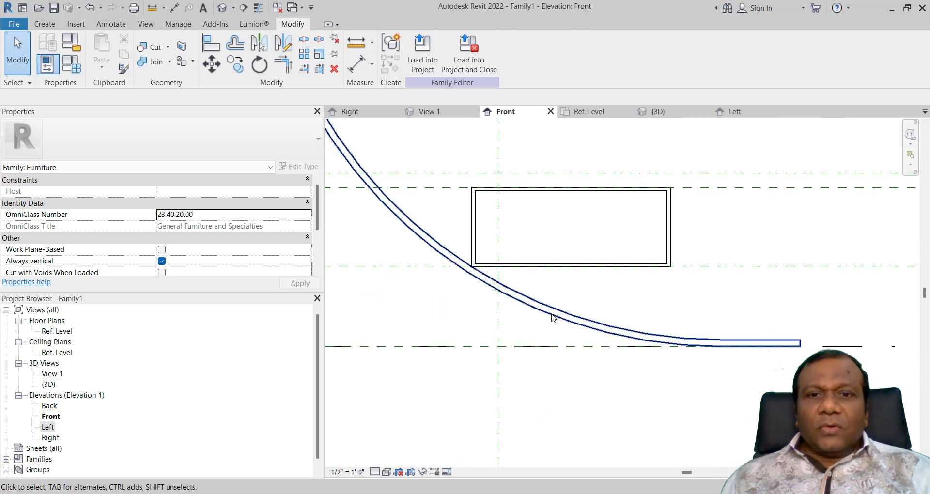
pyautogui.scroll(-3, 545, 329)
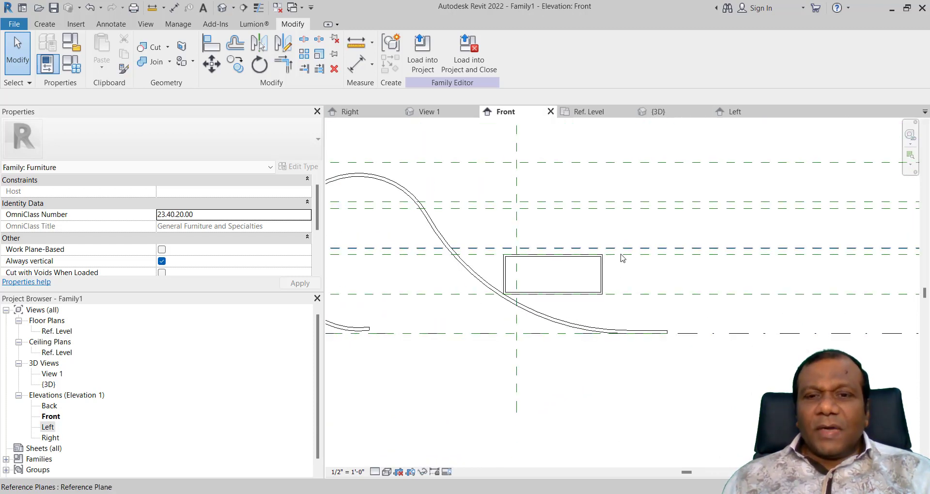
pyautogui.scroll(2, 552, 278)
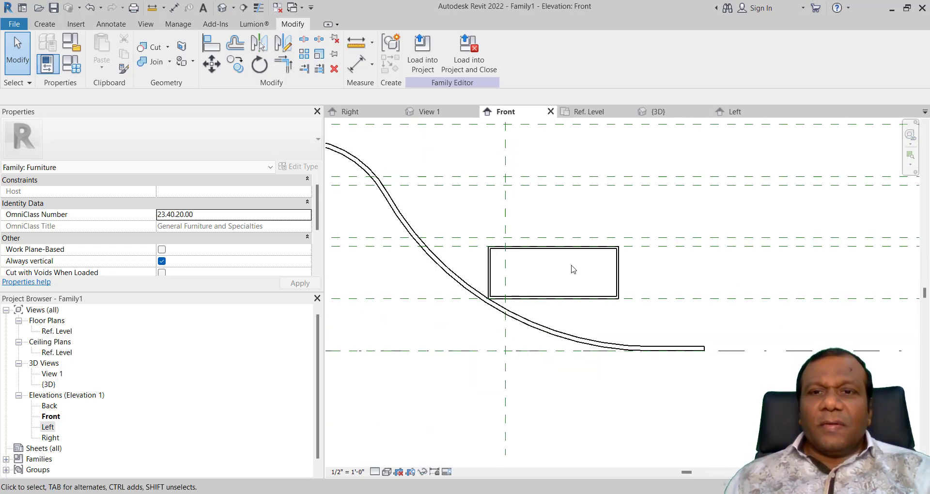
pyautogui.scroll(2, 574, 269)
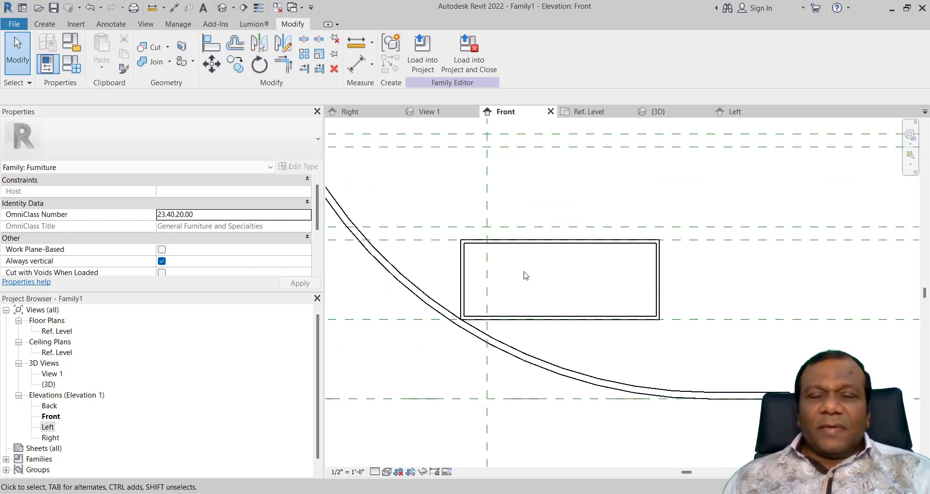
pyautogui.scroll(-1, 527, 275)
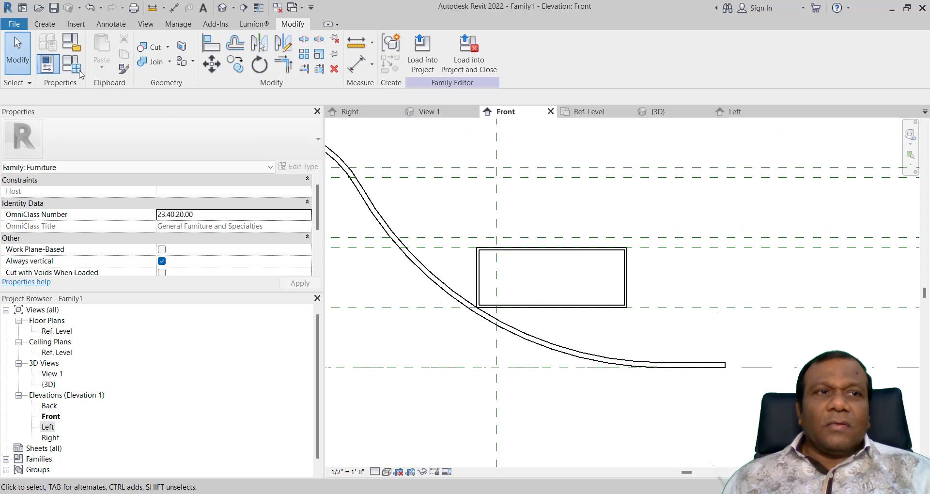
# Step: Create a new family from the Generic Model face based template in the English-Imperial folder
pyautogui.click(13, 24)
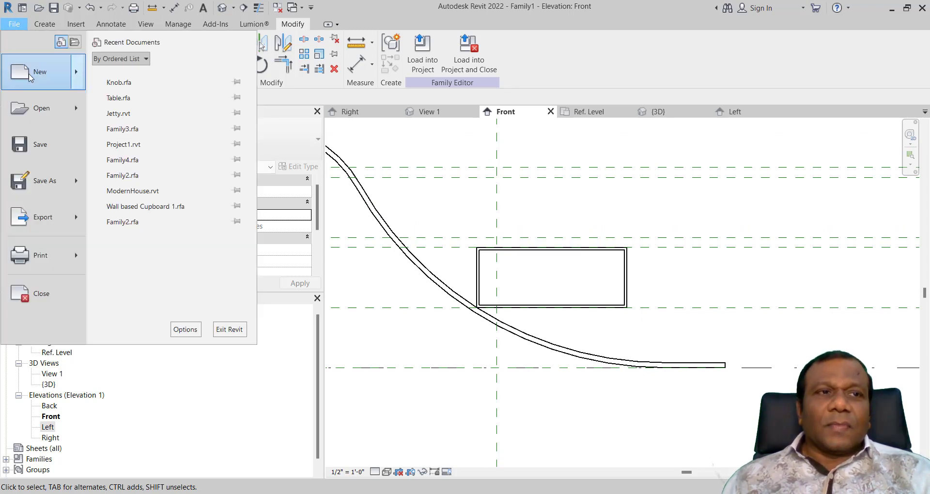
pyautogui.moveTo(32, 75)
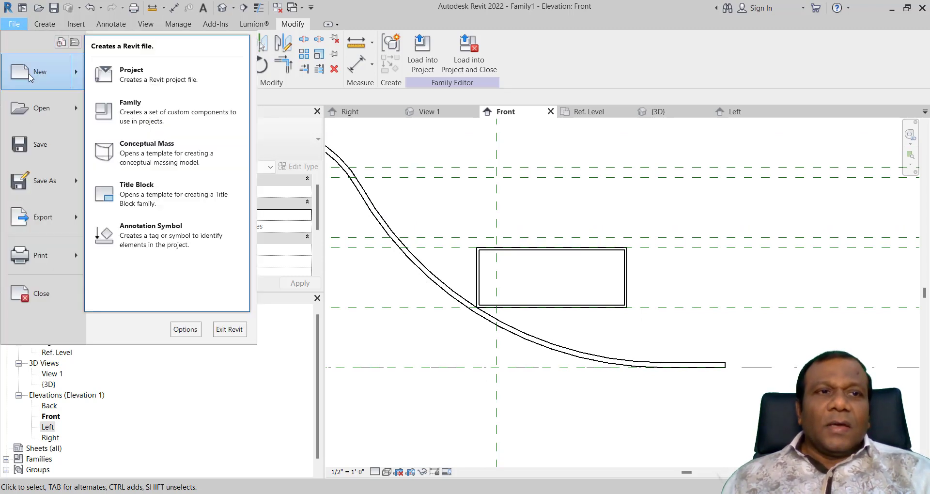
pyautogui.click(202, 113)
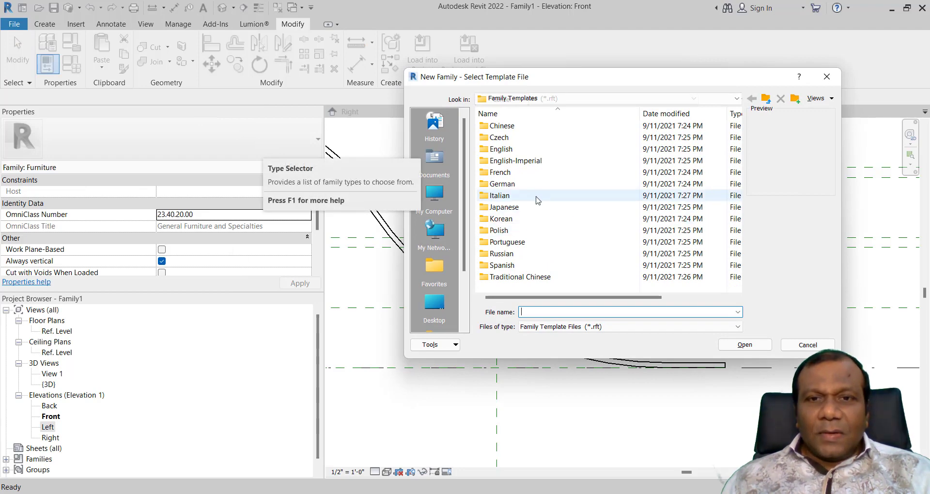
pyautogui.doubleClick(515, 160)
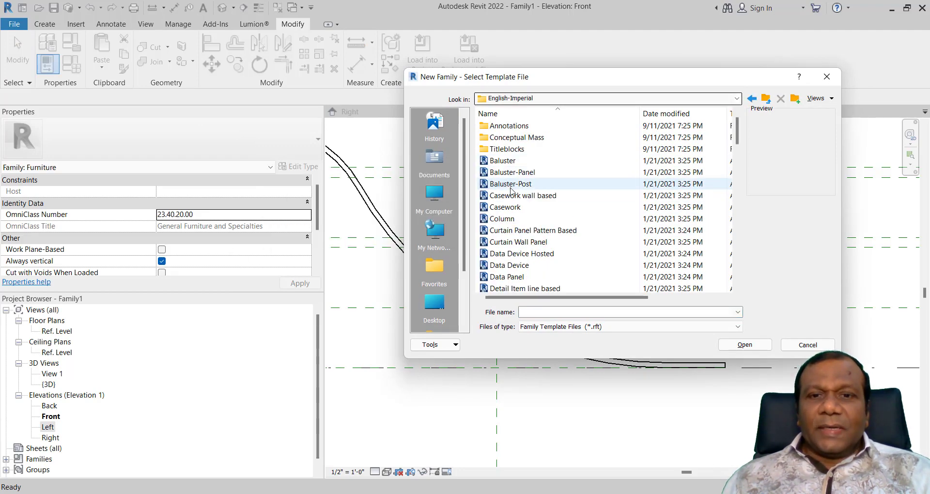
pyautogui.scroll(-8, 512, 191)
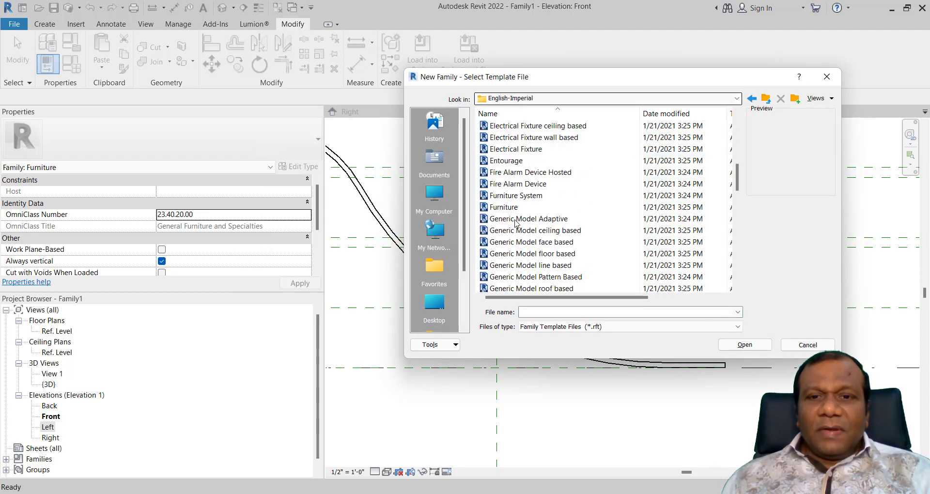
pyautogui.scroll(-2, 516, 223)
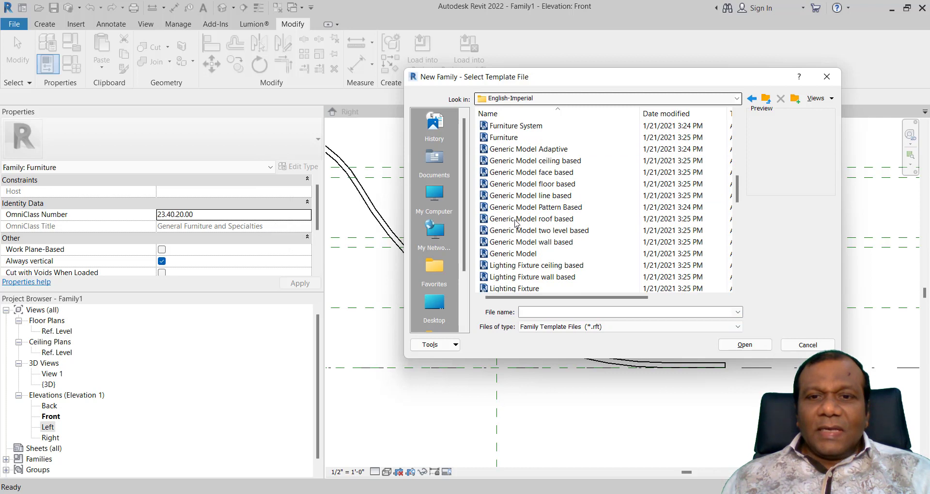
pyautogui.click(540, 177)
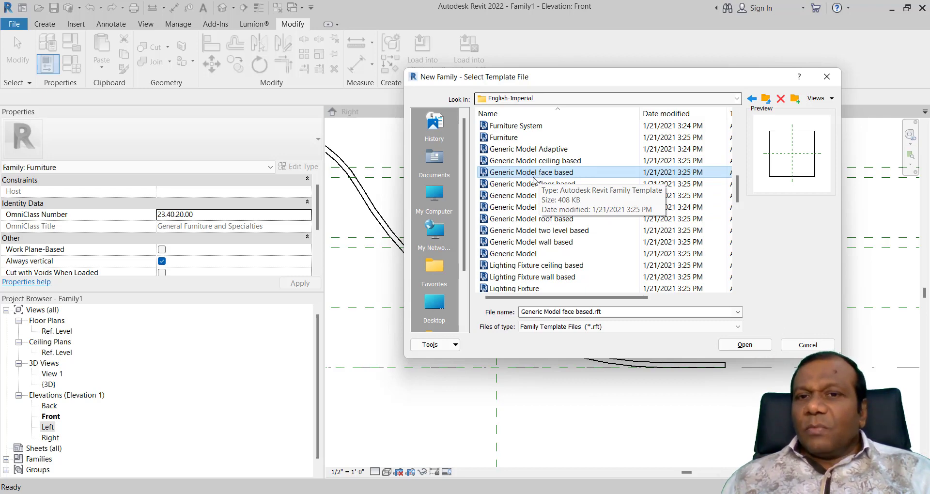
pyautogui.click(745, 345)
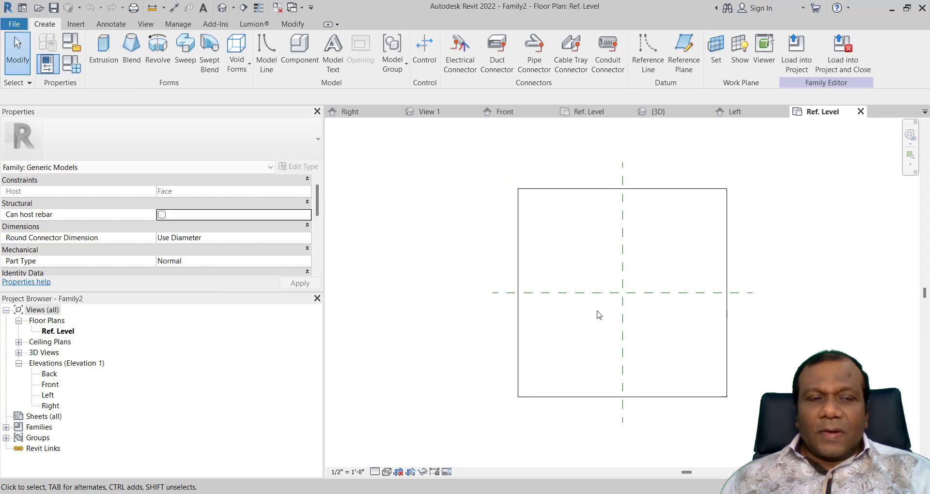
# Step: In the Front elevation, start a revolve and draw a 3" boundary line up the center reference plane from the reference level
pyautogui.doubleClick(48, 385)
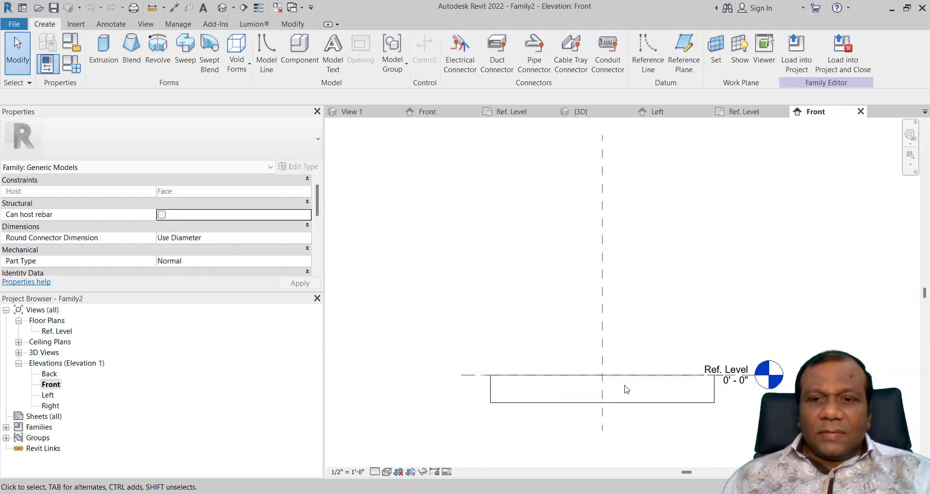
pyautogui.scroll(3, 627, 389)
pyautogui.moveTo(623, 388); pyautogui.dragTo(625, 361, button='middle')
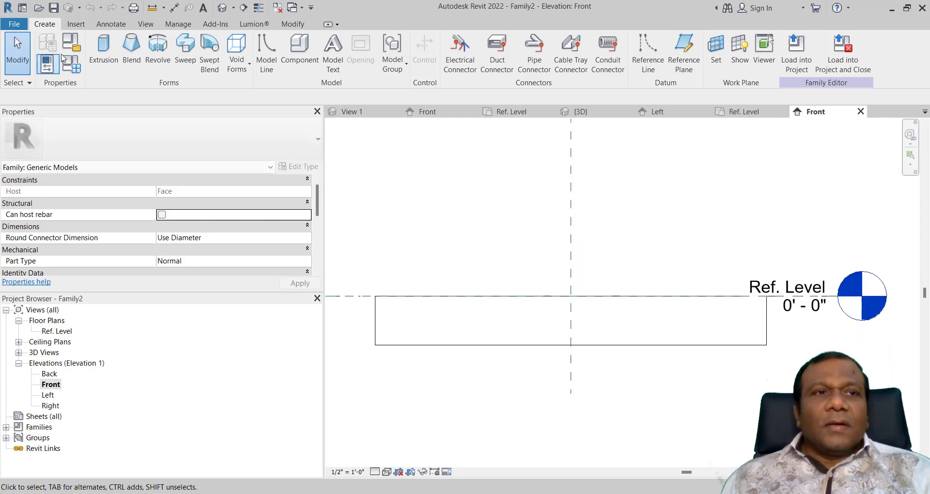
pyautogui.click(158, 52)
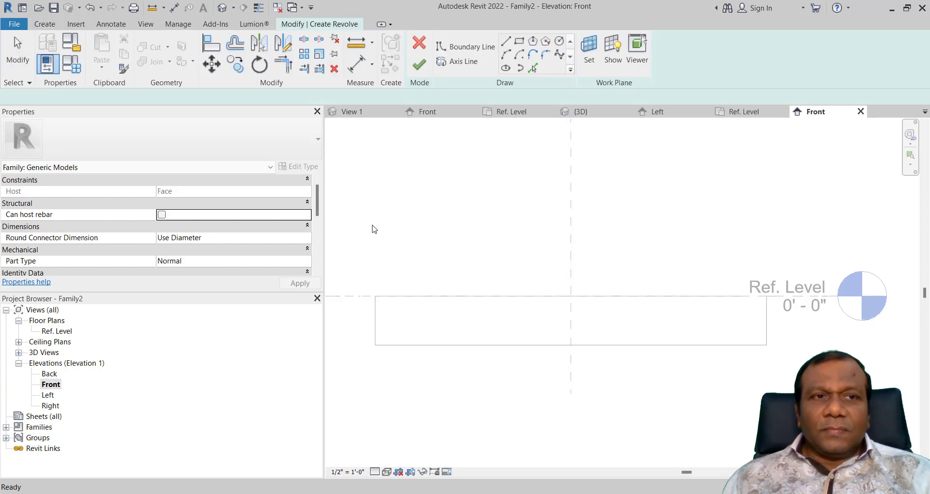
pyautogui.scroll(3, 571, 305)
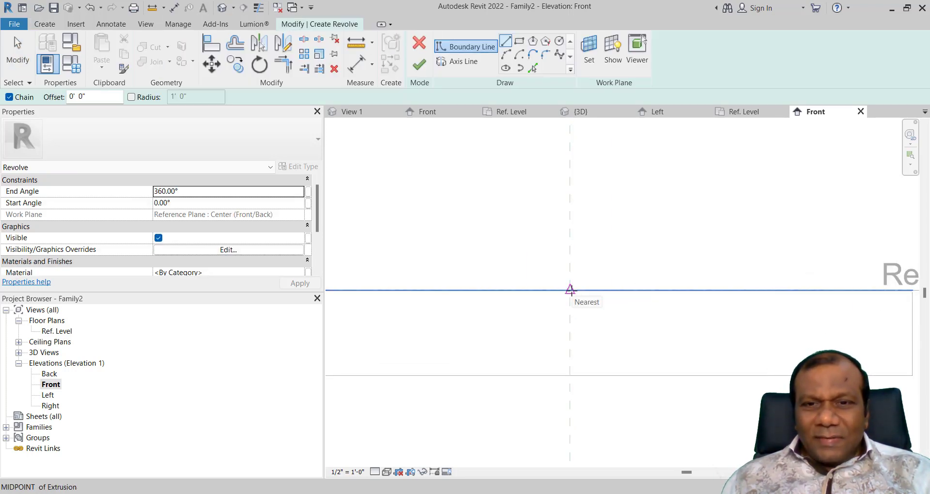
pyautogui.click(571, 290)
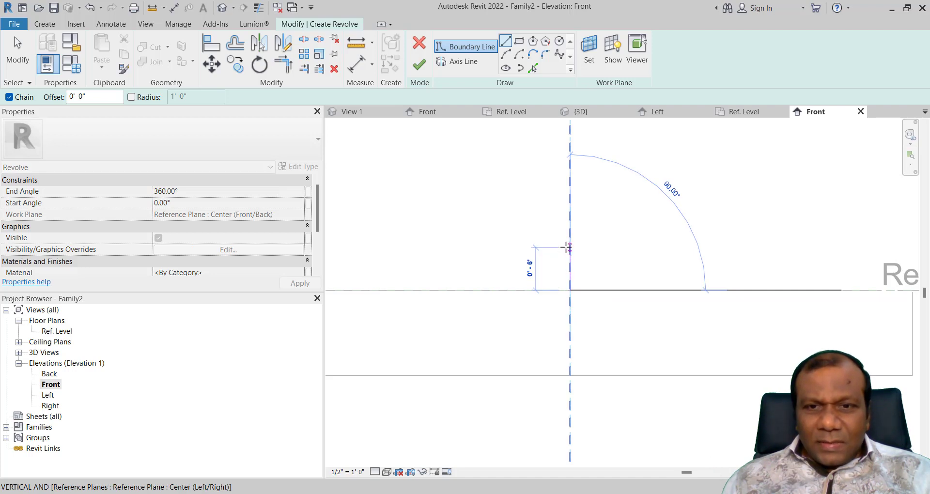
pyautogui.scroll(5, 566, 259)
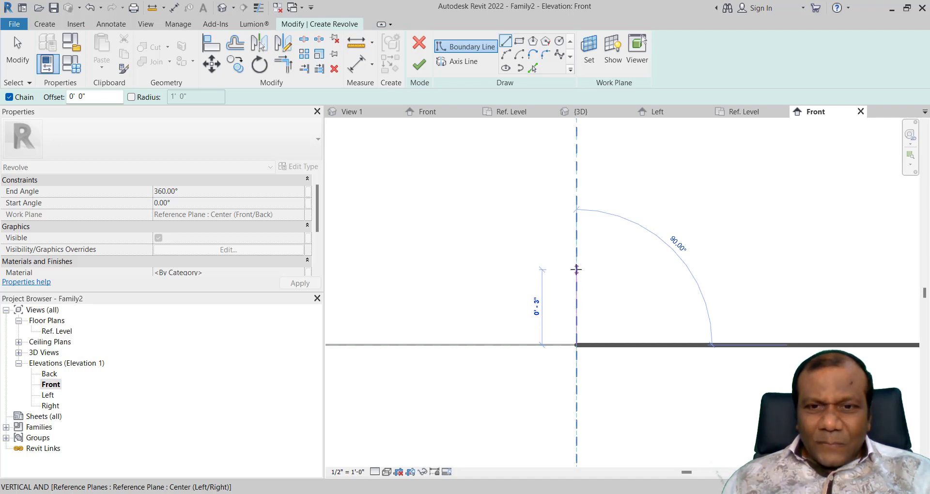
pyautogui.click(577, 270)
# Step: Close the knob's half profile with a 1" horizontal top, a 1" vertical side, a 1" inward slant and a straight stem
pyautogui.scroll(3, 577, 269)
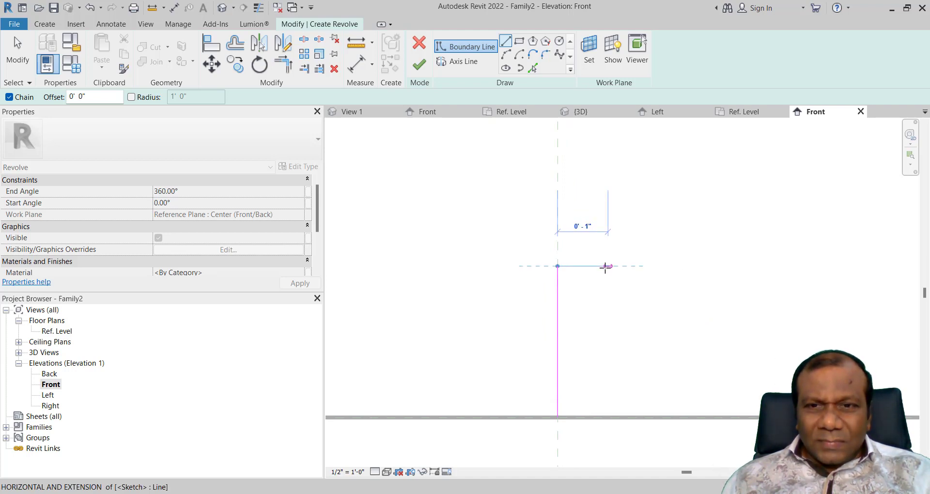
pyautogui.click(609, 266)
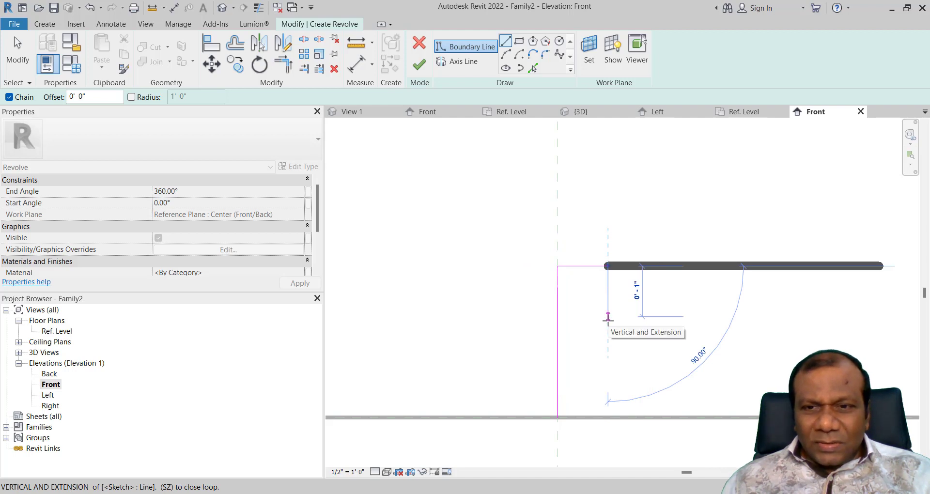
pyautogui.click(609, 318)
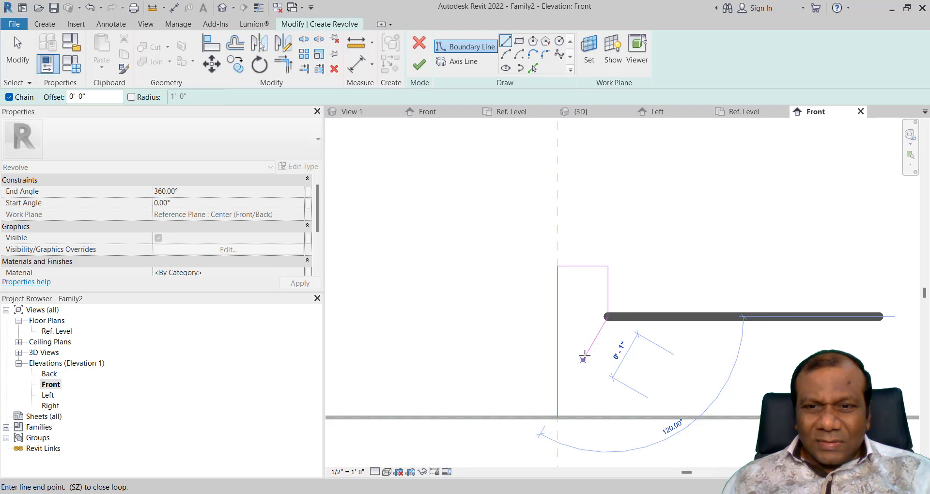
pyautogui.click(584, 359)
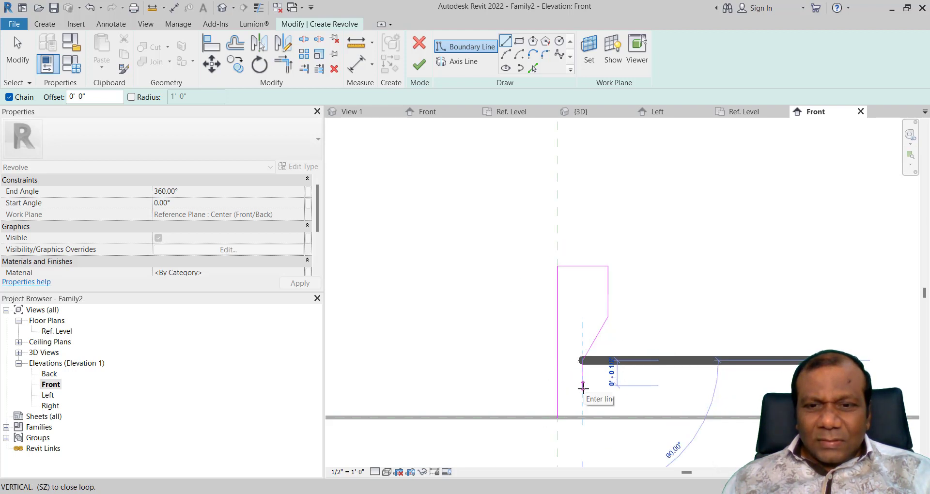
pyautogui.click(582, 417)
pyautogui.click(558, 417)
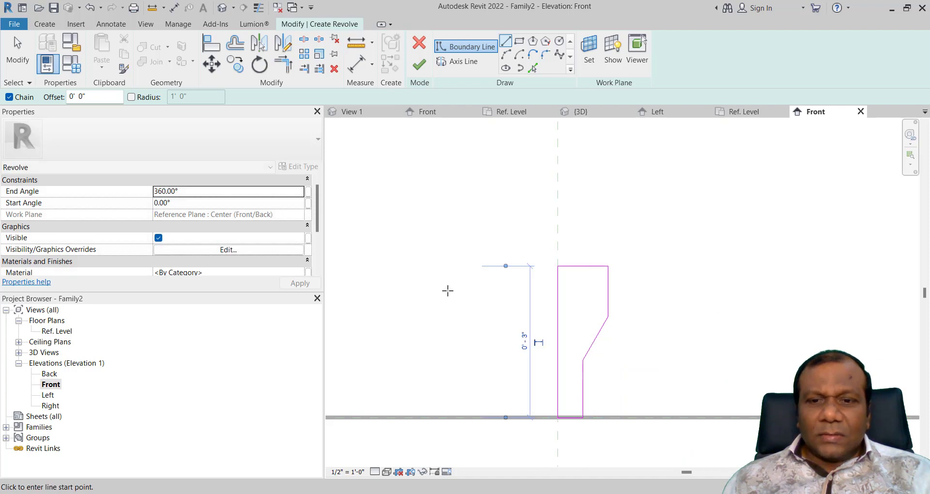
# Step: Pick the vertical center reference plane as the axis of rotation and finish the revolve
pyautogui.click(458, 62)
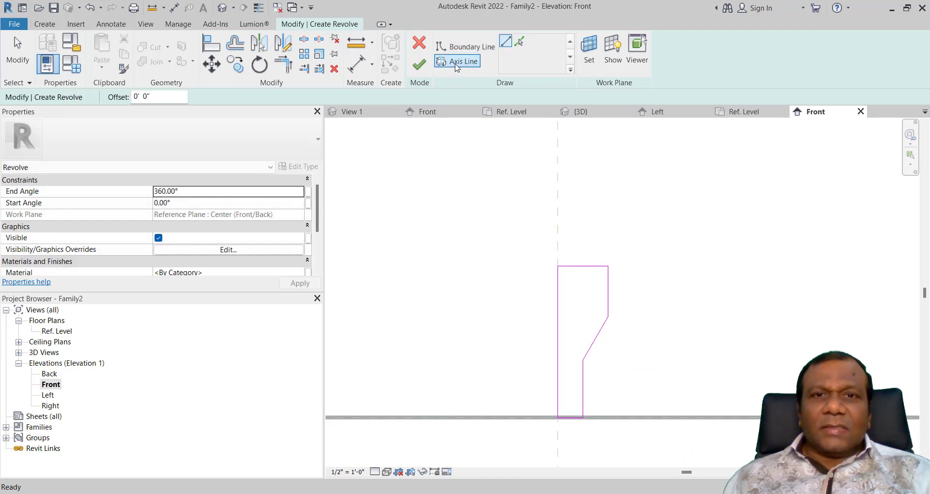
pyautogui.click(520, 45)
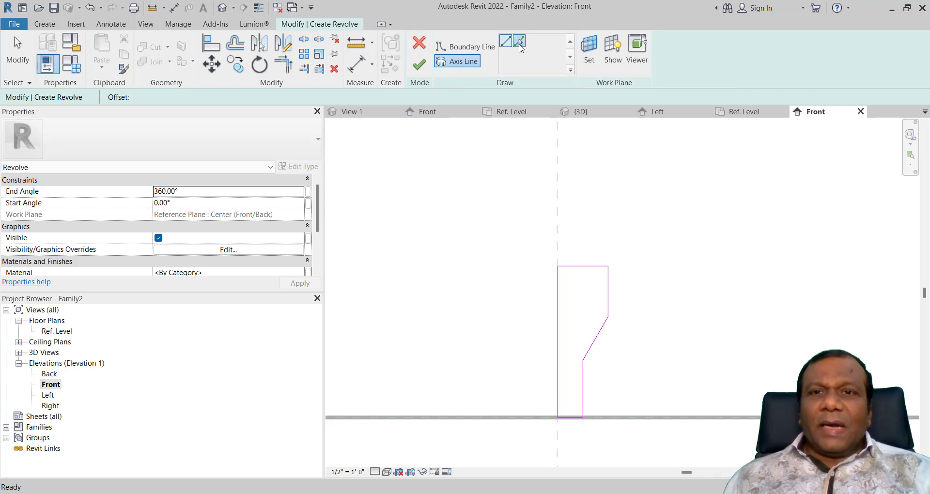
pyautogui.click(563, 202)
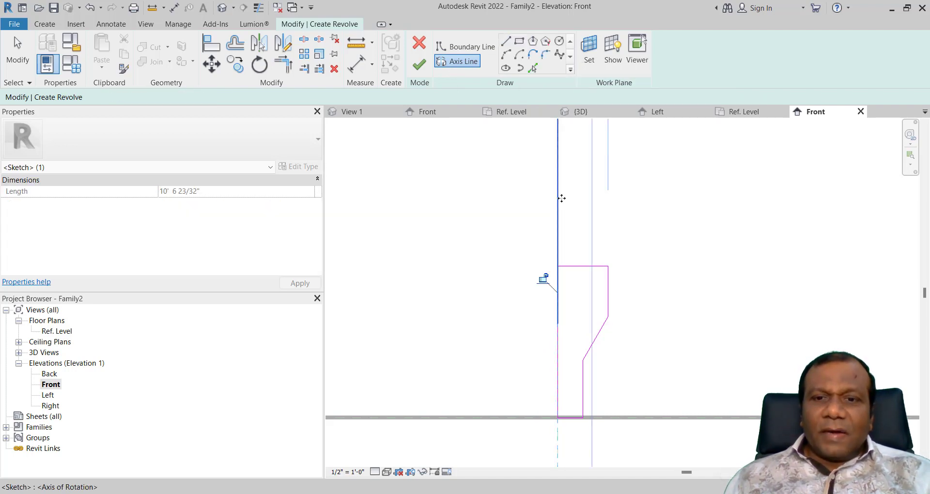
pyautogui.click(420, 66)
# Step: Nudge the revolved knob down along the center plane until about half its stem sits below the reference level
pyautogui.moveTo(659, 374); pyautogui.dragTo(653, 263, button='middle')
pyautogui.press('Down')
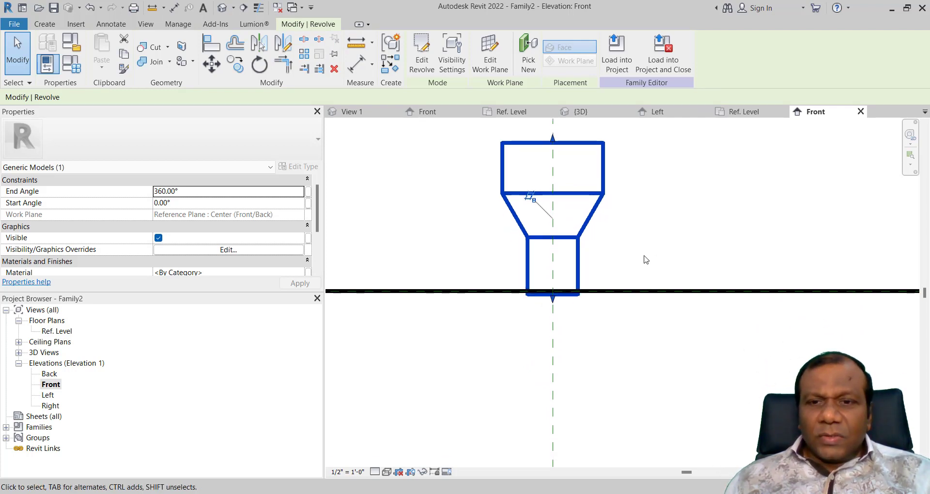
pyautogui.press('Down')
pyautogui.press('Down')
pyautogui.press('Down')
pyautogui.press('Down')
pyautogui.press('Down')
pyautogui.press('Down')
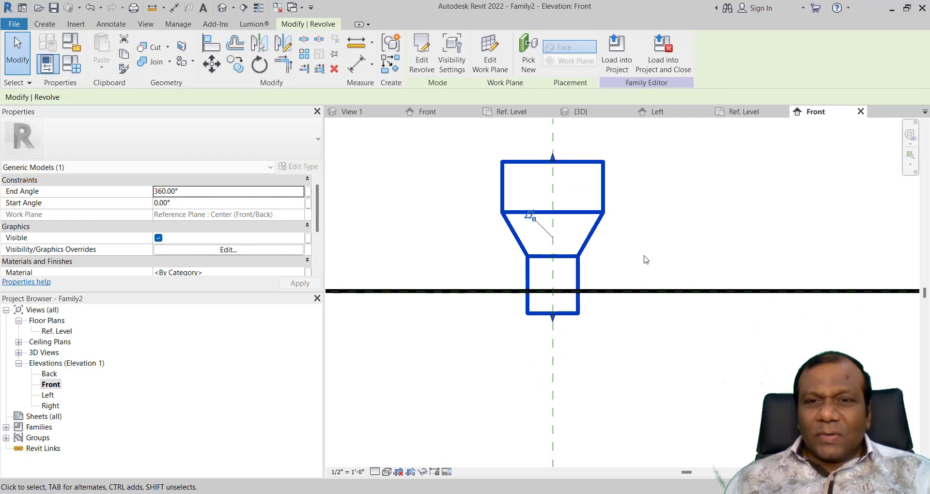
pyautogui.press('Down')
pyautogui.press('Down')
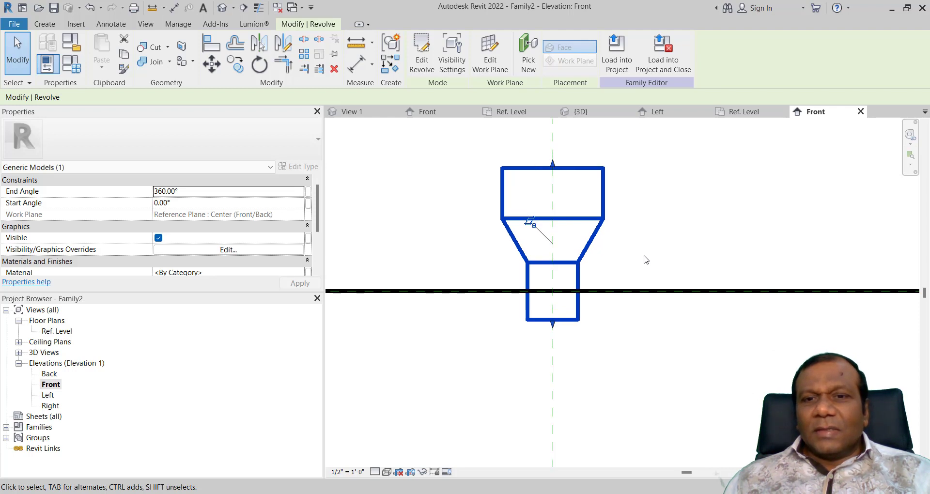
pyautogui.click(647, 260)
pyautogui.scroll(-2, 631, 269)
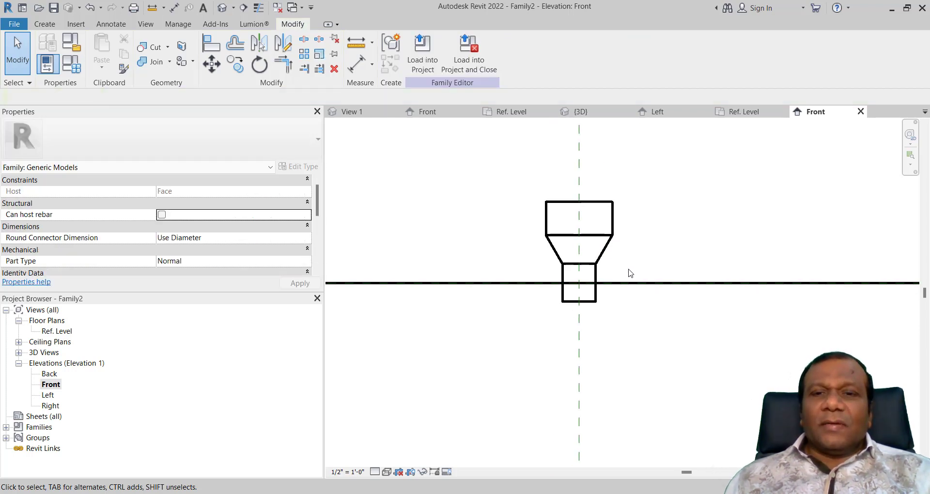
# Step: Save the family as Knob in the Documents folder
pyautogui.click(17, 24)
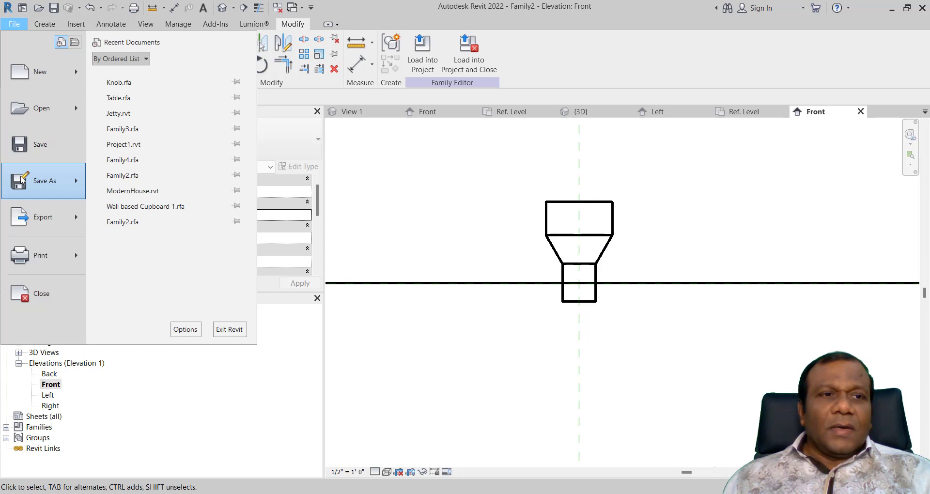
pyautogui.moveTo(21, 180)
pyautogui.click(212, 176)
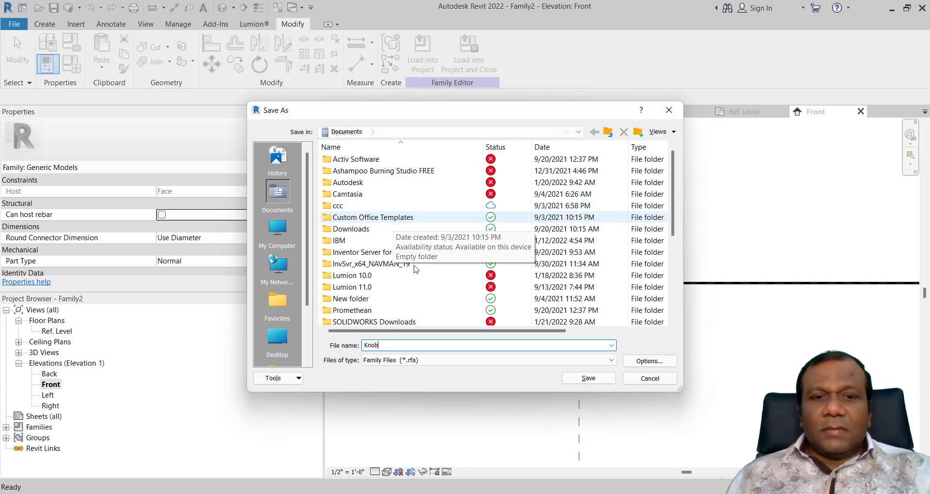
pyautogui.write('Knob')
pyautogui.press('Return')
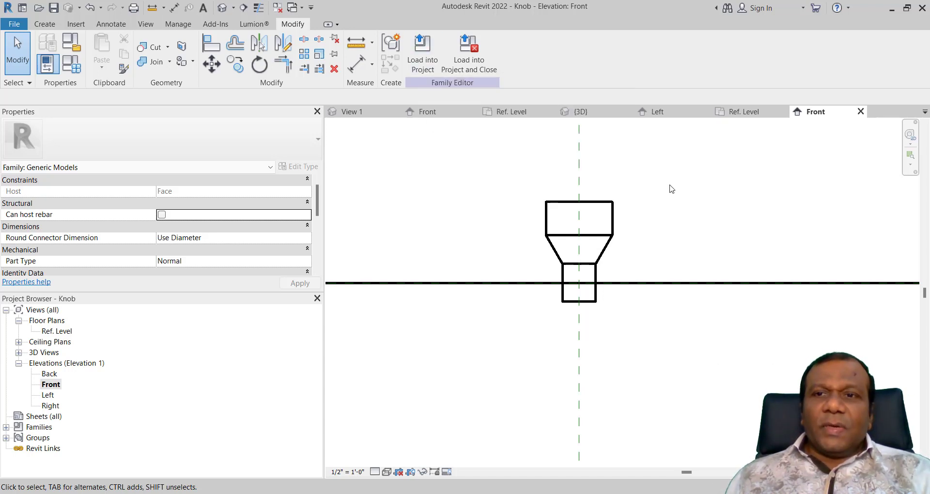
# Step: Load the Knob family into Family1 and place one instance on the box's vertical front face in the Ref. Level plan
pyautogui.click(426, 67)
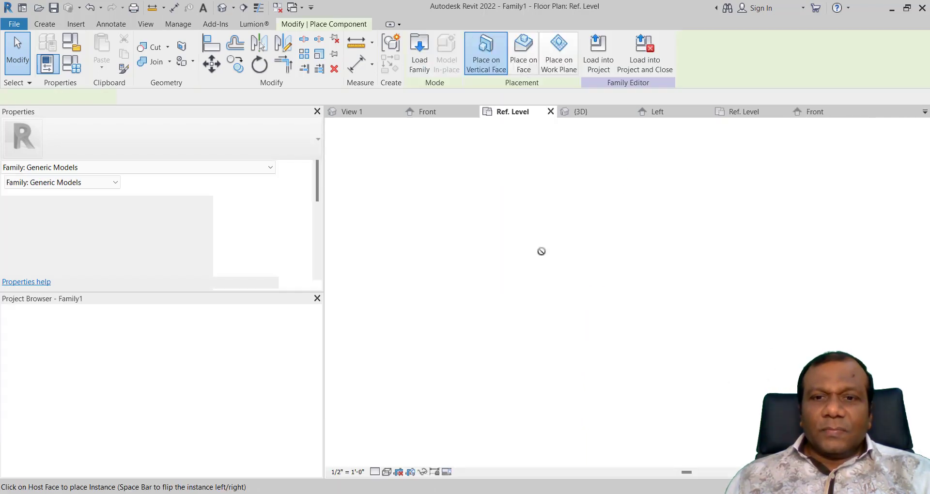
pyautogui.scroll(5, 647, 296)
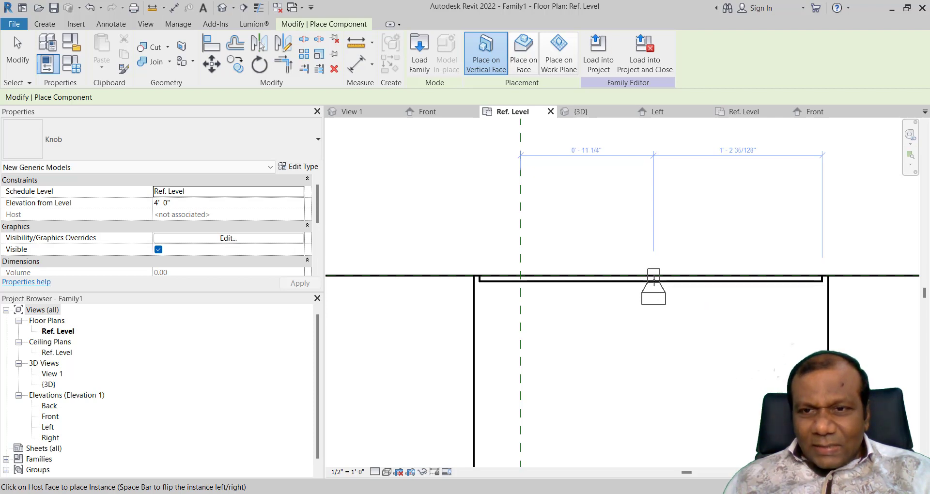
pyautogui.click(654, 277)
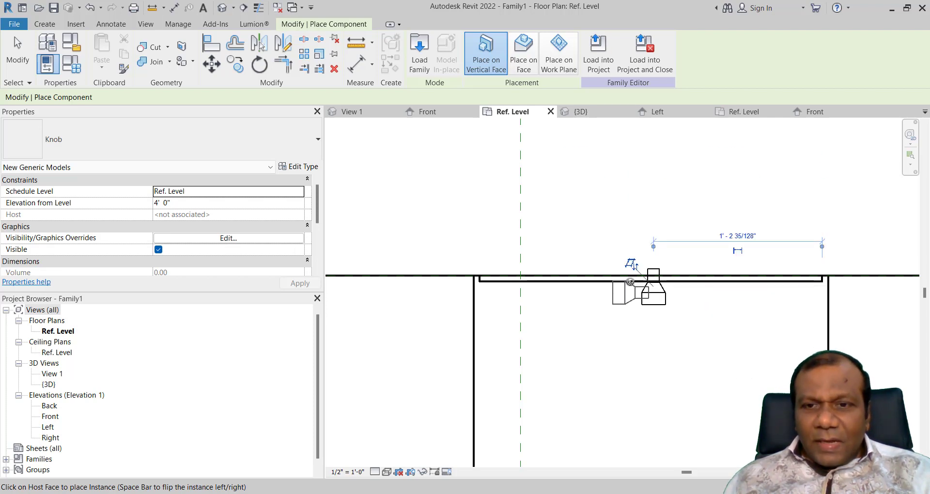
pyautogui.scroll(4, 632, 266)
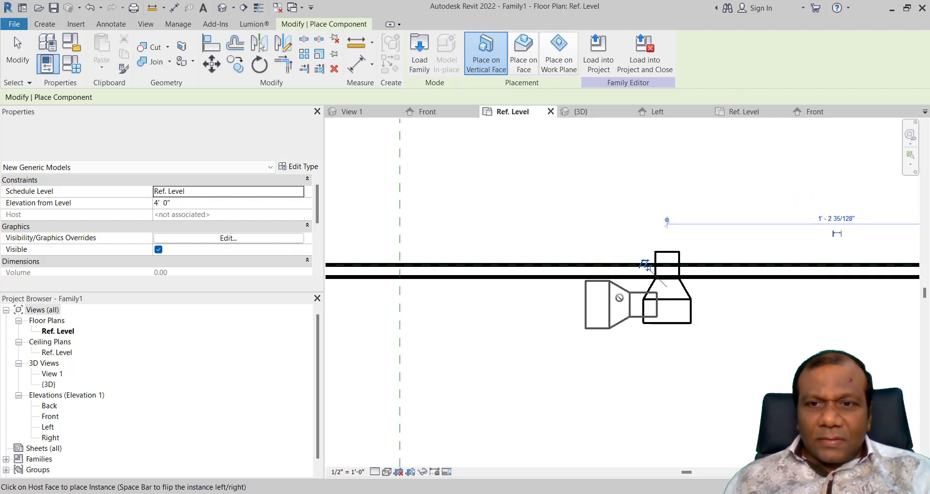
pyautogui.press('space')
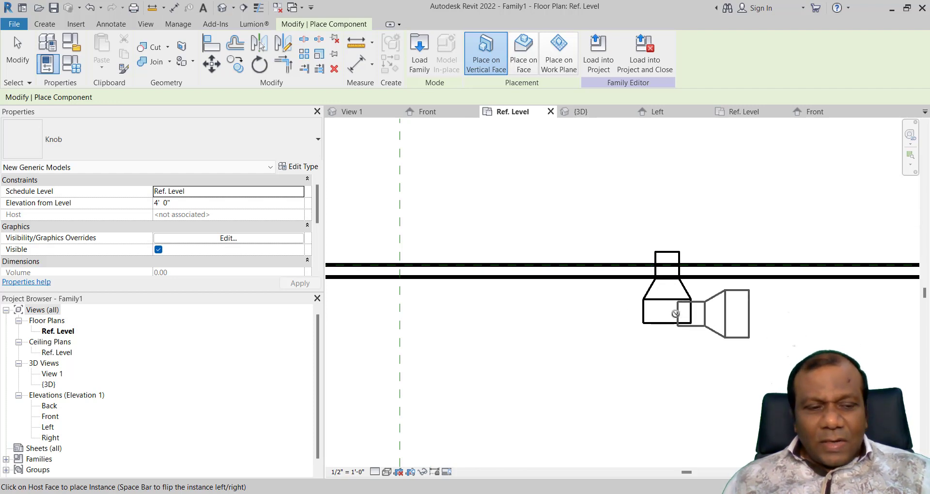
pyautogui.press('Escape')
pyautogui.press('Escape')
# Step: Flip the placed knob's work plane so its head points outward from the box's front face
pyautogui.click(655, 270)
pyautogui.scroll(3, 646, 271)
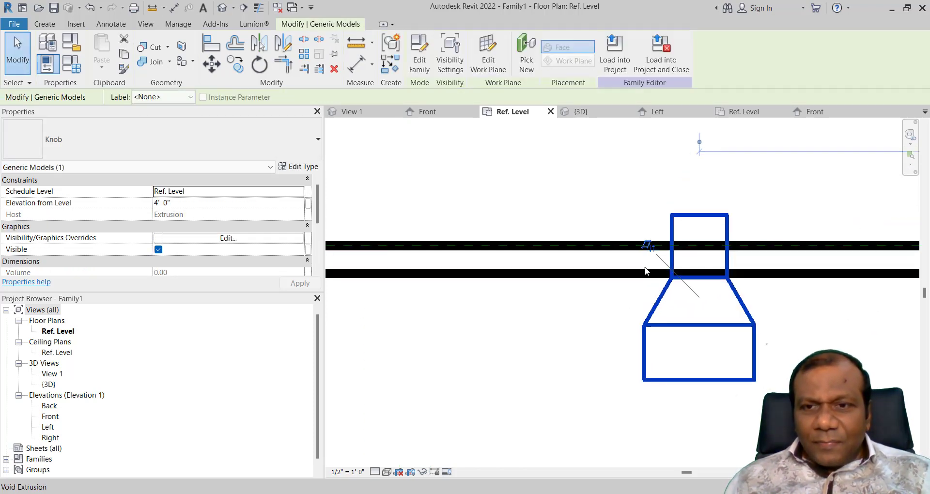
pyautogui.click(649, 247)
pyautogui.scroll(-2, 630, 363)
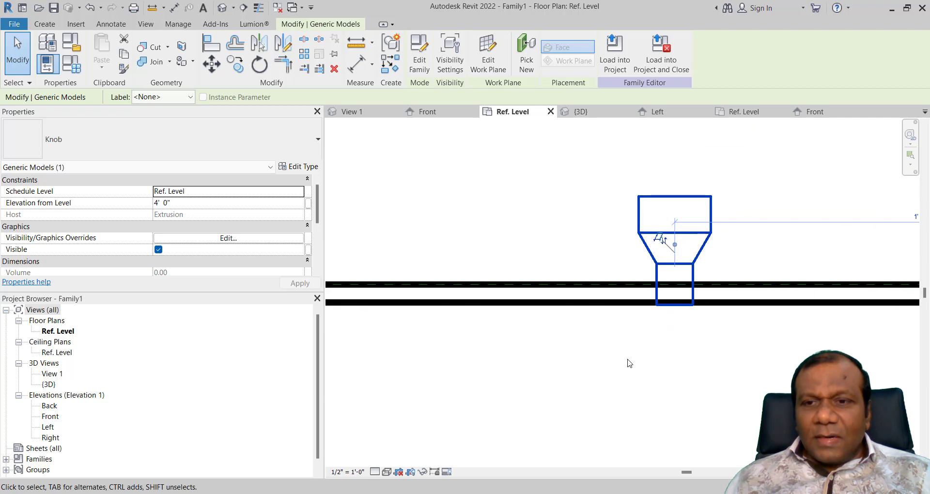
pyautogui.scroll(-3, 630, 364)
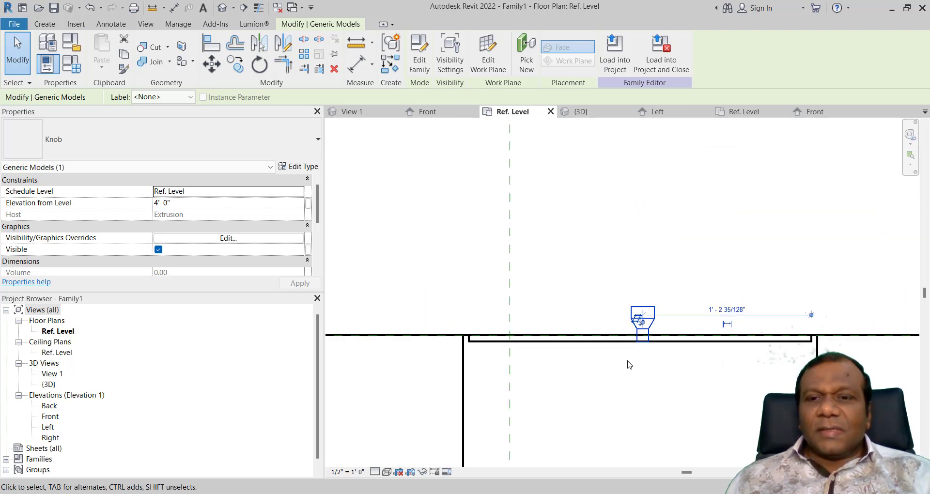
# Step: In the Front elevation, move the knob straight down into the recessed front of the box, midway up its height
pyautogui.click(429, 112)
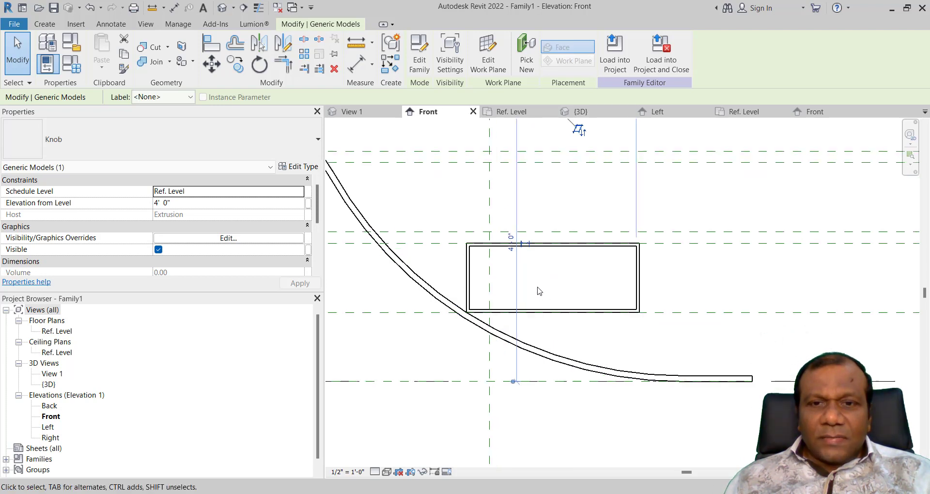
pyautogui.moveTo(538, 290); pyautogui.dragTo(535, 297, button='middle')
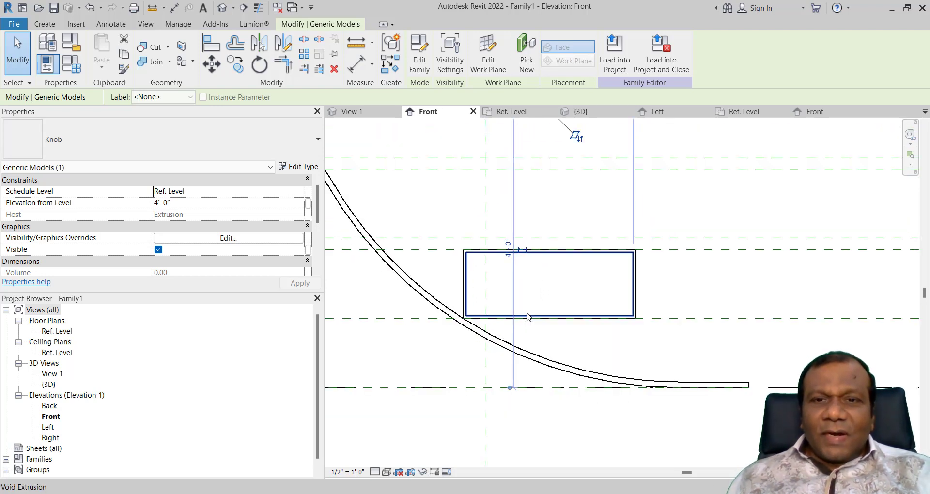
pyautogui.scroll(-2, 528, 316)
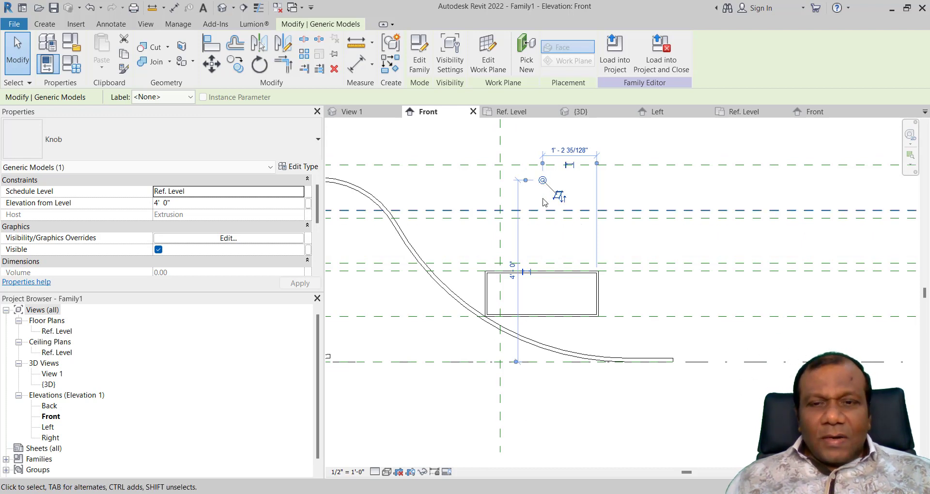
pyautogui.moveTo(543, 180); pyautogui.dragTo(545, 296)
pyautogui.click(574, 325)
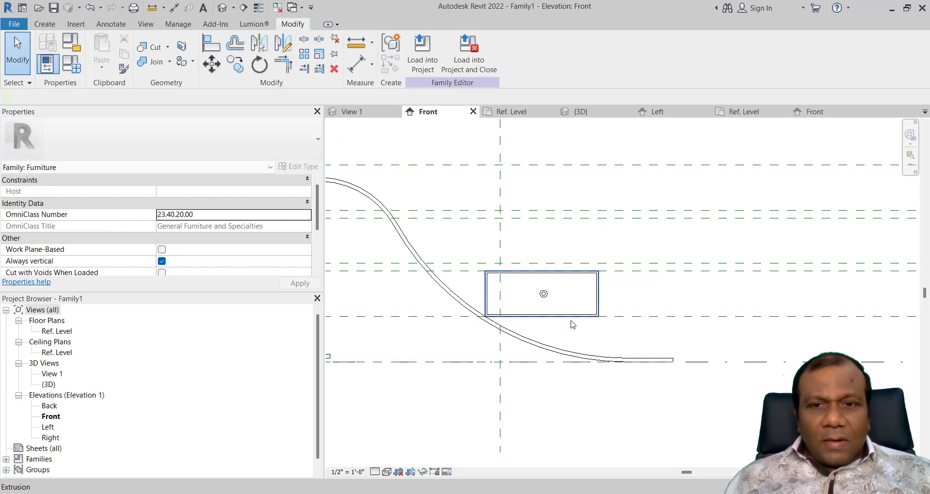
# Step: Delete the knob from the recessed front of the box
pyautogui.click(544, 295)
pyautogui.press('Escape')
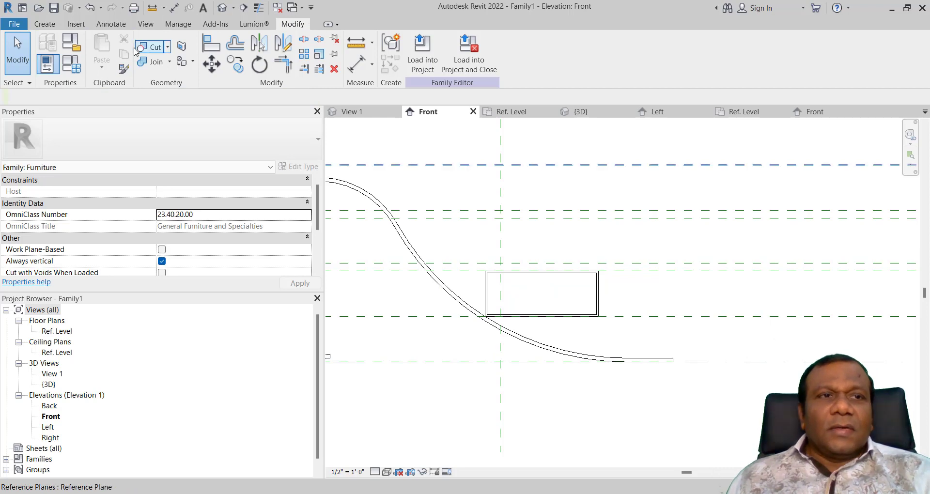
pyautogui.click(47, 24)
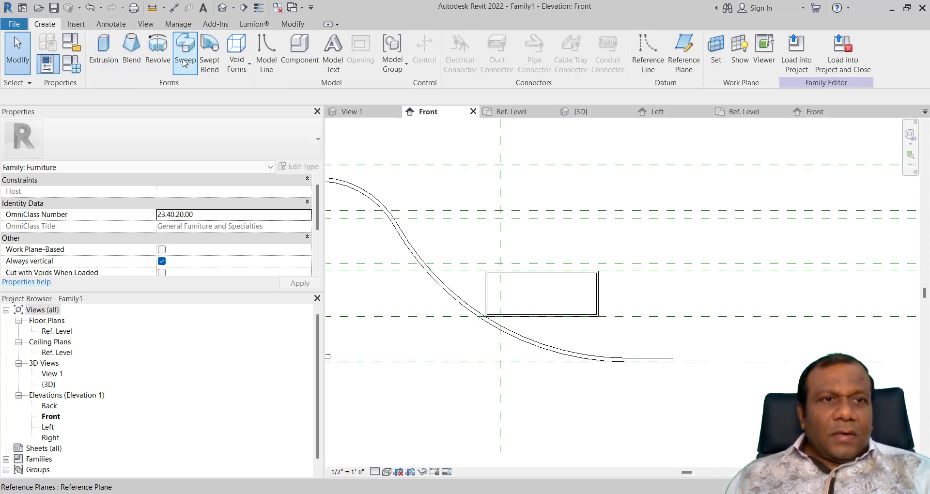
pyautogui.click(298, 51)
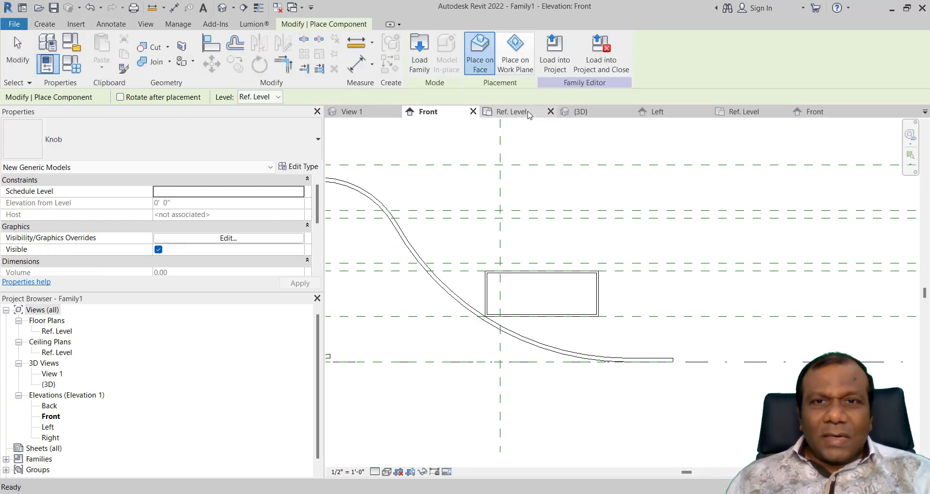
pyautogui.click(478, 61)
pyautogui.scroll(3, 520, 301)
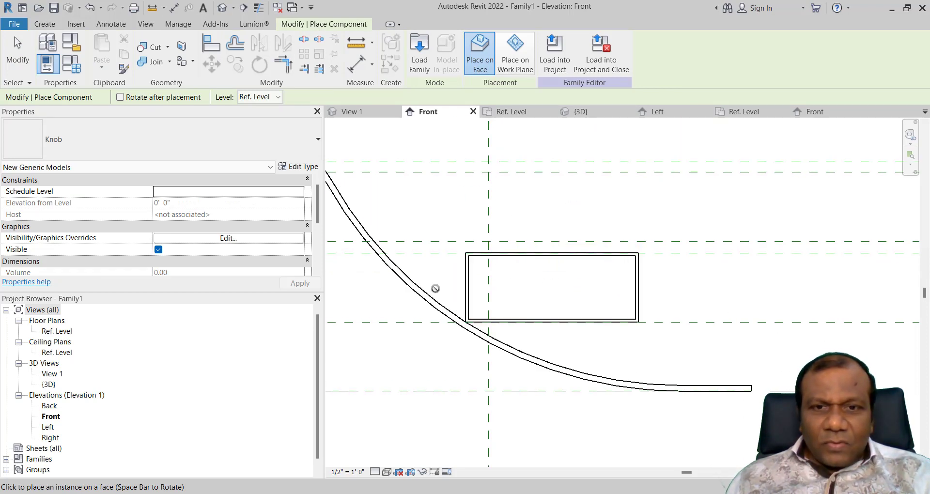
# Step: In the Back elevation, draw a vertical model line through the middle of the box's recess, from its upper to its lower inner edge
pyautogui.doubleClick(49, 406)
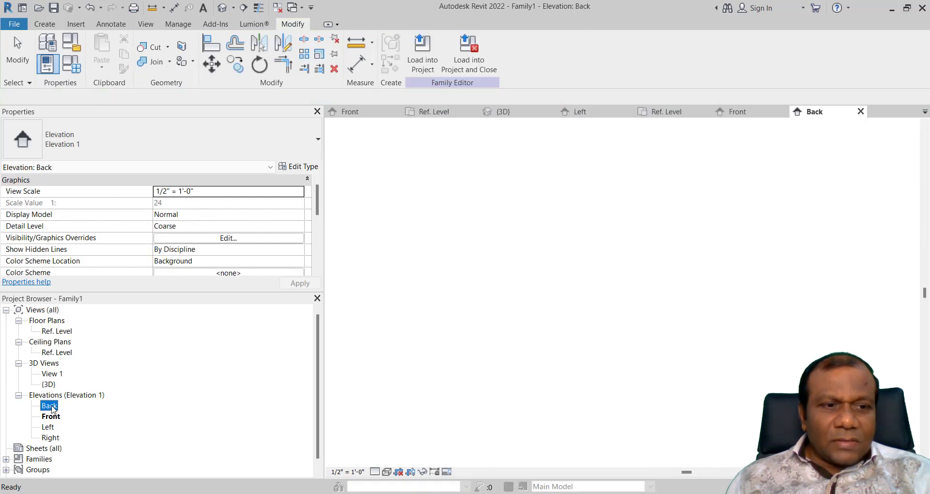
pyautogui.scroll(1, 682, 359)
pyautogui.moveTo(683, 359); pyautogui.dragTo(561, 285, button='middle')
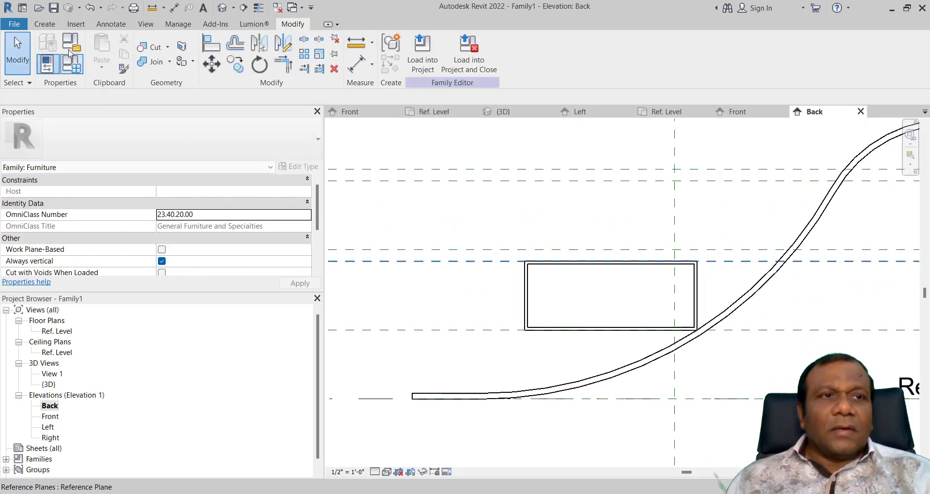
pyautogui.click(47, 25)
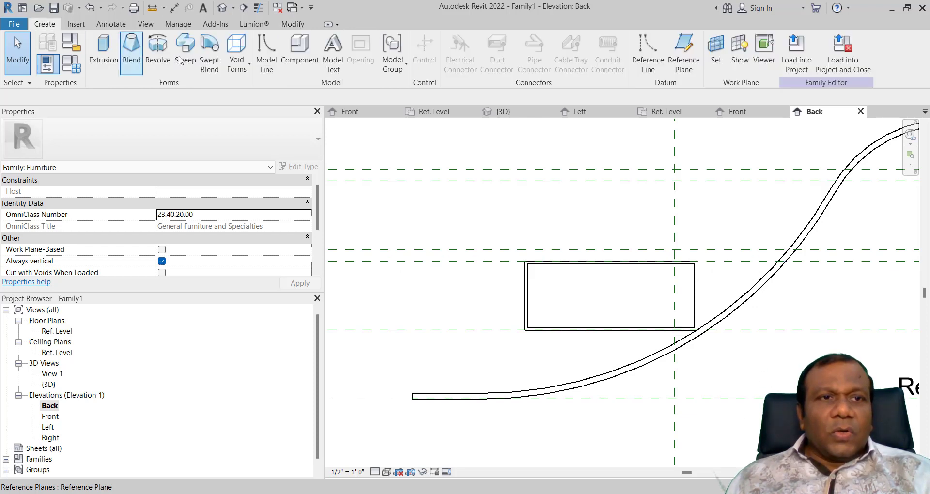
pyautogui.click(300, 48)
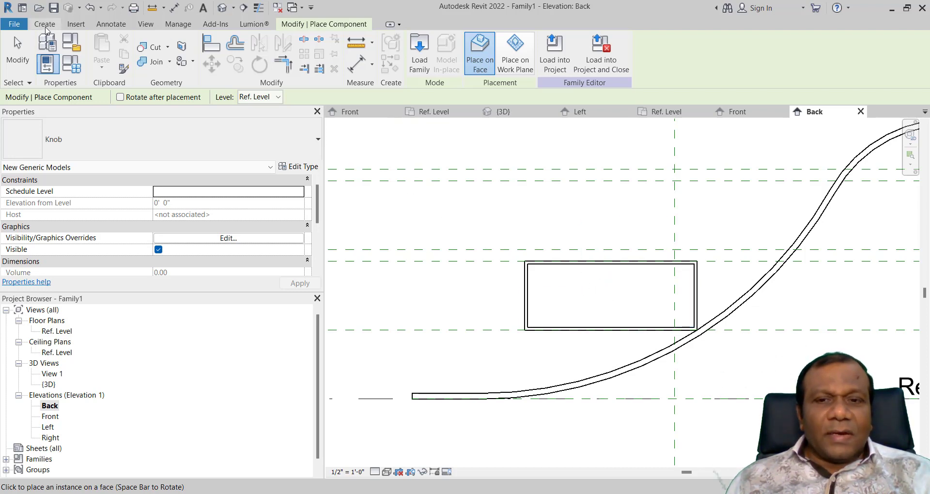
pyautogui.click(46, 24)
pyautogui.click(273, 49)
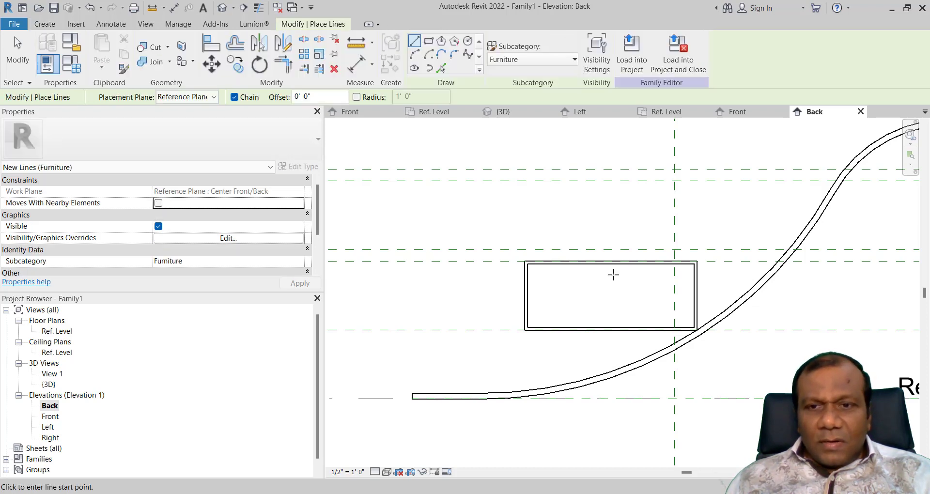
pyautogui.click(611, 264)
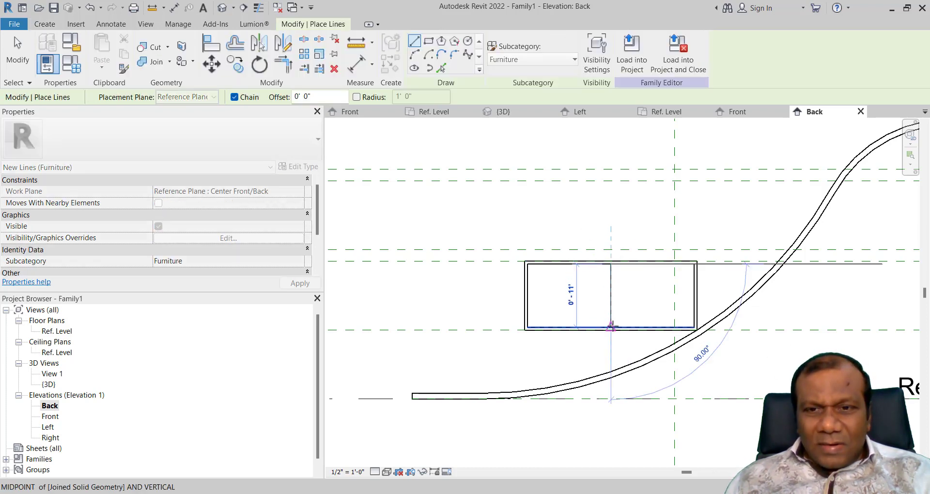
pyautogui.click(611, 328)
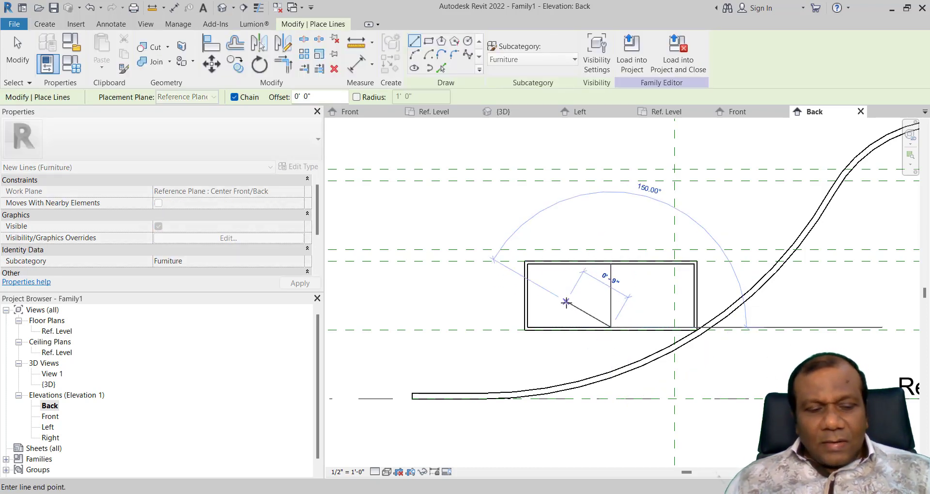
pyautogui.press('Escape')
# Step: Draw a horizontal model line across the recess between the midpoints of its two inner side edges
pyautogui.click(528, 294)
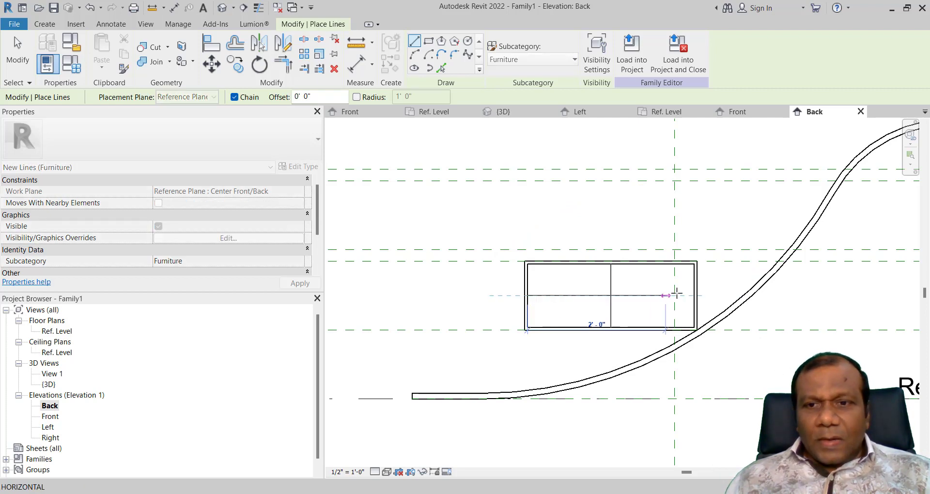
pyautogui.click(695, 295)
pyautogui.press('Escape')
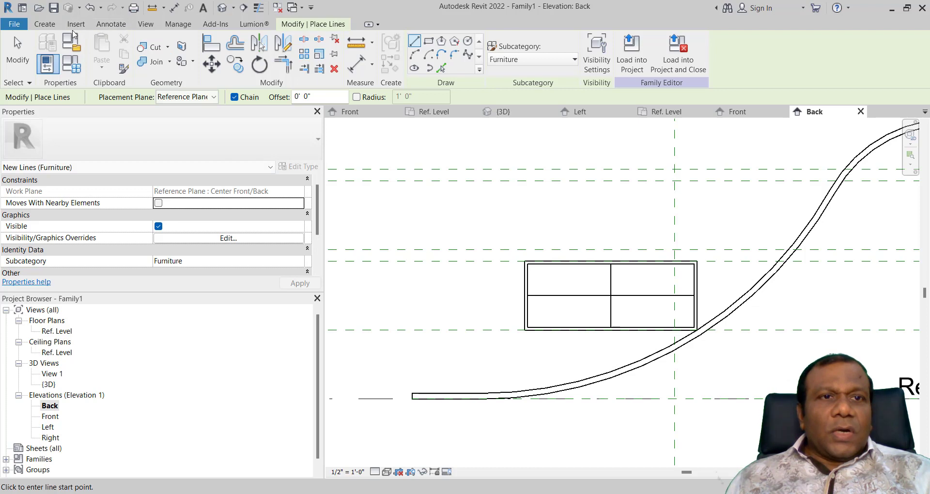
# Step: Place a Knob component on the recessed face of the box, at the intersection of the two model lines
pyautogui.click(45, 24)
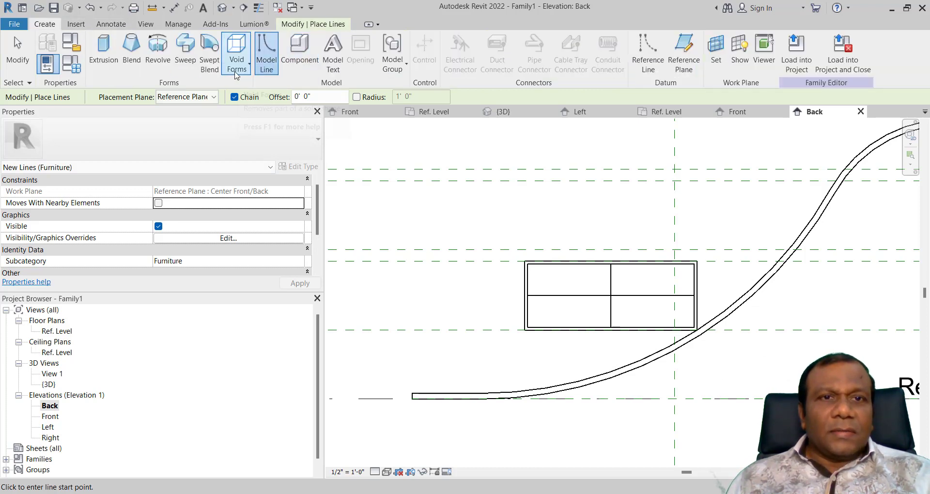
pyautogui.click(299, 51)
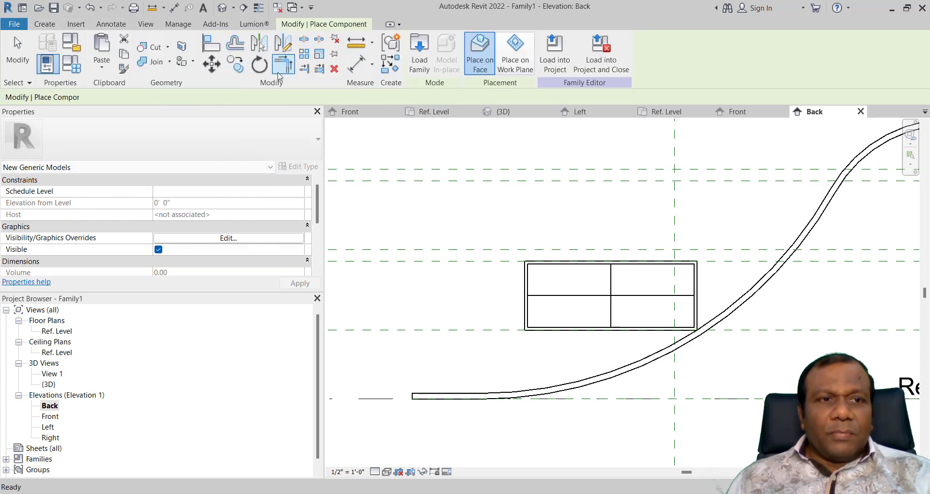
pyautogui.click(479, 60)
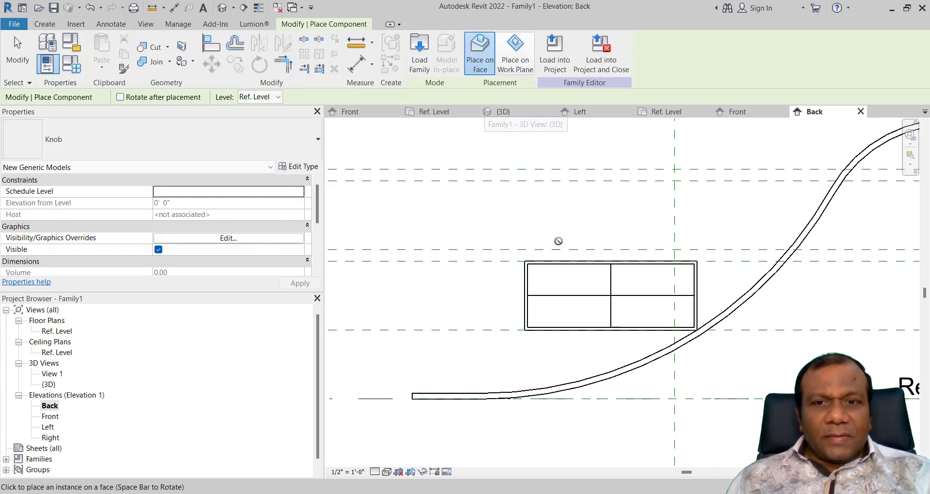
pyautogui.click(611, 295)
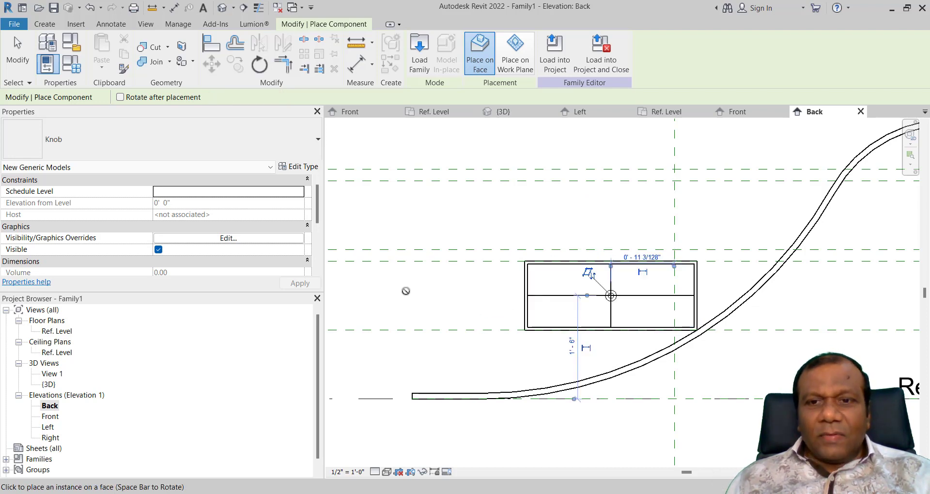
pyautogui.click(9, 58)
# Step: Delete the horizontal and vertical guide lines from the box's recess
pyautogui.click(571, 300)
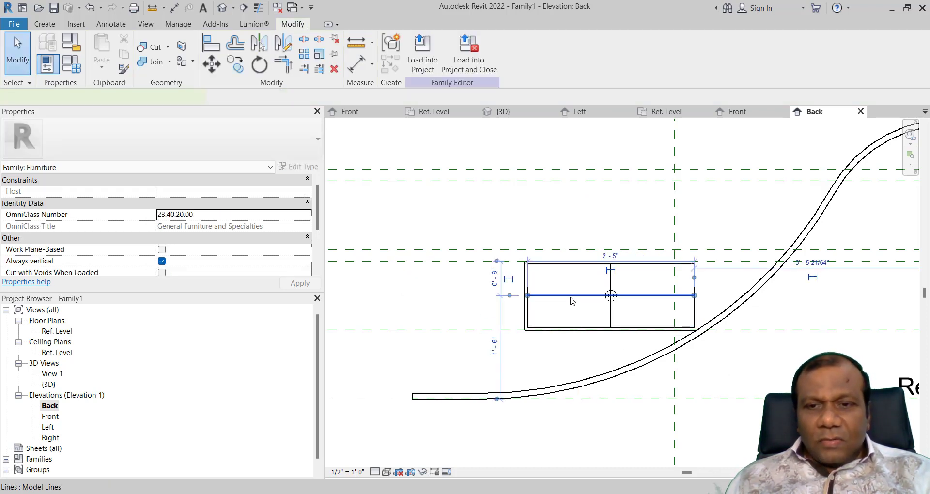
pyautogui.press('Delete')
pyautogui.click(611, 318)
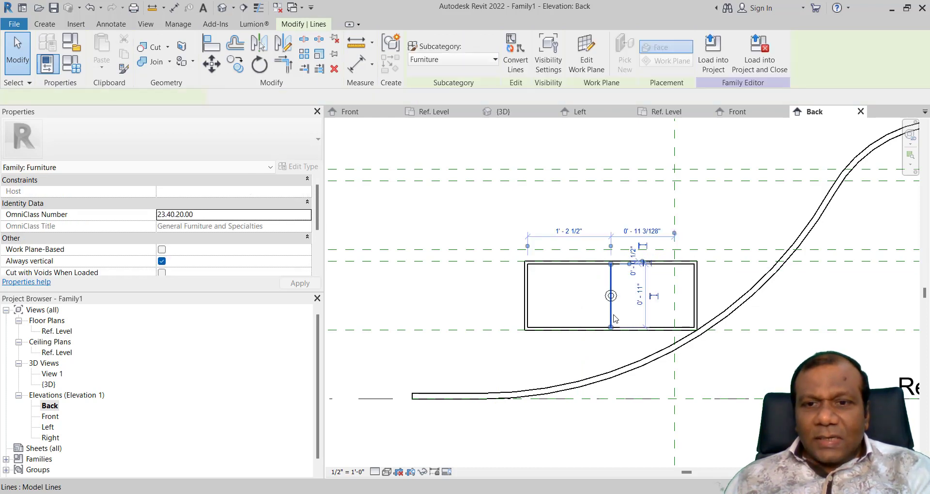
pyautogui.press('Delete')
# Step: In the Right elevation, flip the knob's work plane so its head points outward from the box, and check it in 3D
pyautogui.doubleClick(50, 417)
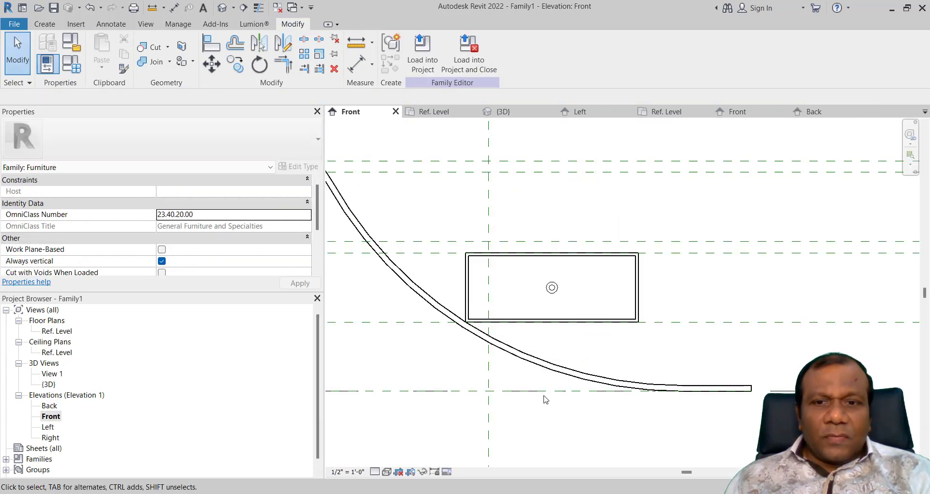
pyautogui.doubleClick(49, 438)
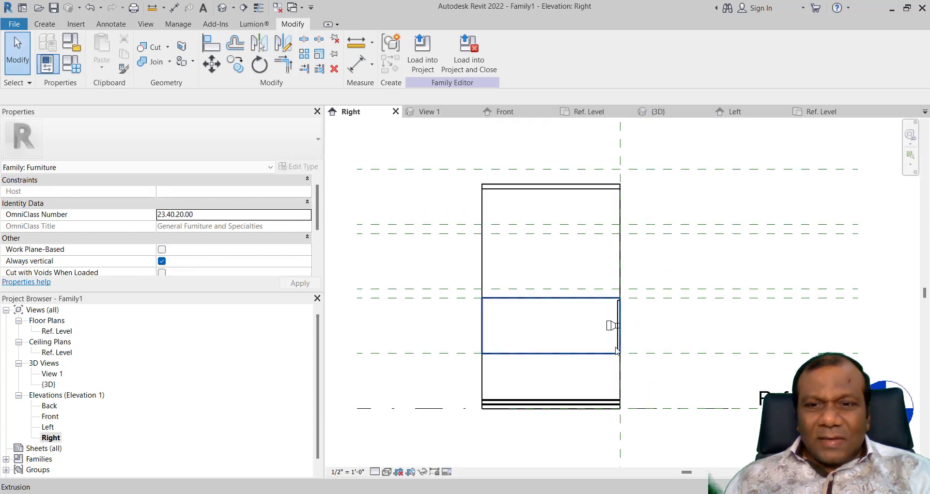
pyautogui.scroll(3, 616, 350)
pyautogui.click(610, 316)
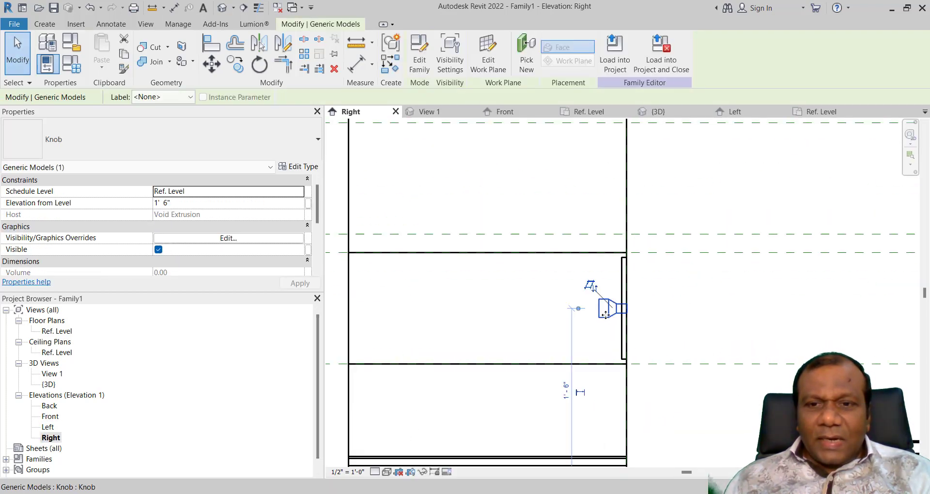
pyautogui.scroll(1, 601, 312)
pyautogui.click(594, 278)
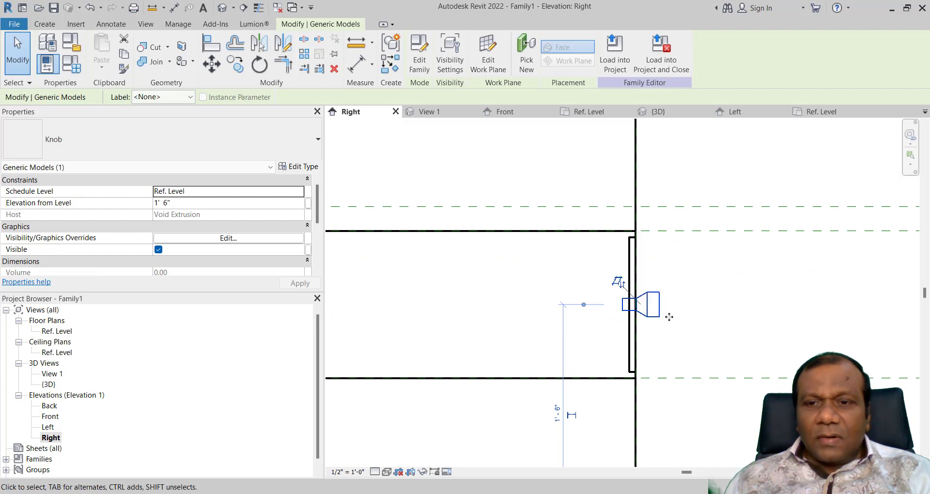
pyautogui.click(735, 343)
pyautogui.scroll(3, 652, 332)
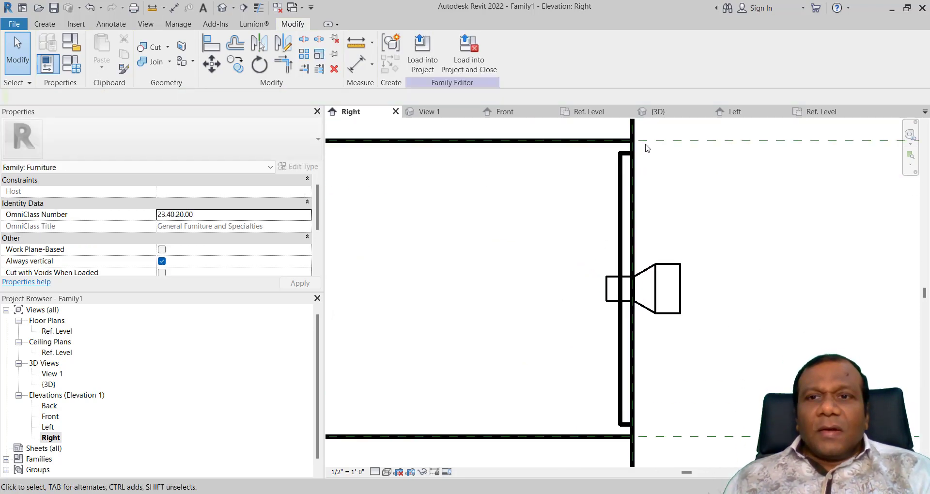
pyautogui.click(658, 111)
pyautogui.scroll(3, 626, 363)
pyautogui.scroll(2, 698, 358)
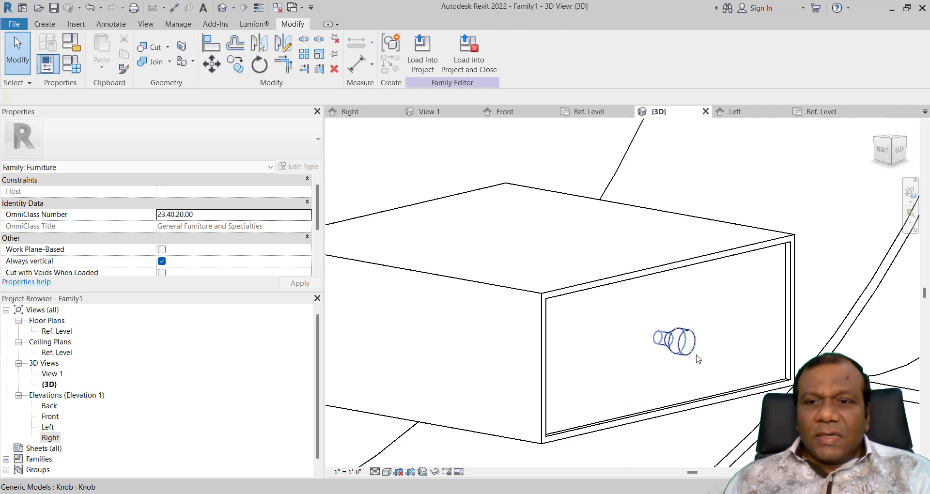
# Step: In the Front elevation, copy the box with its knob from its lower corner to where the middle box's lower reference plane meets the curve
pyautogui.click(501, 111)
pyautogui.scroll(-1, 559, 361)
pyautogui.scroll(-1, 557, 361)
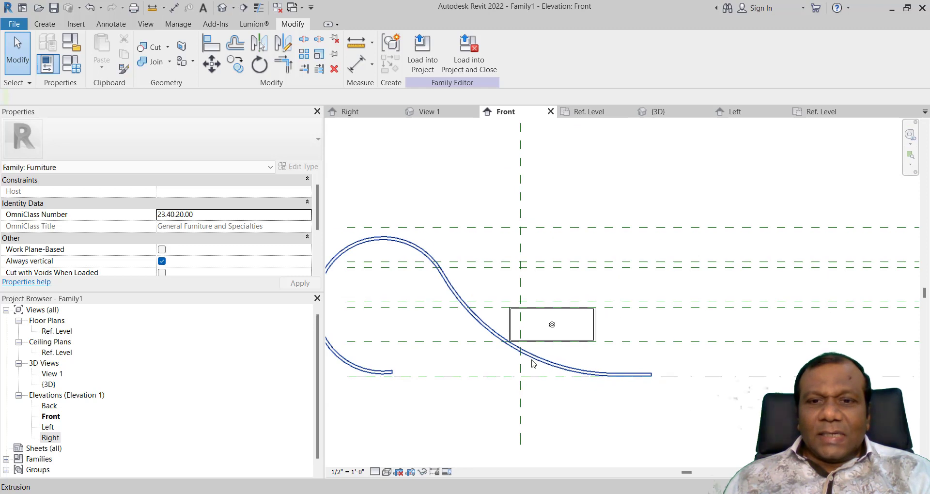
pyautogui.scroll(1, 504, 342)
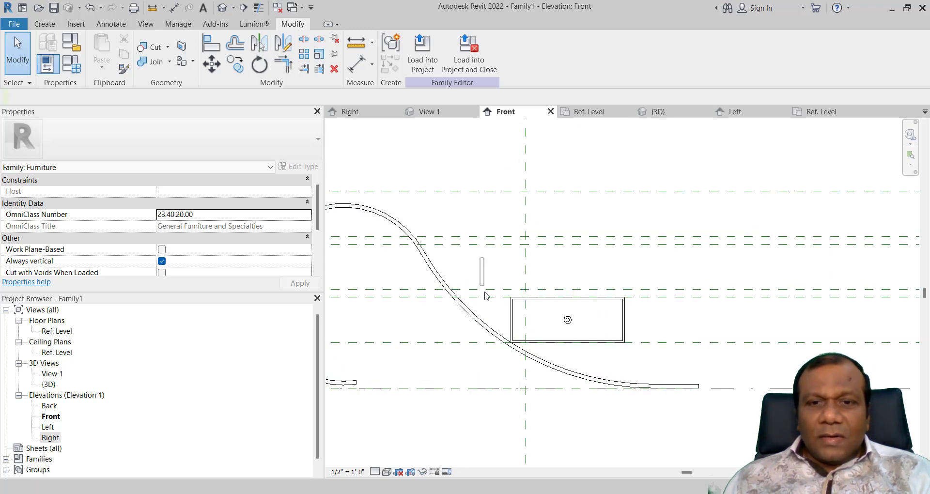
pyautogui.moveTo(510, 346); pyautogui.dragTo(657, 365)
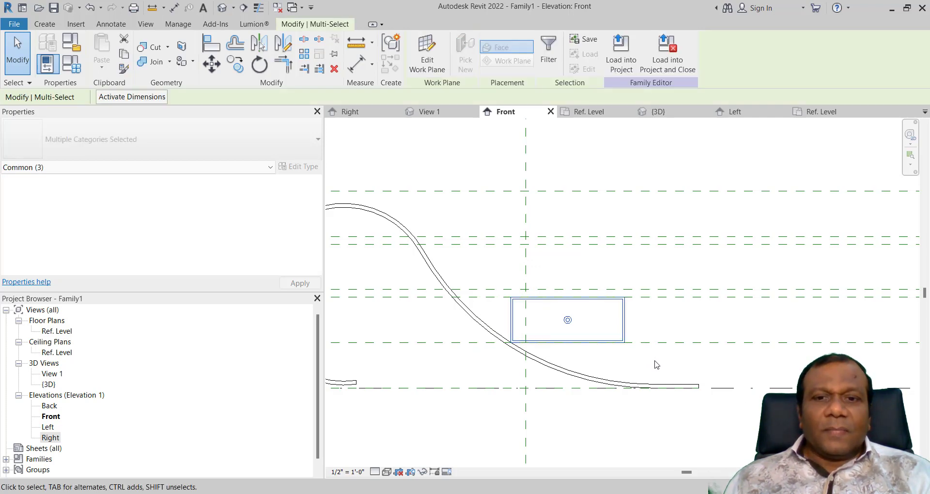
pyautogui.click(235, 64)
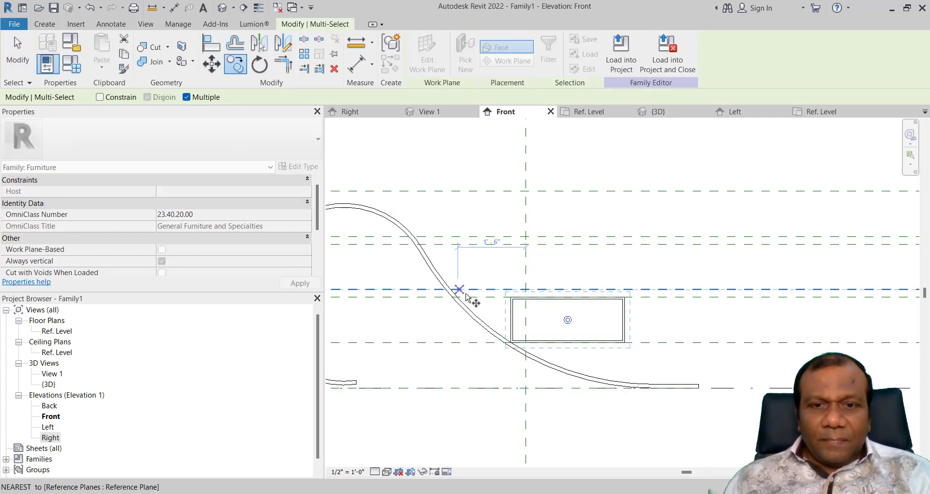
pyautogui.scroll(2, 473, 303)
pyautogui.scroll(1, 516, 357)
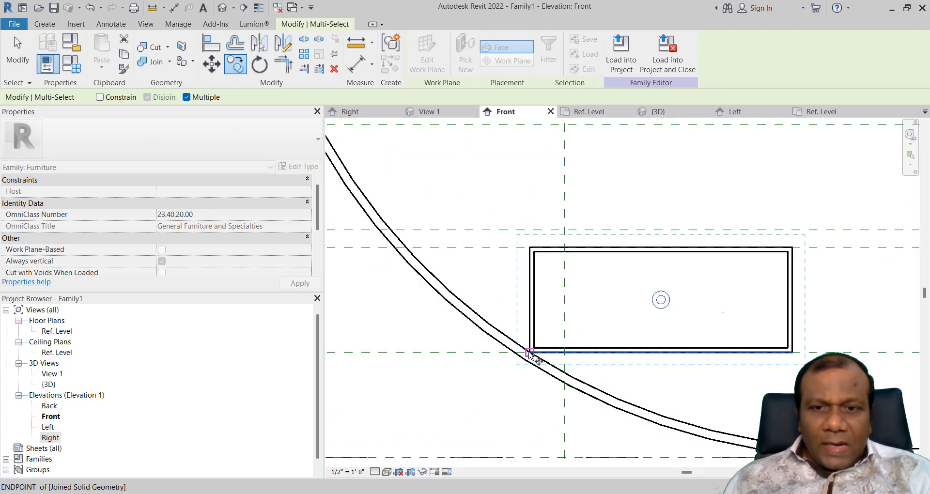
pyautogui.click(530, 352)
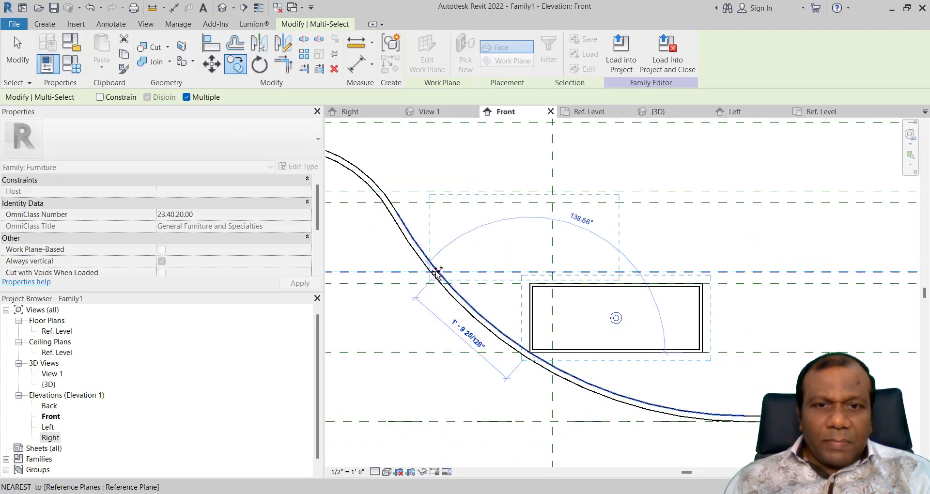
pyautogui.scroll(2, 438, 273)
pyautogui.scroll(2, 438, 273)
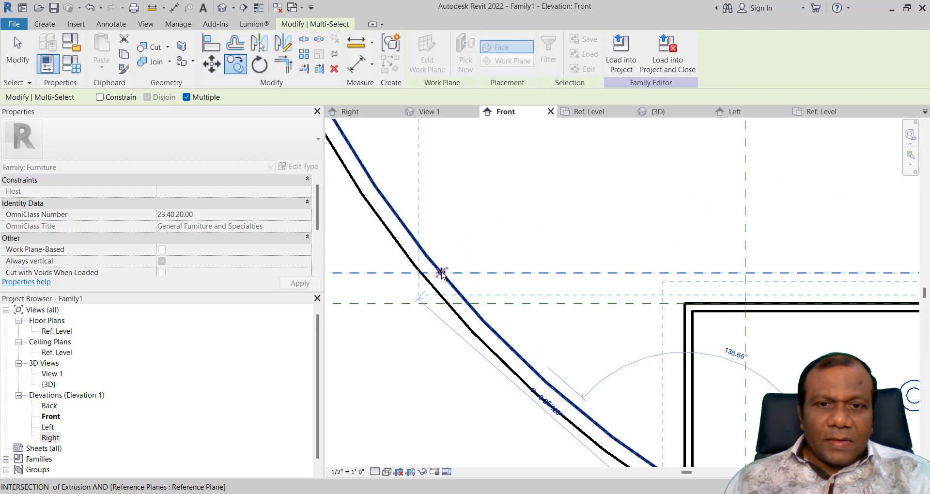
pyautogui.scroll(-5, 495, 344)
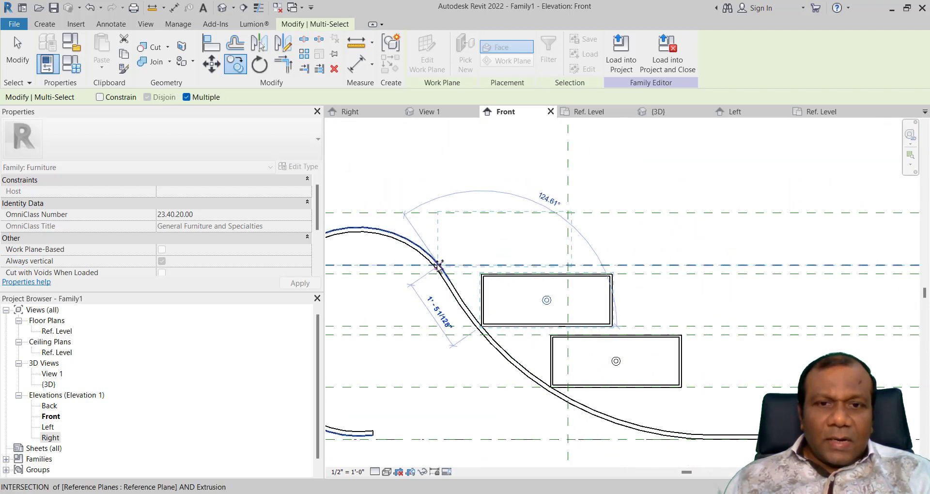
# Step: Place a second copy of the box and knob where the upper box's lower reference plane meets the curve, and finish copying
pyautogui.click(438, 266)
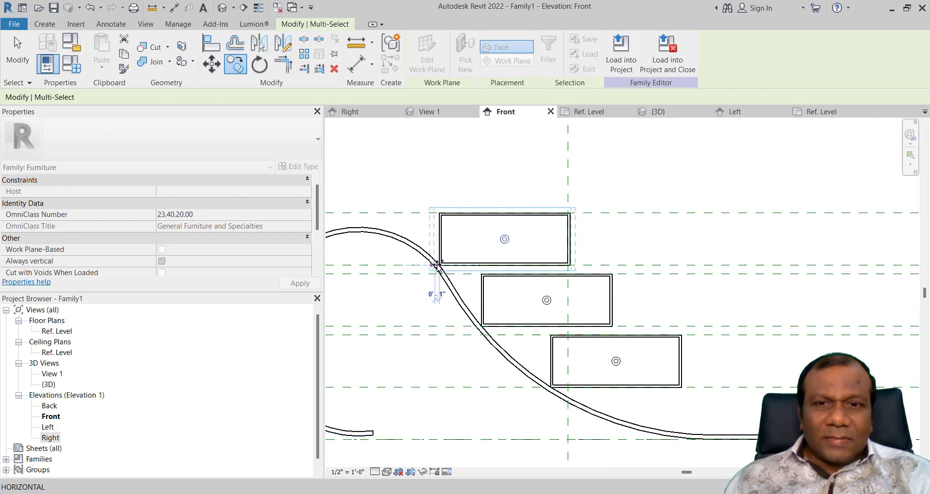
pyautogui.scroll(2, 492, 301)
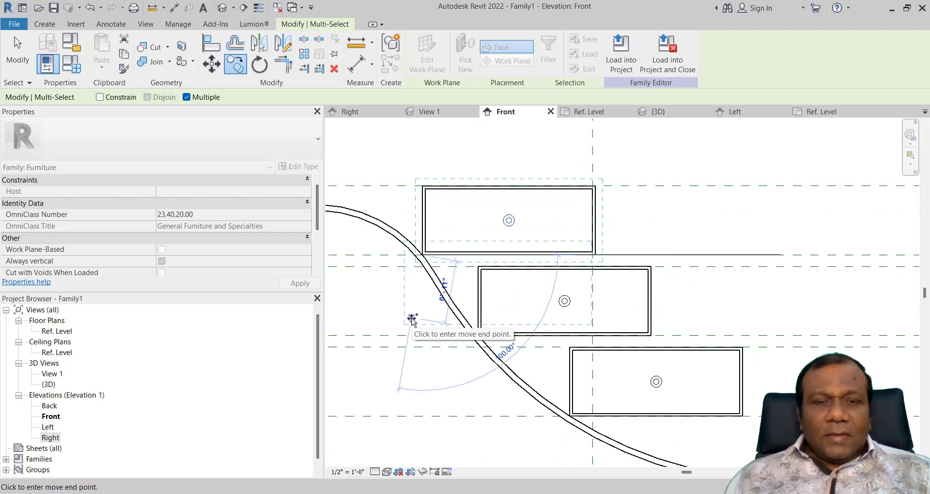
pyautogui.click(412, 320)
pyautogui.scroll(-3, 478, 332)
pyautogui.scroll(2, 391, 295)
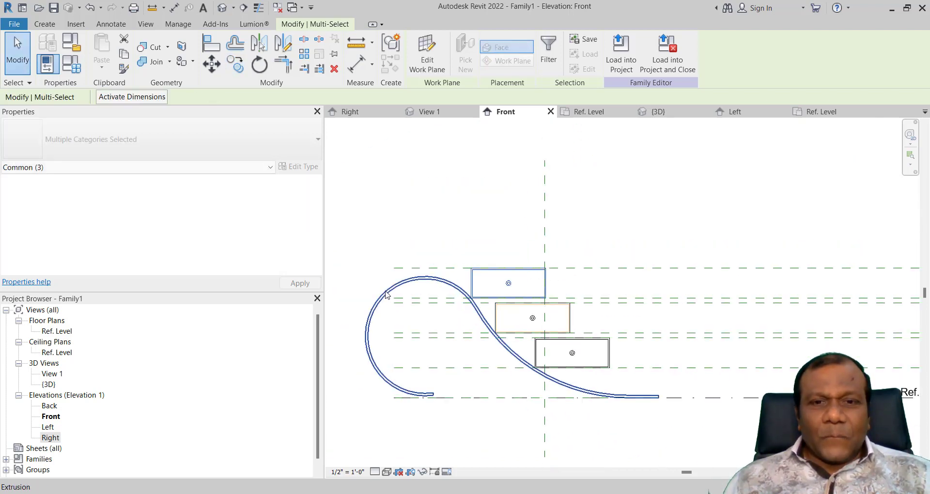
pyautogui.moveTo(460, 309); pyautogui.dragTo(486, 251, button='middle')
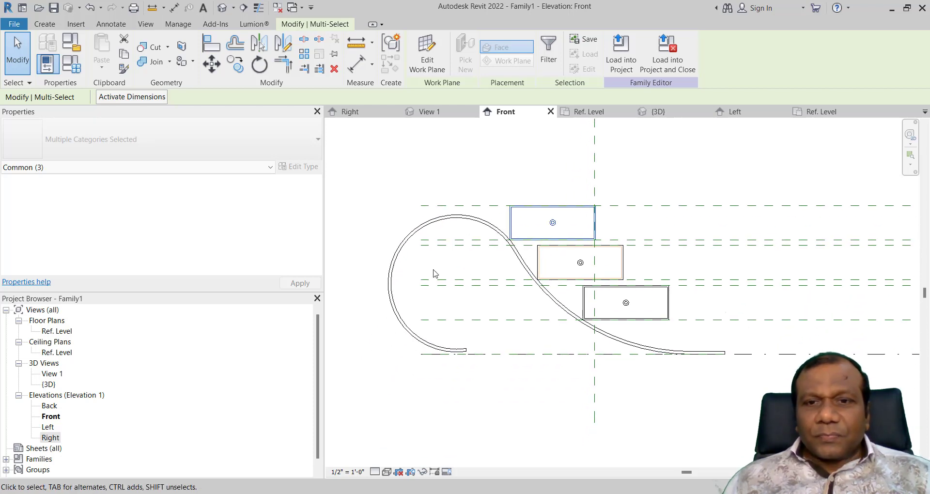
# Step: Start an extrusion in the Front elevation and sketch a 9' line along the topmost reference plane, beginning at the plane's left endpoint
pyautogui.scroll(3, 582, 281)
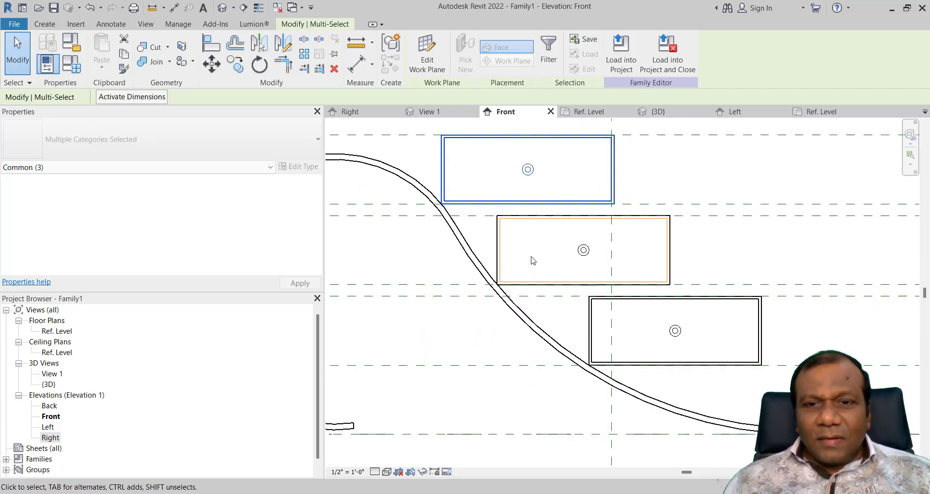
pyautogui.scroll(-2, 528, 261)
pyautogui.moveTo(542, 312); pyautogui.dragTo(577, 331, button='middle')
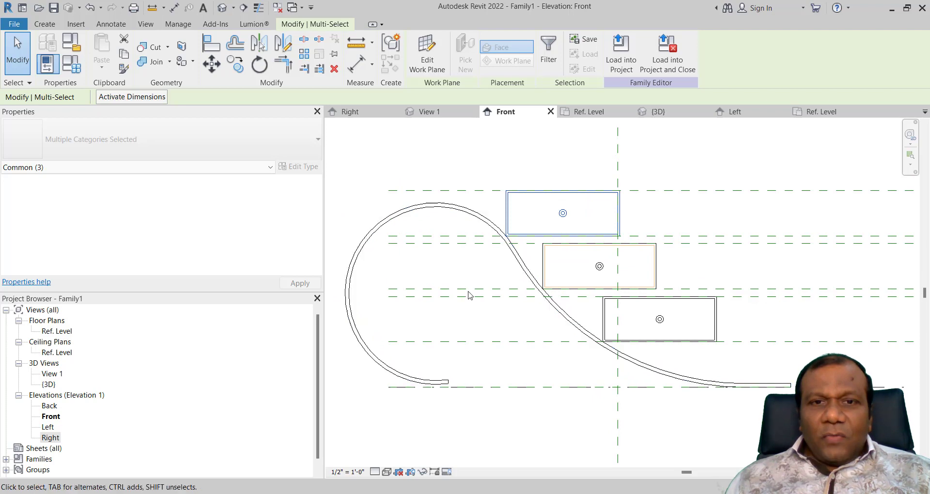
pyautogui.scroll(-3, 468, 291)
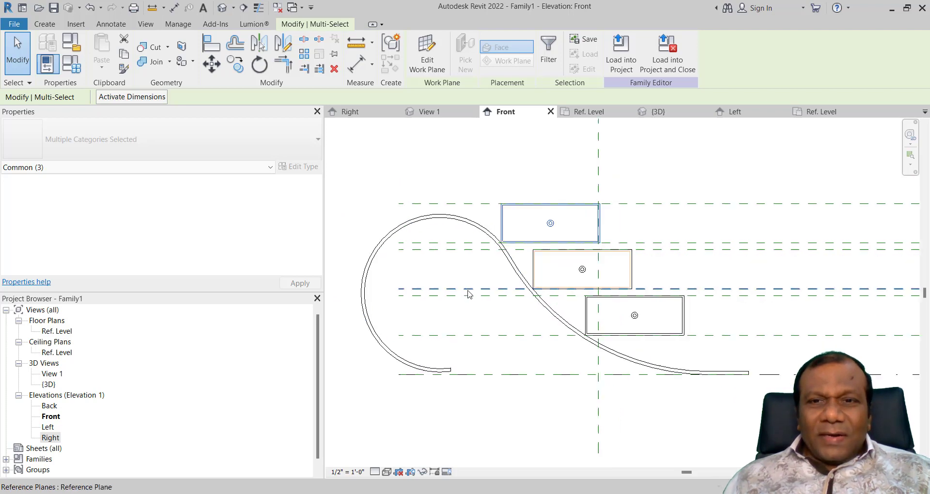
pyautogui.click(45, 24)
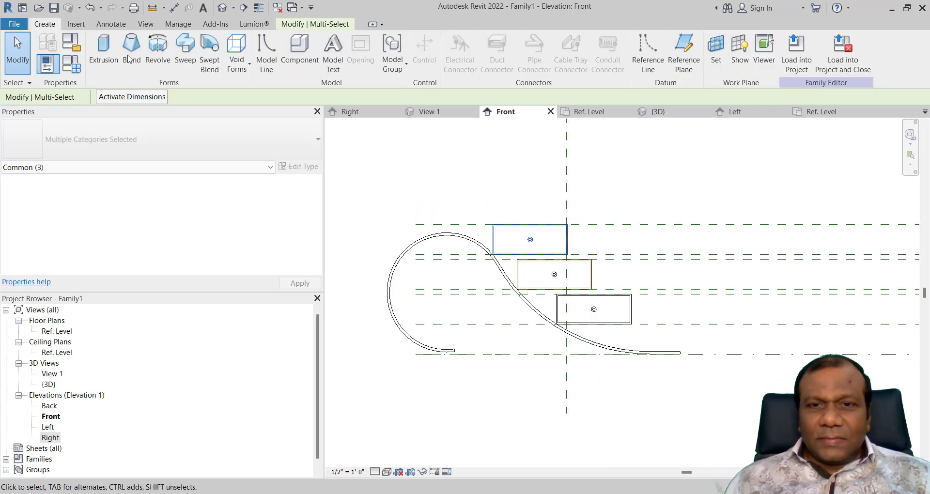
pyautogui.scroll(2, 442, 204)
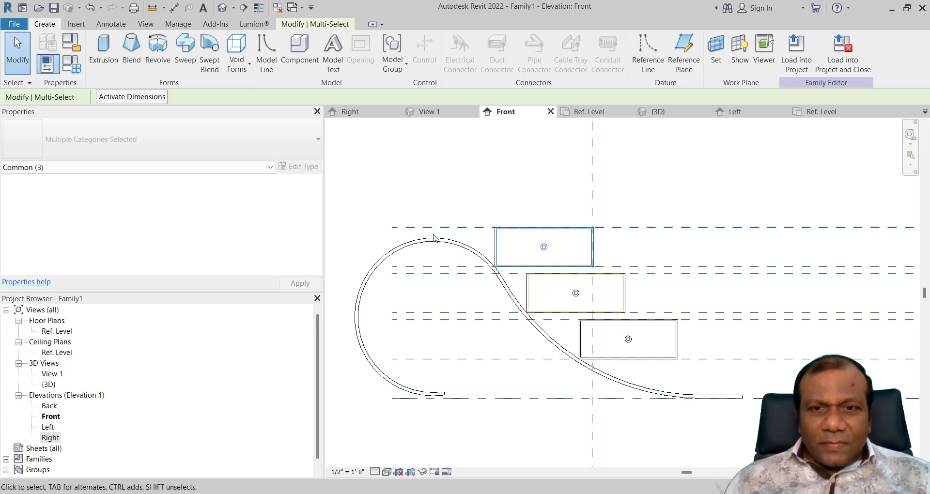
pyautogui.click(104, 52)
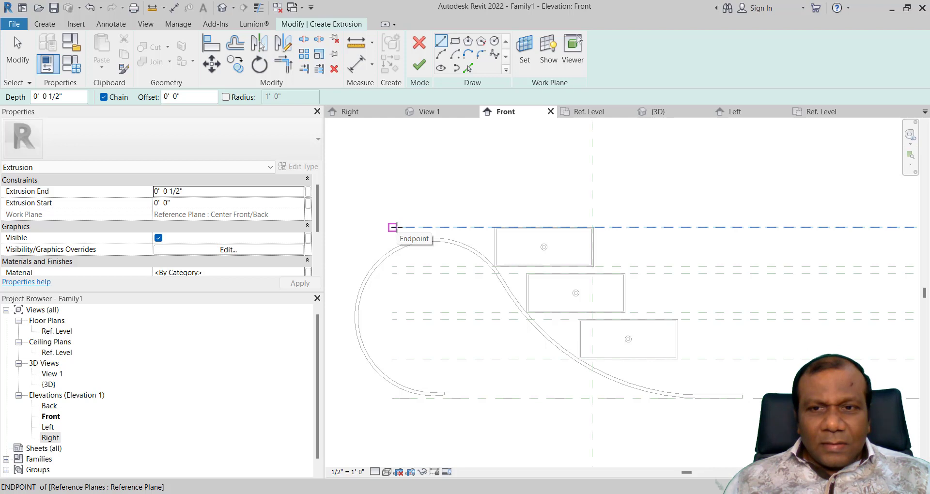
pyautogui.click(393, 226)
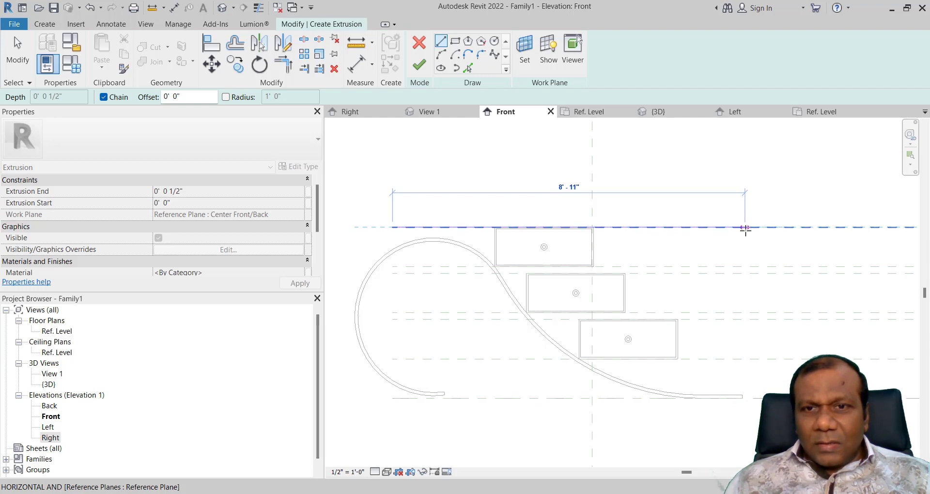
pyautogui.click(748, 227)
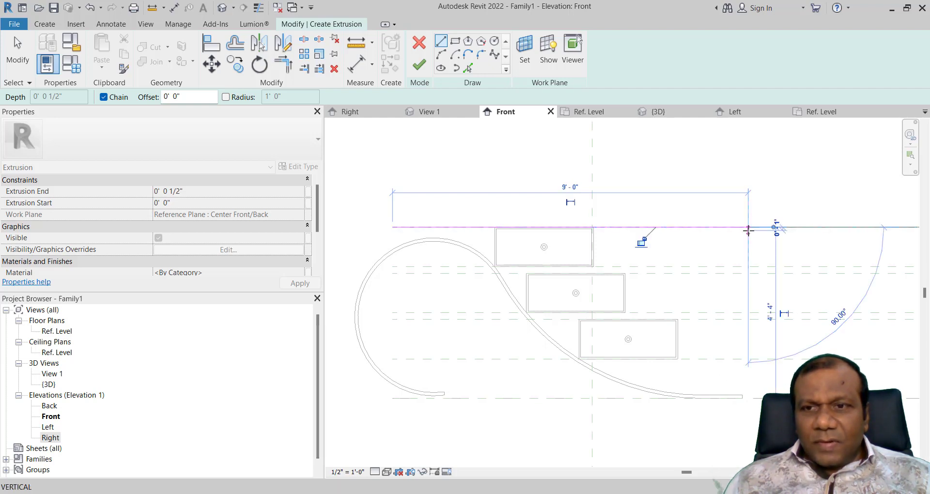
# Step: Close the tabletop profile as a 1" thick rectangle above the 9' line
pyautogui.scroll(3, 749, 220)
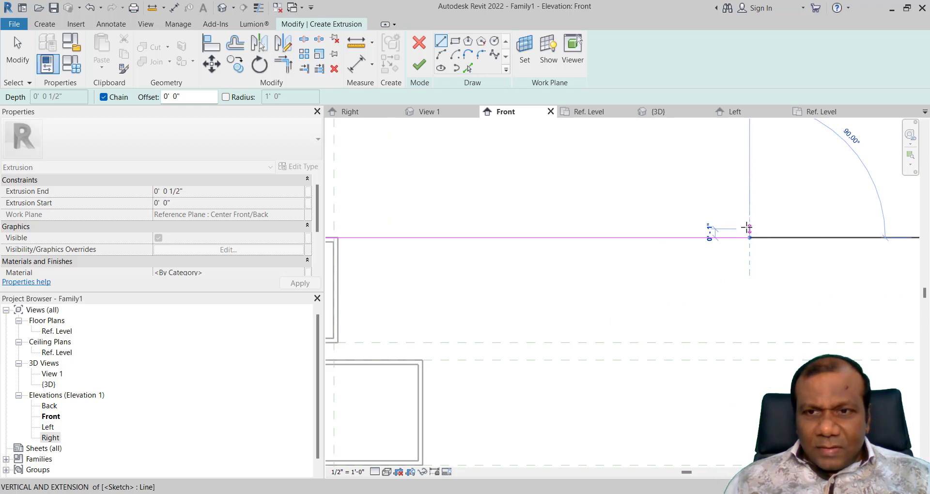
pyautogui.scroll(2, 743, 227)
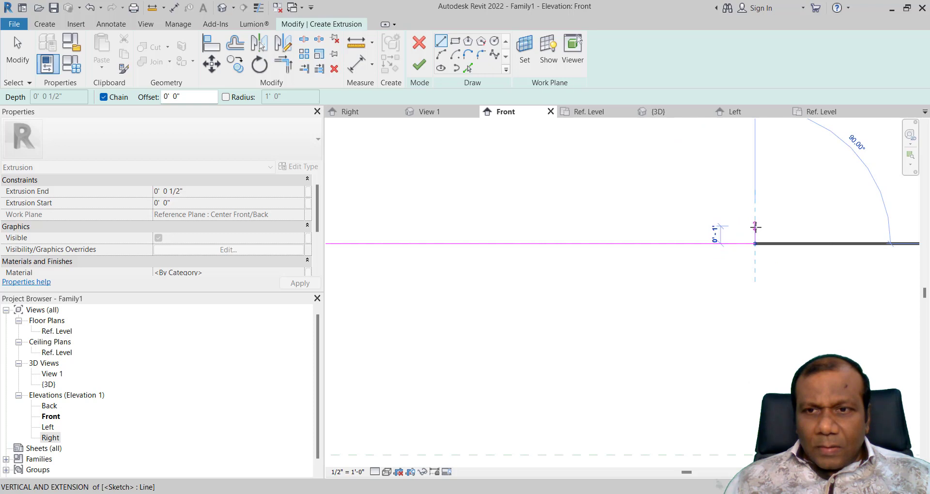
pyautogui.scroll(-4, 687, 232)
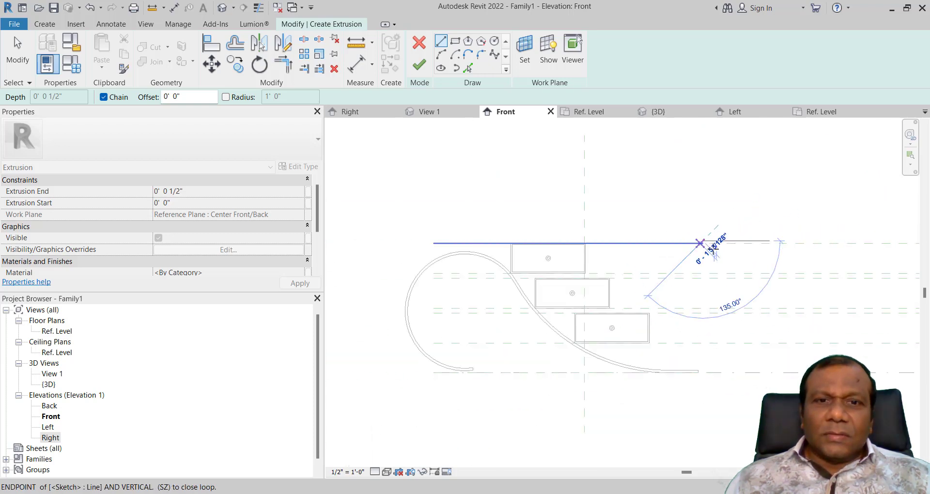
pyautogui.scroll(2, 502, 257)
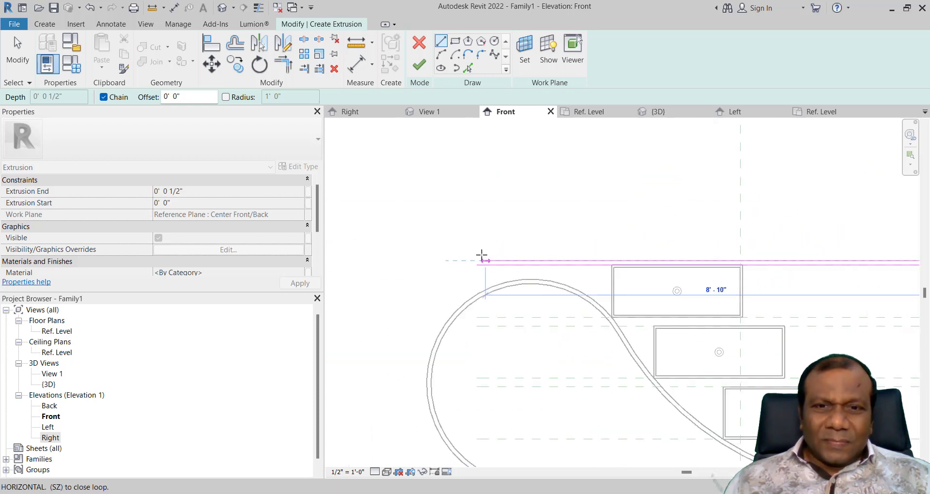
pyautogui.scroll(4, 482, 255)
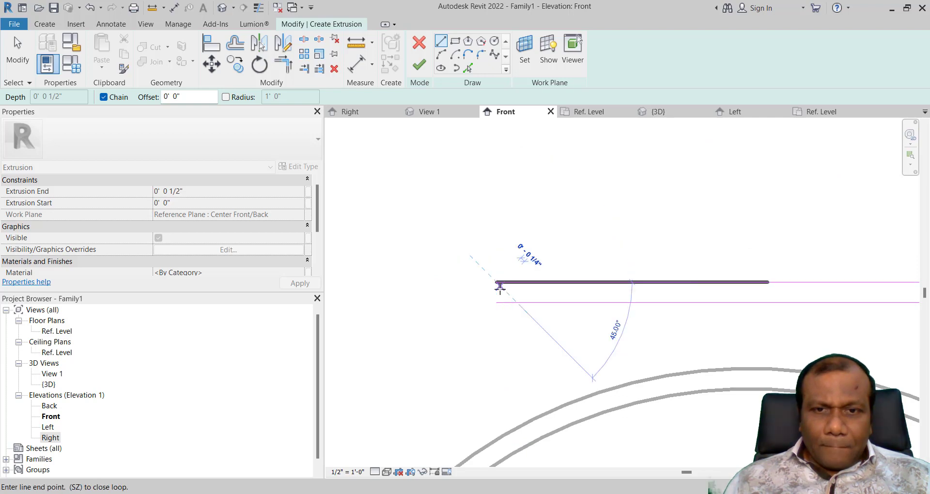
pyautogui.click(497, 302)
pyautogui.scroll(-3, 476, 275)
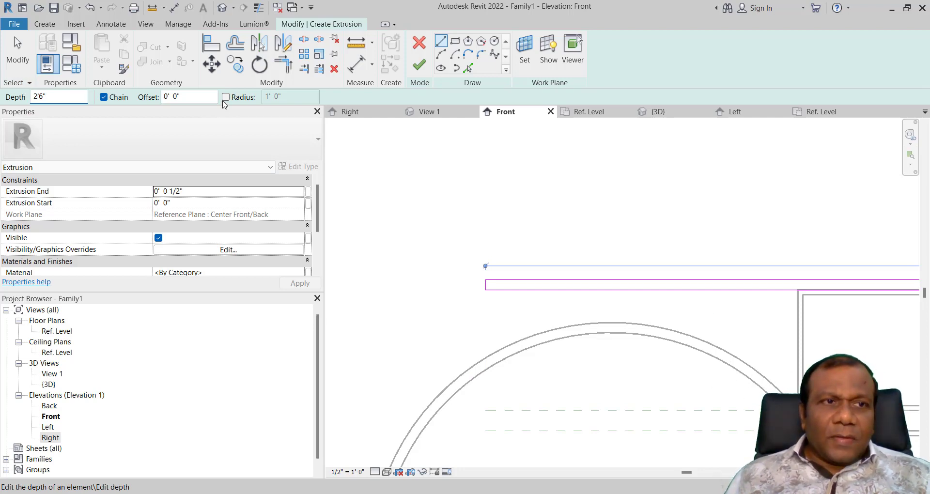
# Step: Set the tabletop extrusion's depth to 2' 6" and finish the sketch
pyautogui.press('Return')
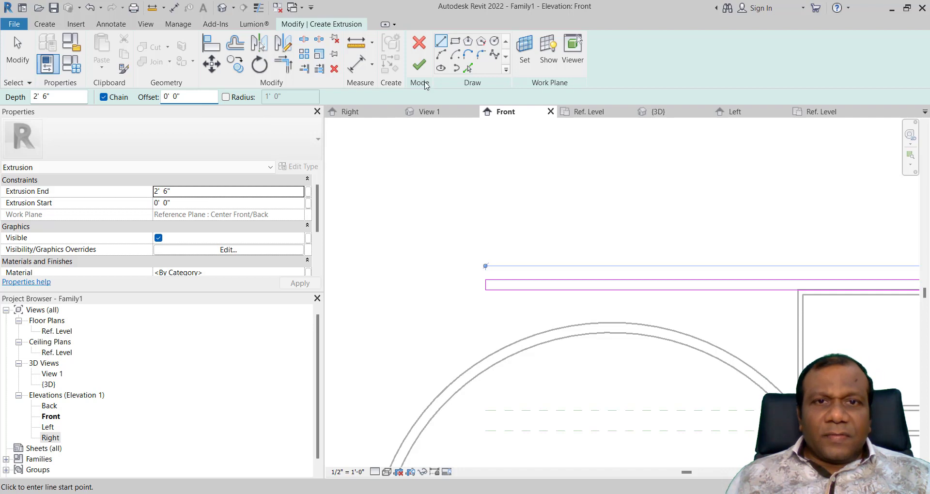
pyautogui.click(420, 65)
pyautogui.scroll(-4, 440, 213)
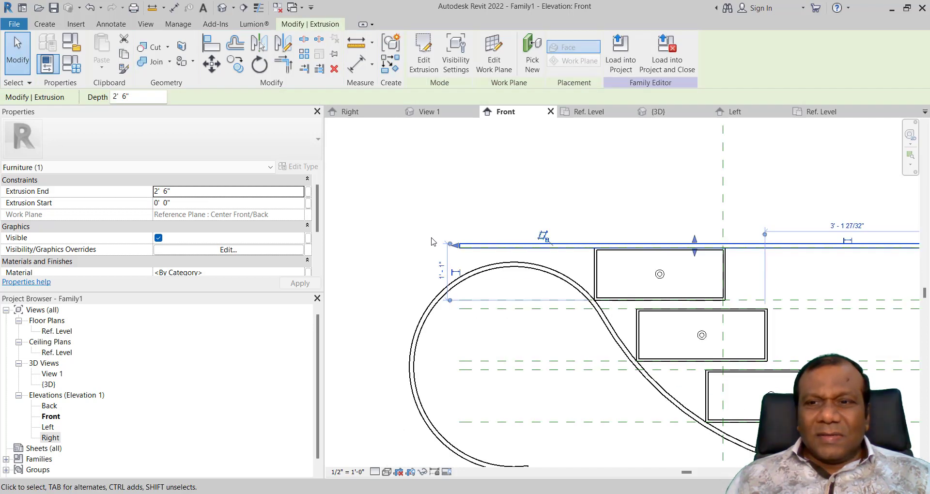
pyautogui.click(550, 415)
# Step: Stretch the tabletop's left end outward toward the curve's outer edge and extend its right end slightly
pyautogui.scroll(3, 484, 256)
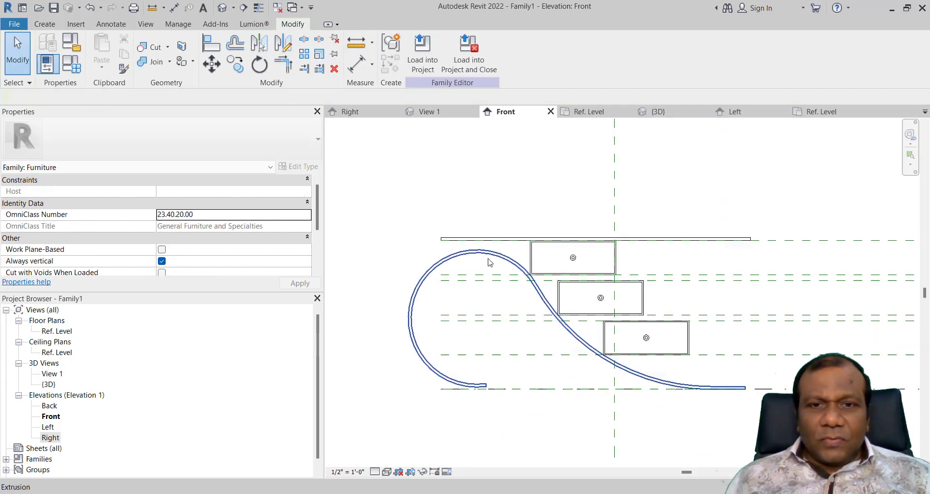
pyautogui.click(471, 248)
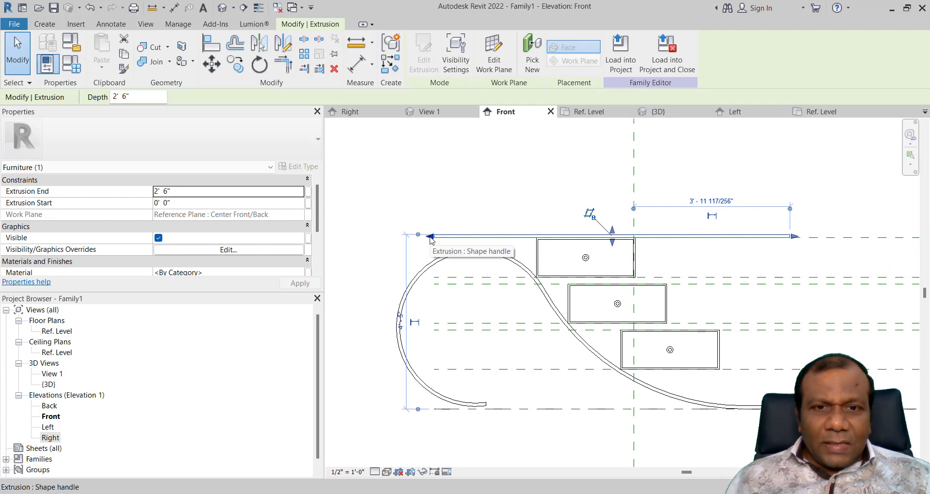
pyautogui.moveTo(427, 239); pyautogui.dragTo(406, 238)
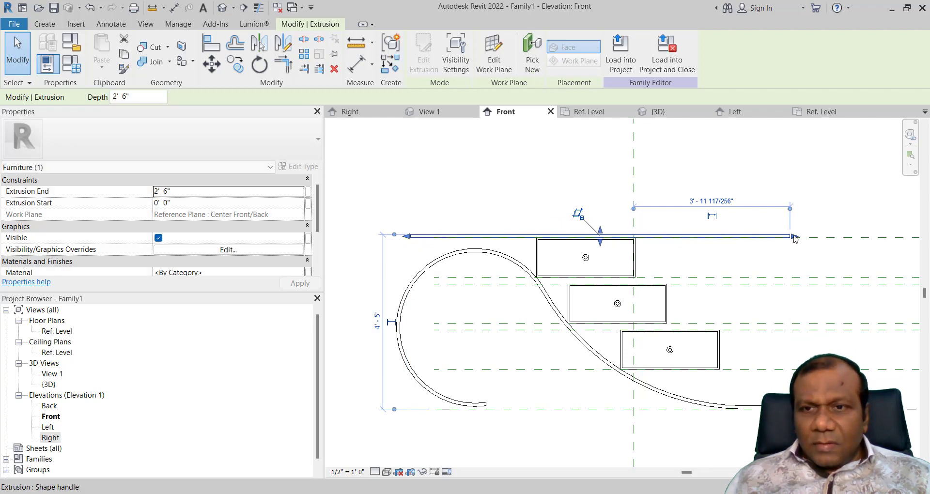
pyautogui.moveTo(795, 238); pyautogui.dragTo(795, 236)
pyautogui.click(831, 202)
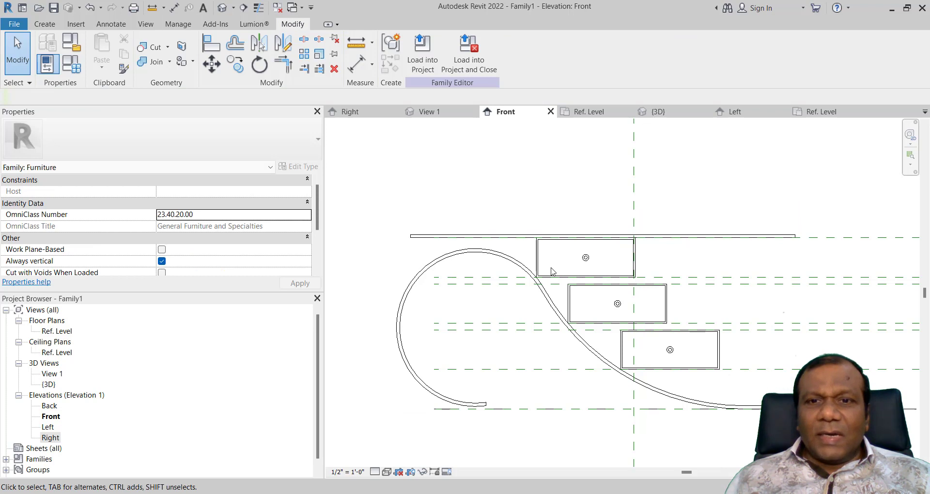
# Step: Check the tabletop over the boxes and curve in the 3D view, and return to the Front elevation
pyautogui.click(659, 113)
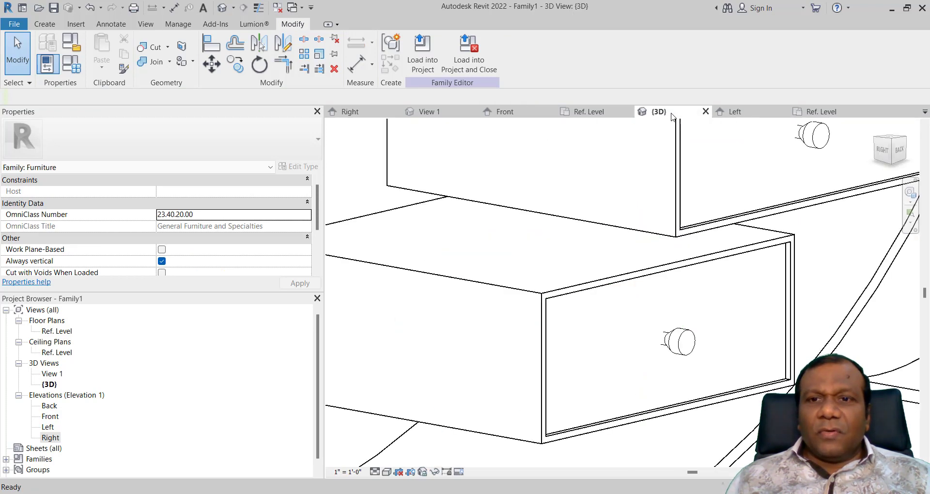
pyautogui.scroll(-5, 518, 322)
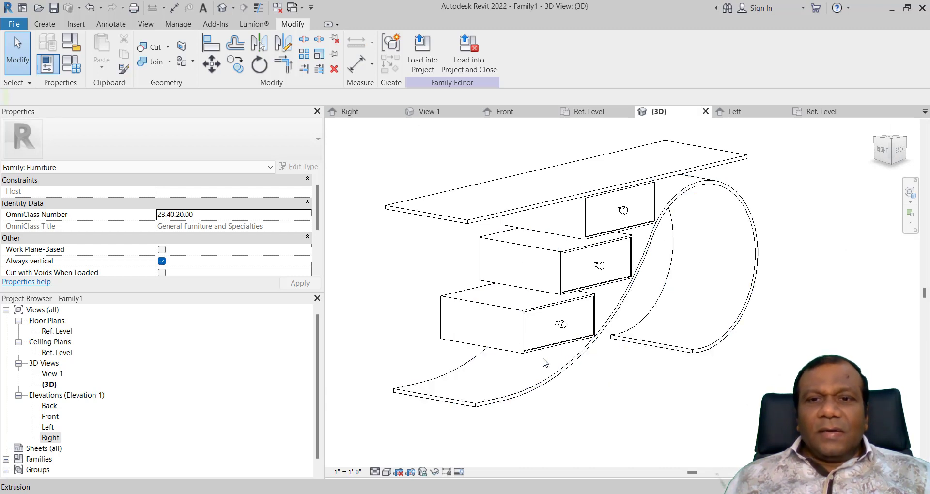
pyautogui.click(512, 114)
pyautogui.scroll(-2, 514, 298)
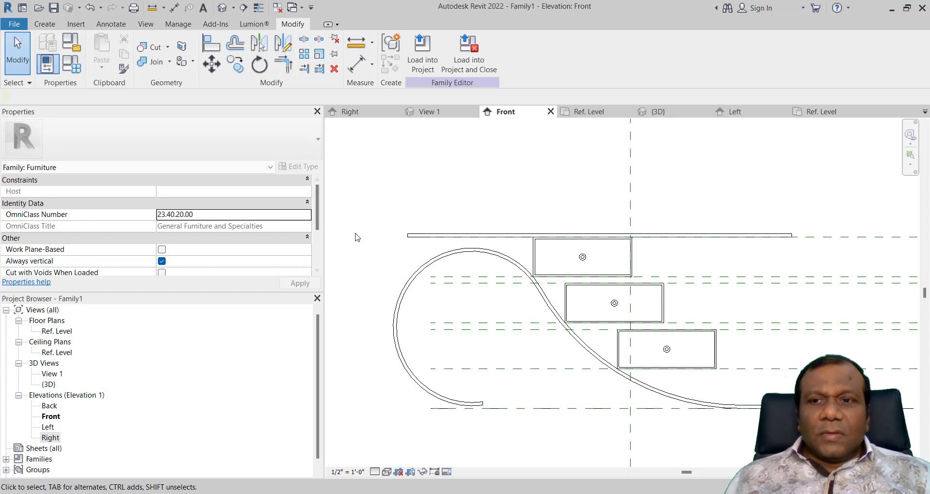
# Step: Start a Revolve and sketch a vertical boundary line from the curve's flat foot up to the underside of the tabletop
pyautogui.click(43, 24)
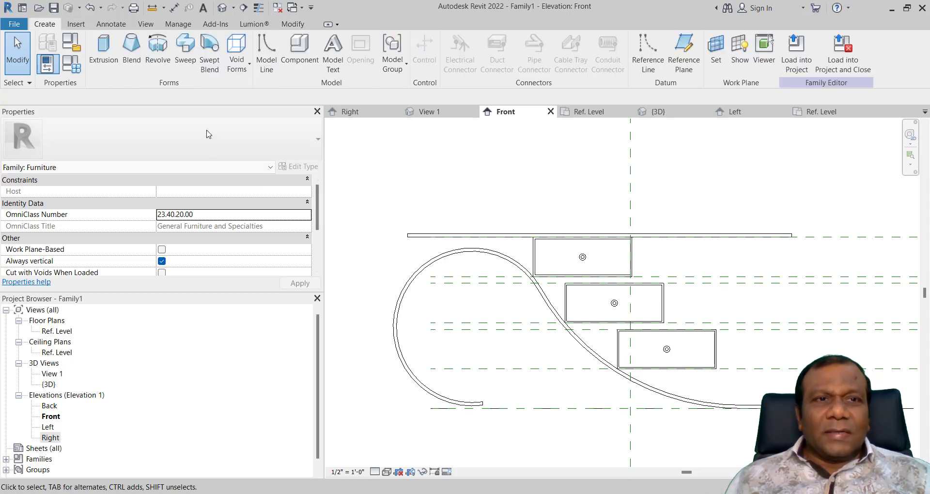
pyautogui.click(157, 51)
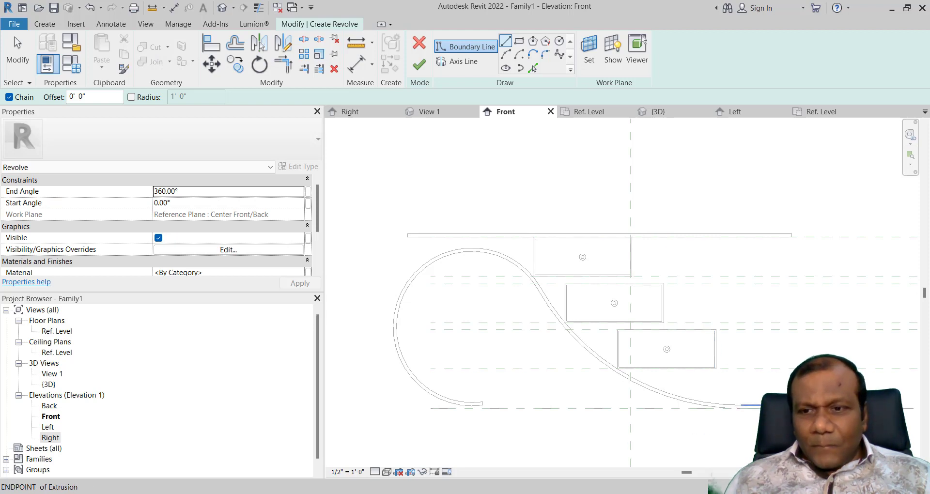
pyautogui.scroll(2, 758, 406)
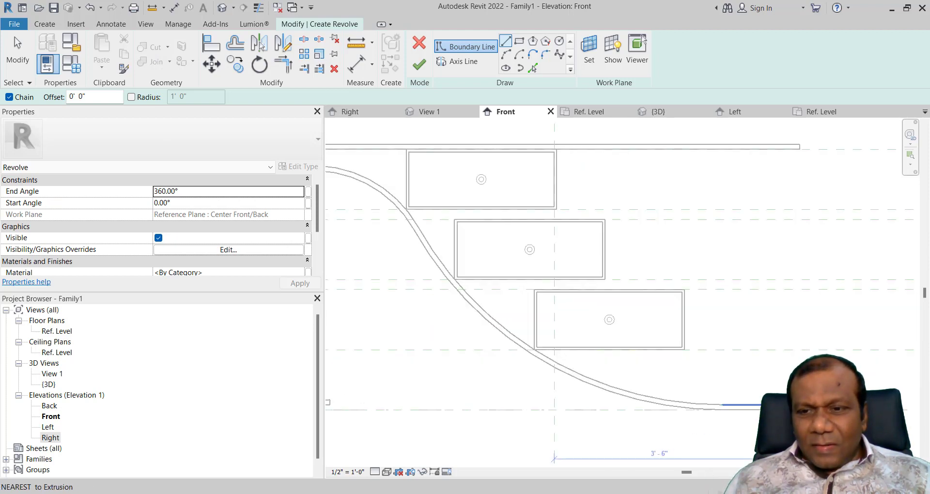
pyautogui.click(753, 405)
pyautogui.scroll(-2, 751, 382)
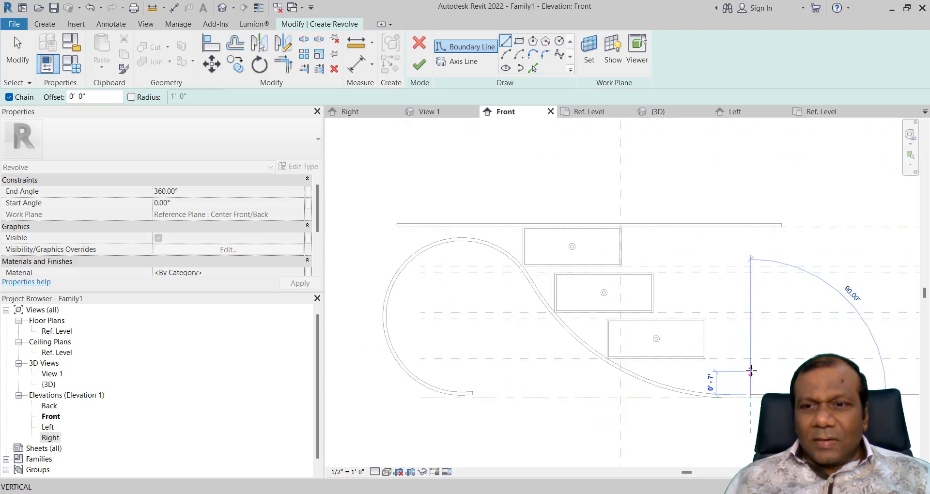
pyautogui.scroll(2, 751, 371)
pyautogui.scroll(-2, 755, 374)
pyautogui.scroll(3, 751, 216)
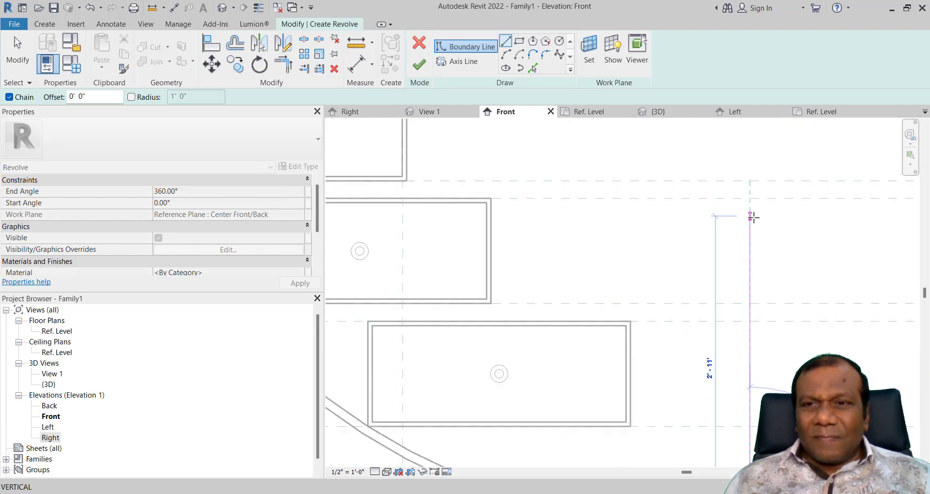
pyautogui.scroll(-2, 752, 218)
pyautogui.scroll(4, 747, 242)
pyautogui.scroll(-3, 749, 249)
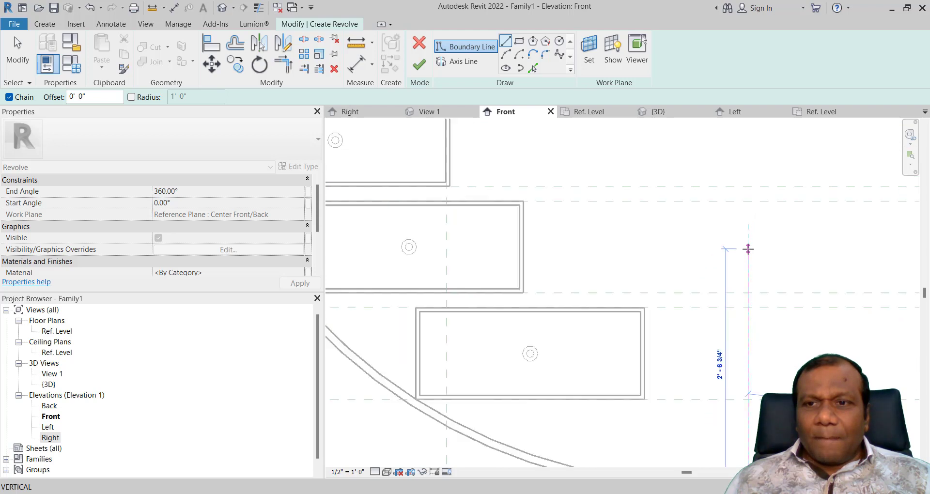
pyautogui.scroll(-1, 748, 249)
pyautogui.scroll(-3, 749, 205)
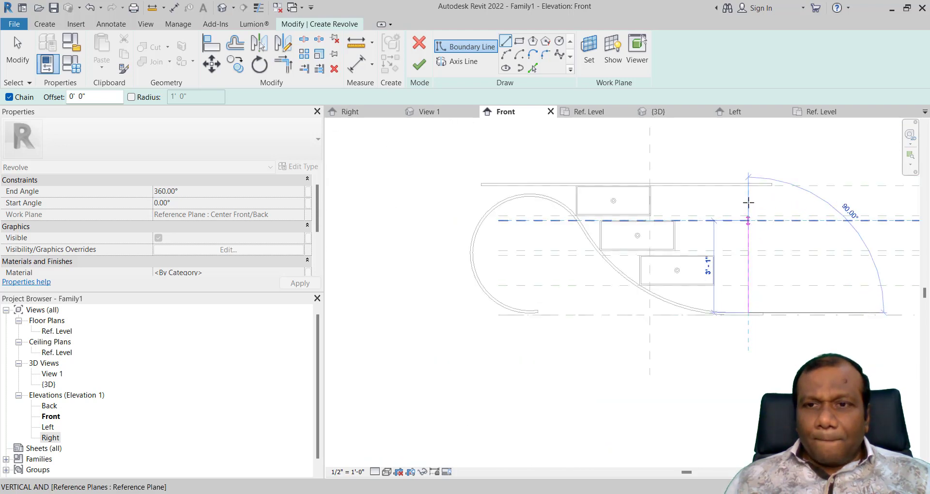
pyautogui.scroll(5, 745, 186)
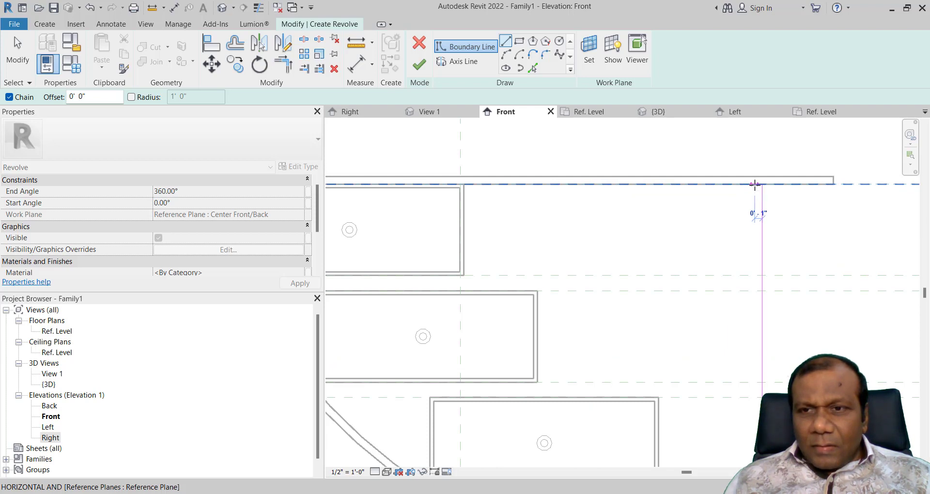
# Step: Close the leg's boundary as a 1" wide vertical rectangle between the tabletop's underside and the curve's flat foot
pyautogui.click(755, 184)
pyautogui.scroll(-3, 749, 207)
pyautogui.scroll(4, 751, 383)
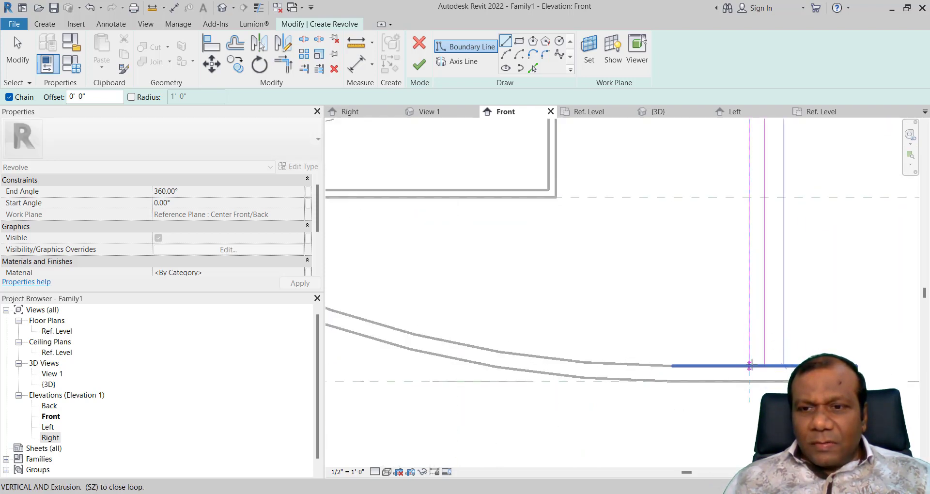
pyautogui.click(750, 365)
pyautogui.scroll(2, 752, 366)
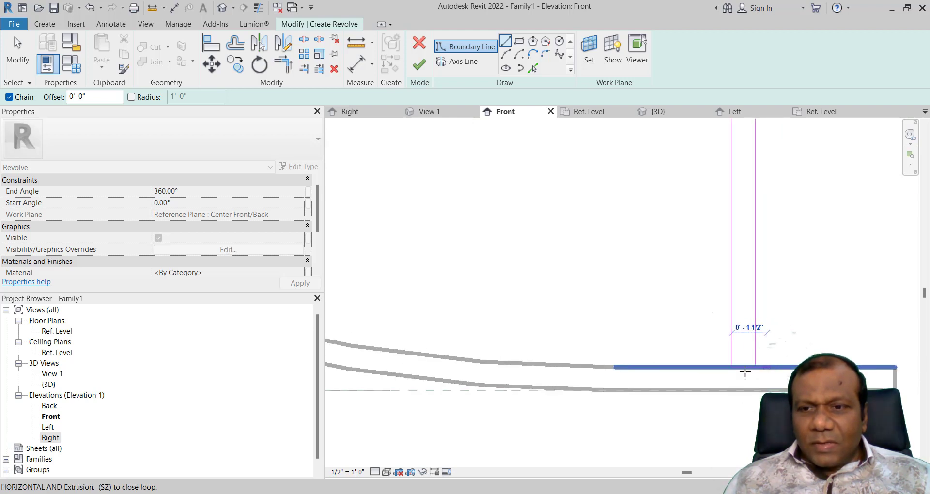
pyautogui.press('Escape')
pyautogui.scroll(-5, 751, 378)
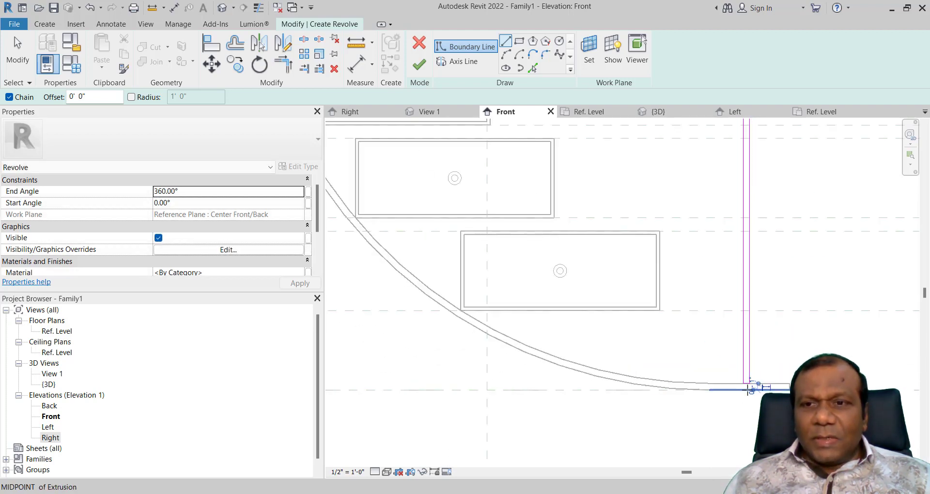
# Step: Draw the revolve axis down the rectangle's left edge from the tabletop's underside to the curve's foot, and finish the leg
pyautogui.click(472, 62)
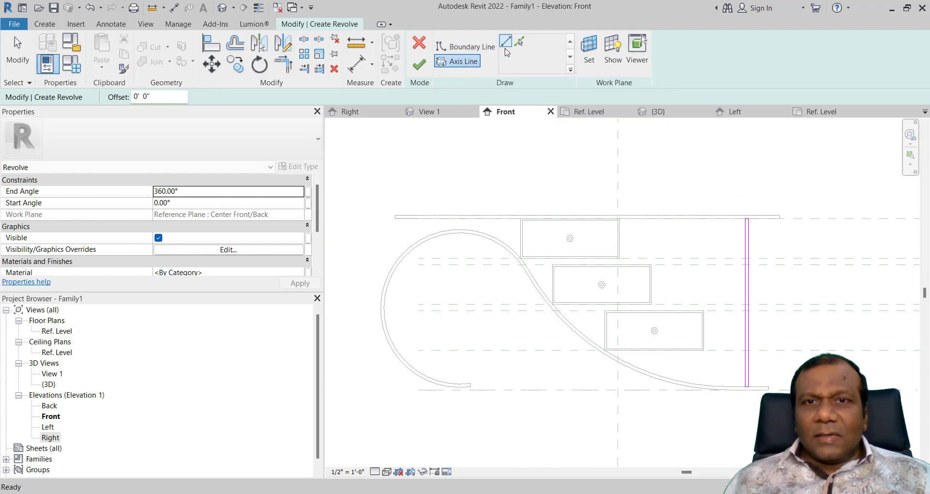
pyautogui.scroll(3, 740, 241)
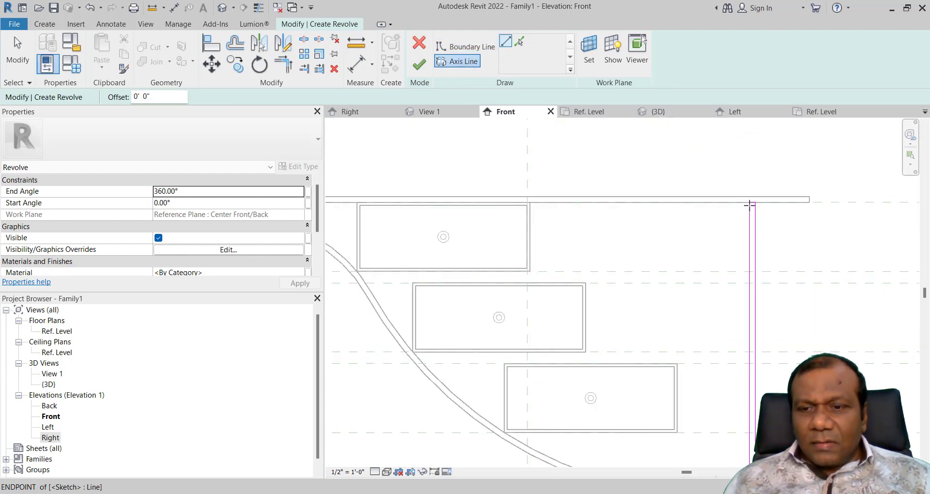
pyautogui.click(750, 206)
pyautogui.scroll(-2, 727, 386)
pyautogui.scroll(3, 737, 401)
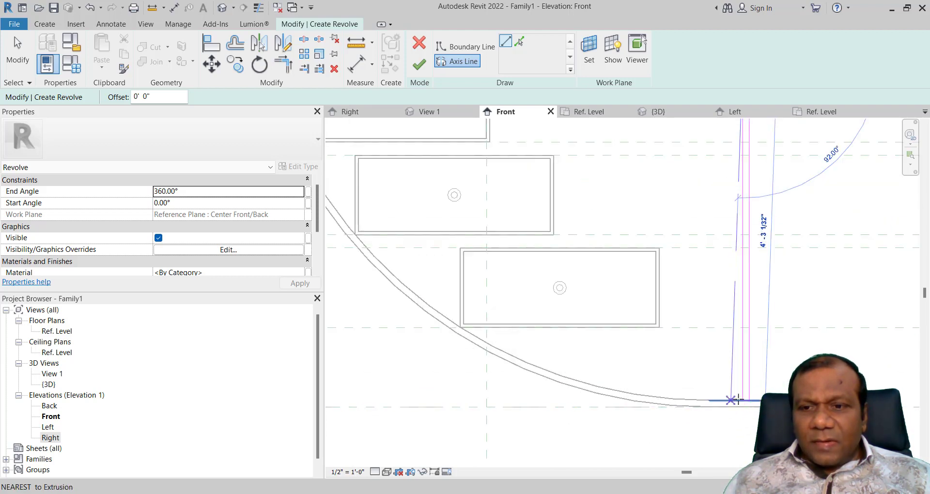
pyautogui.click(743, 400)
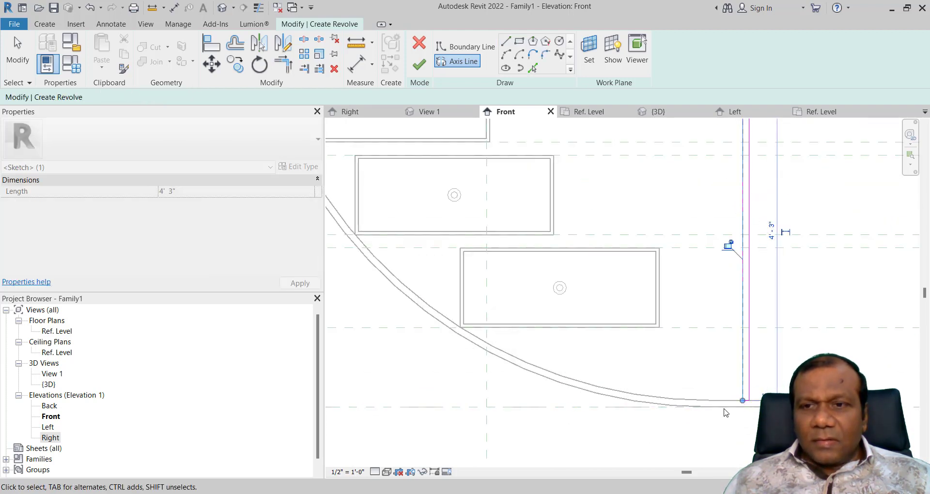
pyautogui.click(419, 65)
pyautogui.scroll(-3, 725, 249)
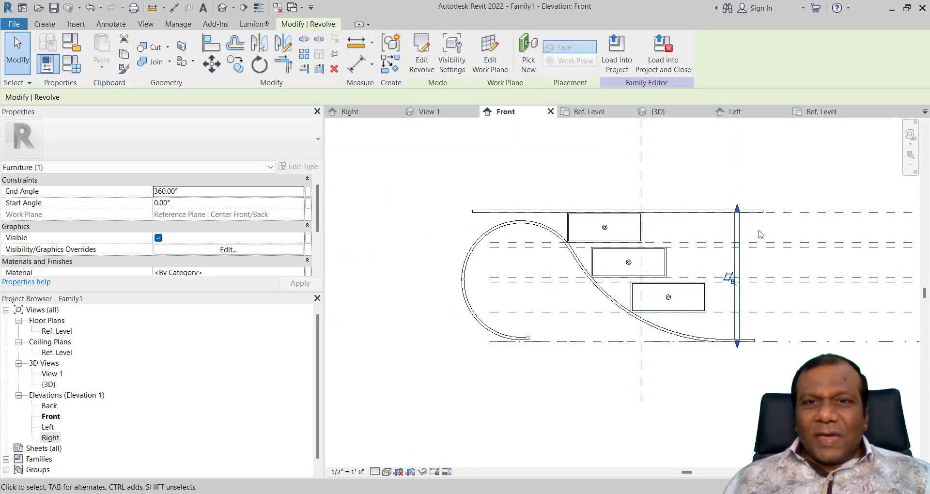
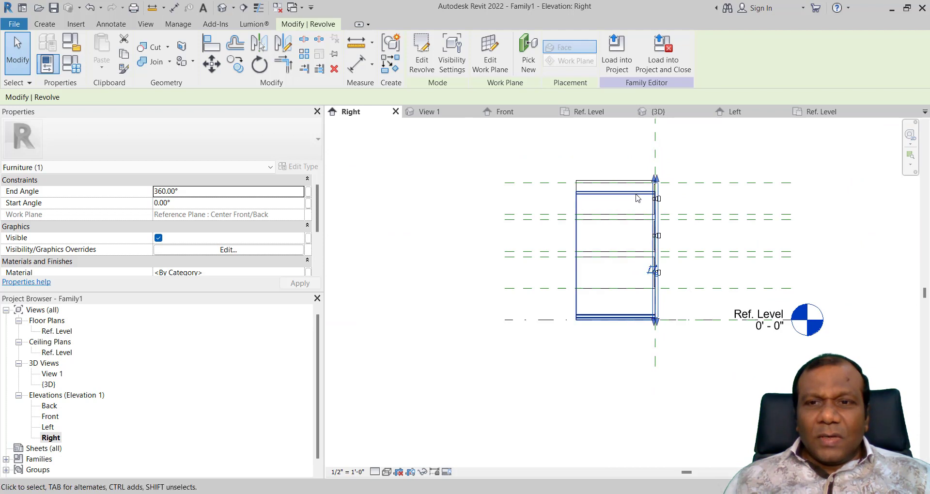
# Step: Check the leg's position at the desk's front edge in the Right elevation, and open the Left elevation at its upper end
pyautogui.scroll(4, 668, 196)
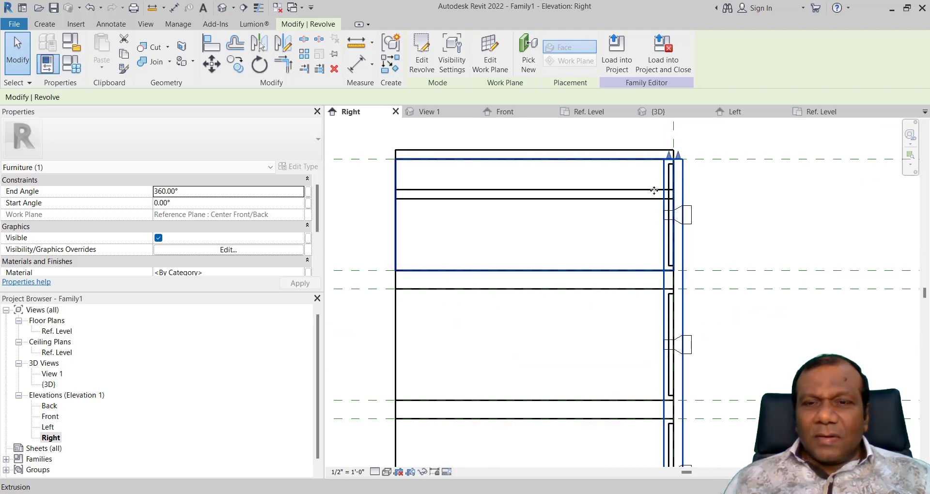
pyautogui.doubleClick(48, 428)
pyautogui.scroll(-3, 545, 286)
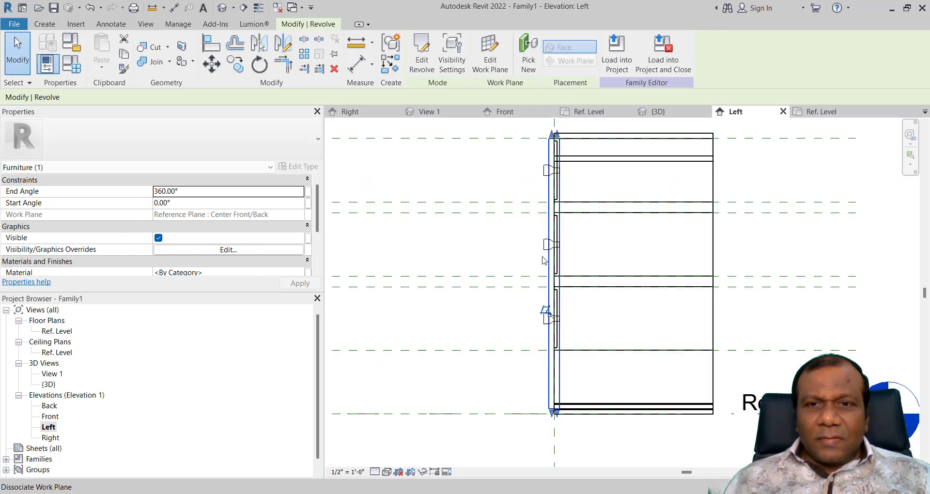
pyautogui.scroll(3, 550, 155)
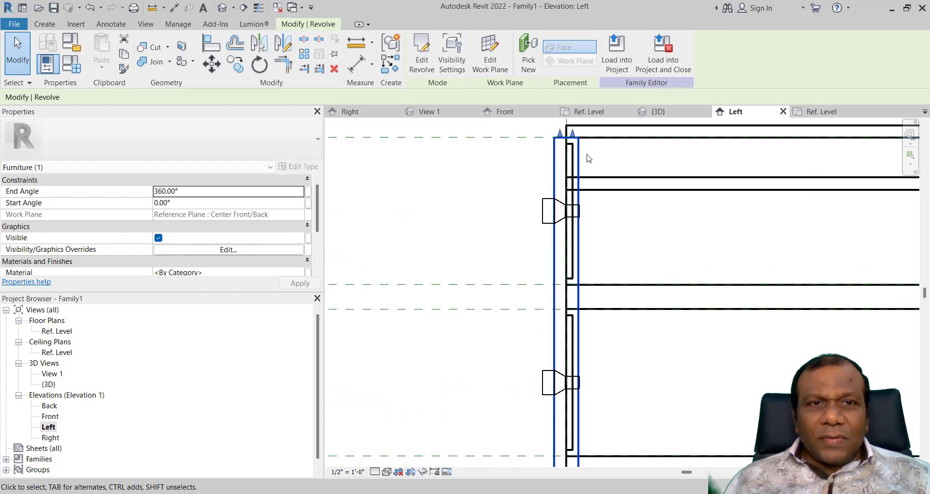
pyautogui.scroll(2, 568, 146)
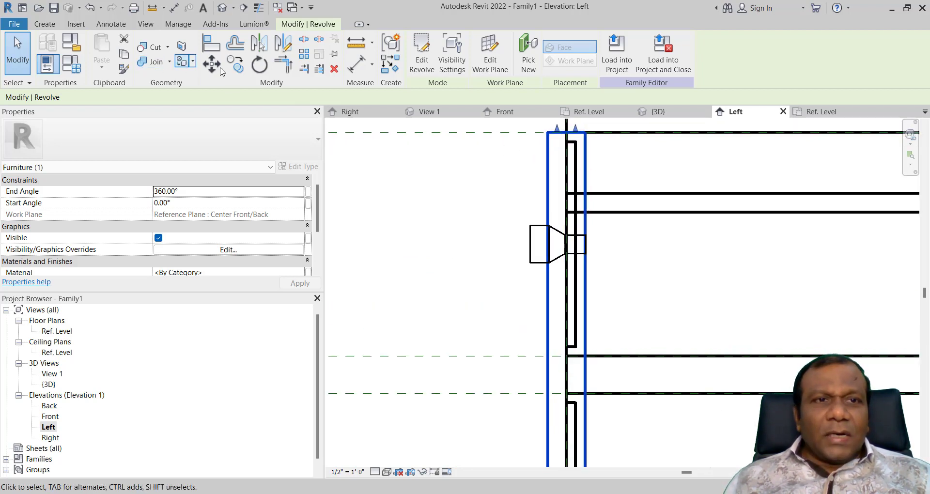
pyautogui.press('m')
pyautogui.press('v')
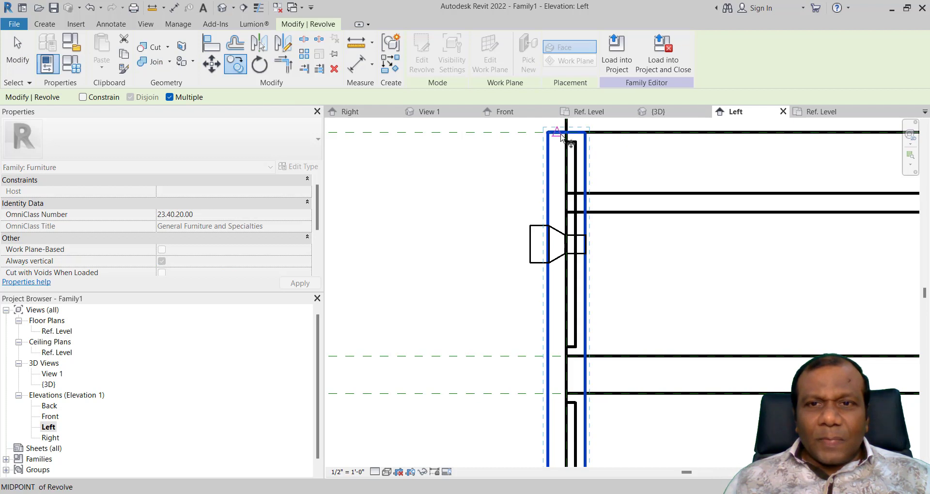
pyautogui.press('Escape')
pyautogui.click(565, 179)
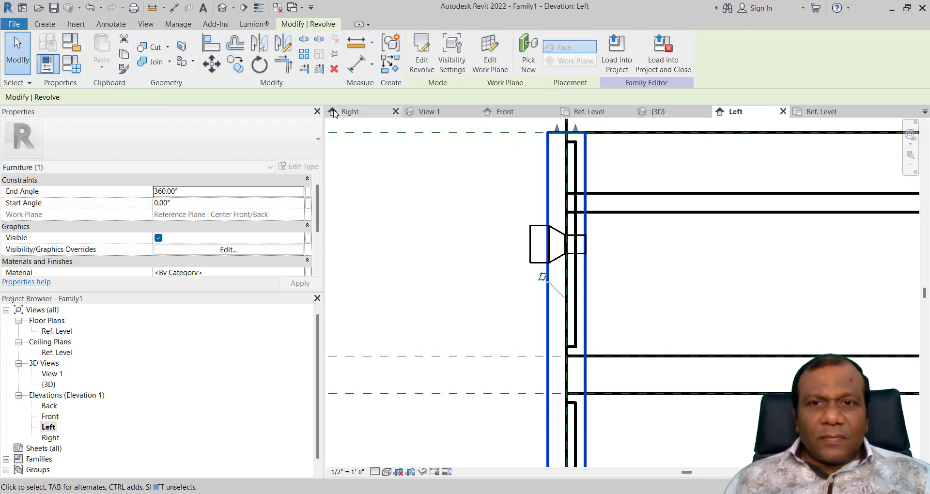
# Step: Move the leg back until it is flush with the desk's front edge, and shift it a further 1 1/2" inward
pyautogui.click(217, 68)
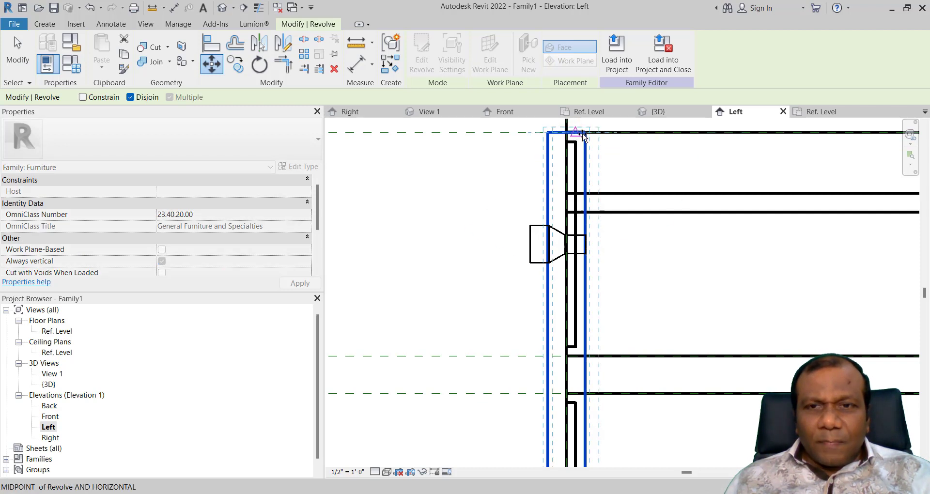
pyautogui.press('Escape')
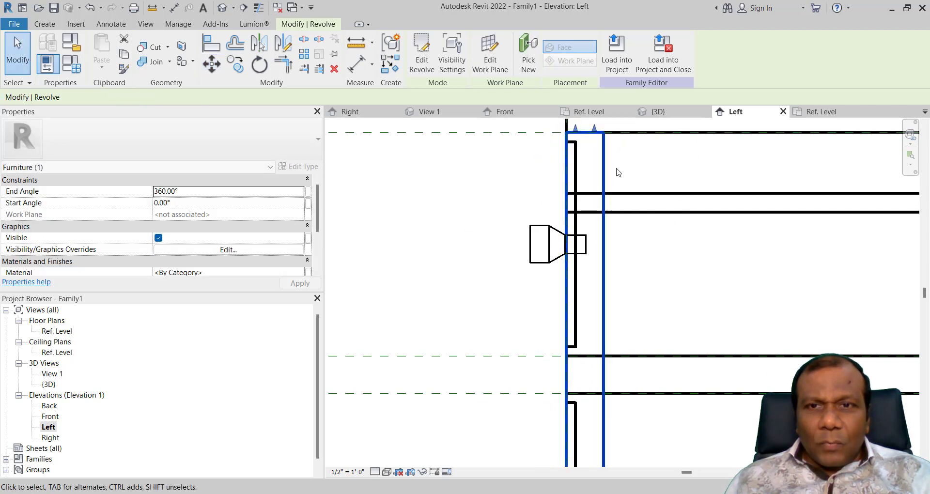
pyautogui.scroll(-4, 600, 153)
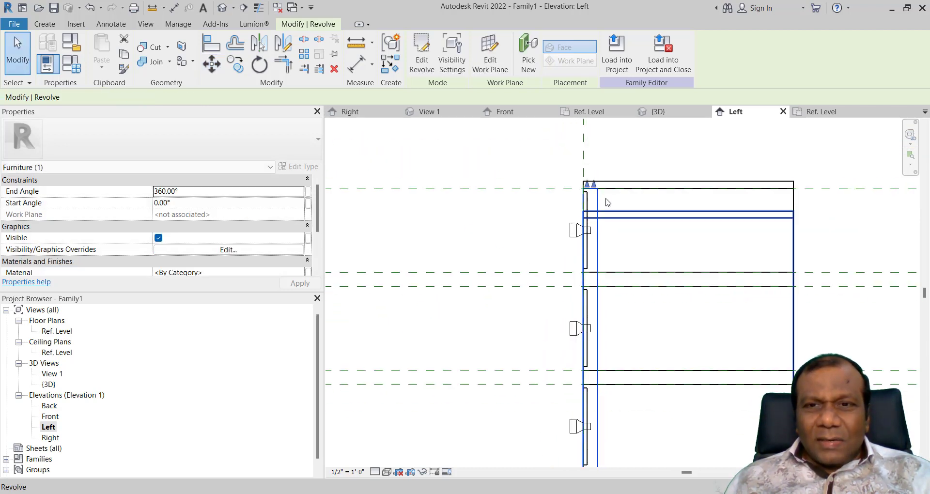
pyautogui.click(220, 70)
pyautogui.scroll(3, 588, 191)
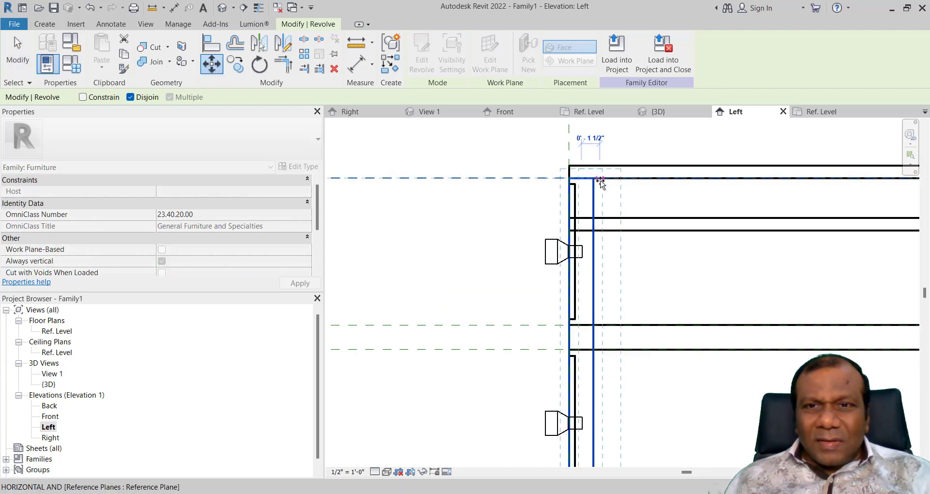
pyautogui.click(602, 181)
pyautogui.scroll(-2, 664, 253)
pyautogui.moveTo(665, 253); pyautogui.dragTo(537, 263, button='middle')
pyautogui.press('Escape')
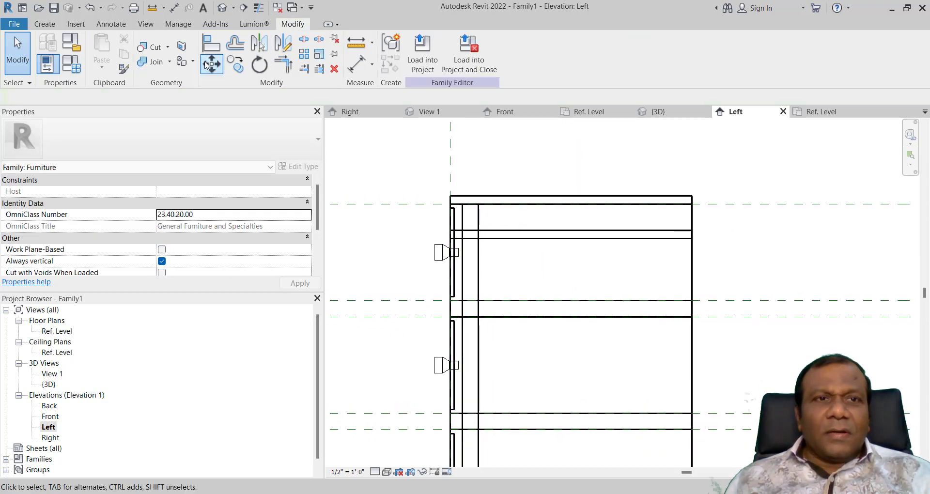
# Step: Mirror a copy of the leg to the desk's rear about a vertical axis drawn through the tabletop's midpoint
pyautogui.click(283, 46)
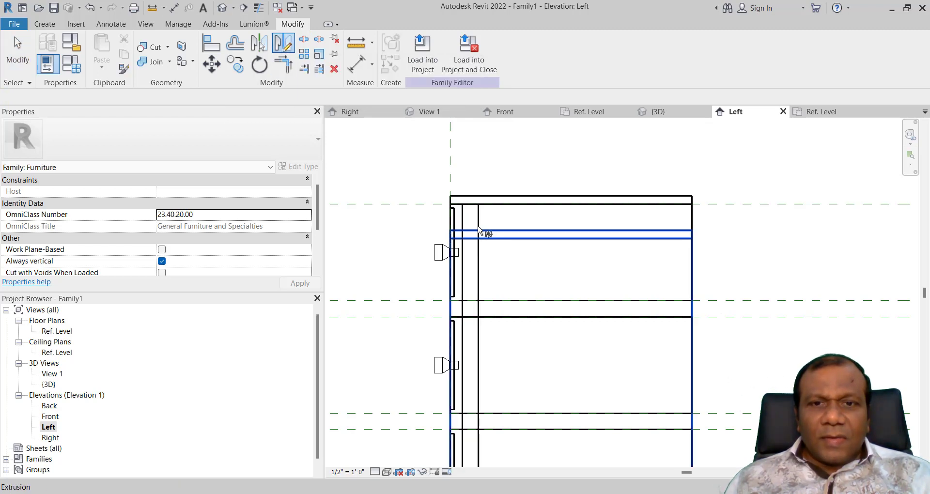
pyautogui.press('Escape')
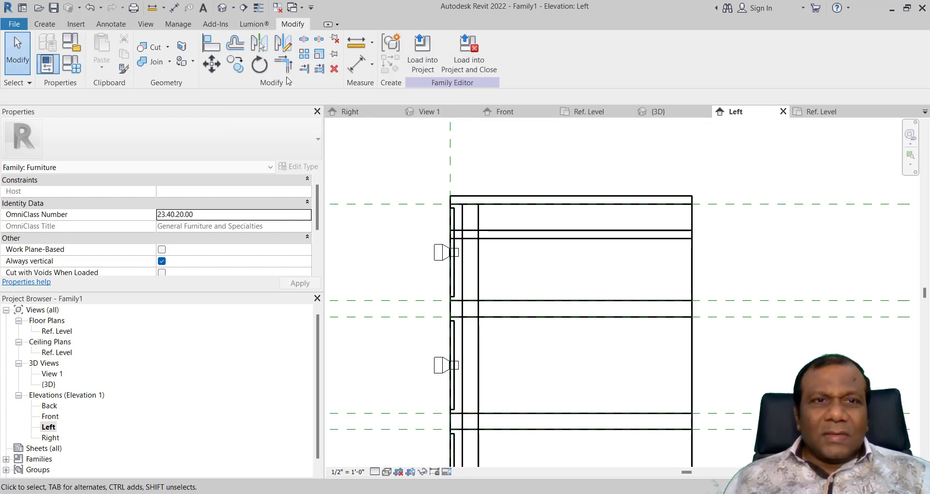
pyautogui.click(285, 50)
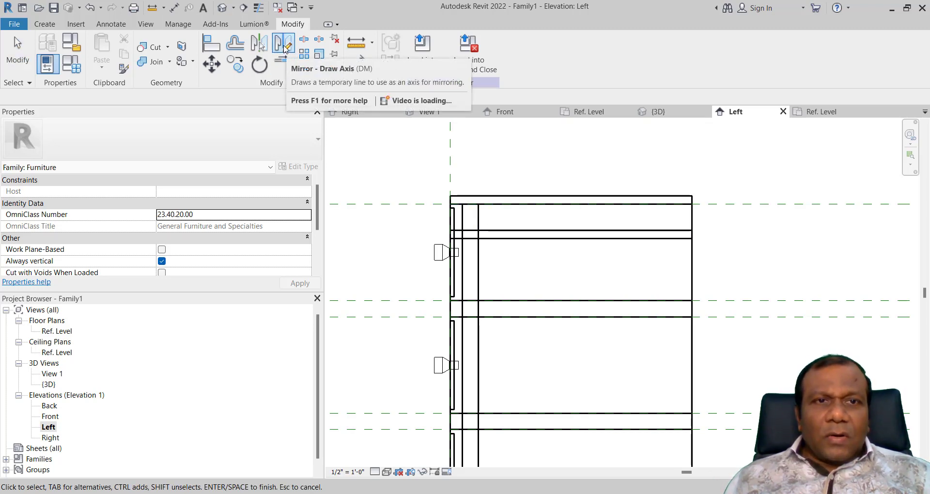
pyautogui.click(479, 220)
pyautogui.click(571, 204)
pyautogui.scroll(-5, 591, 290)
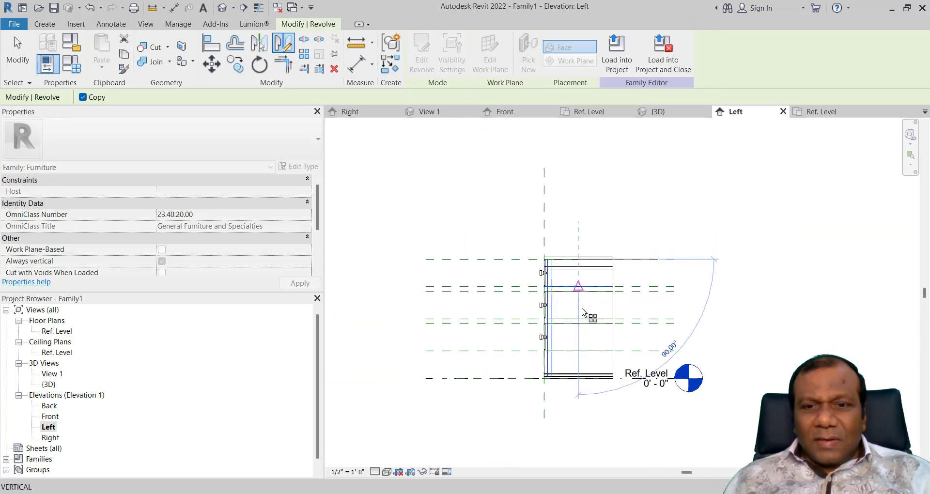
pyautogui.scroll(2, 588, 380)
pyautogui.click(577, 373)
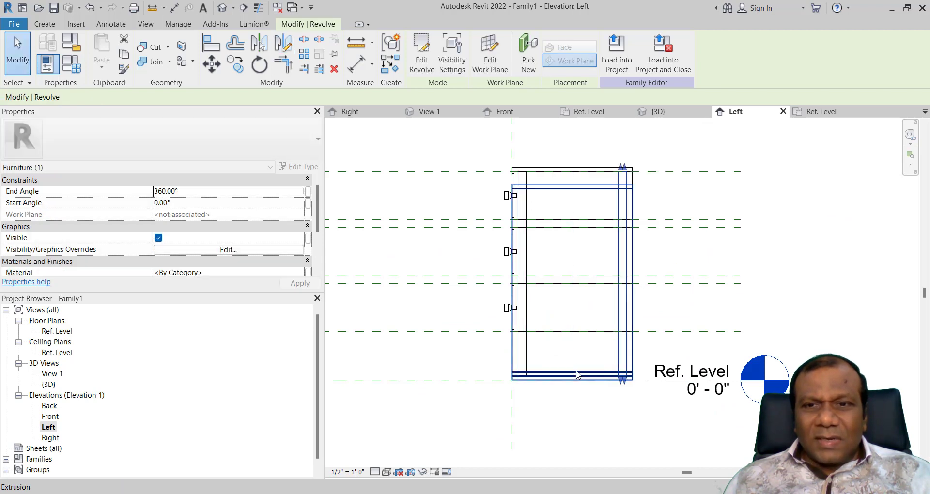
pyautogui.scroll(2, 550, 193)
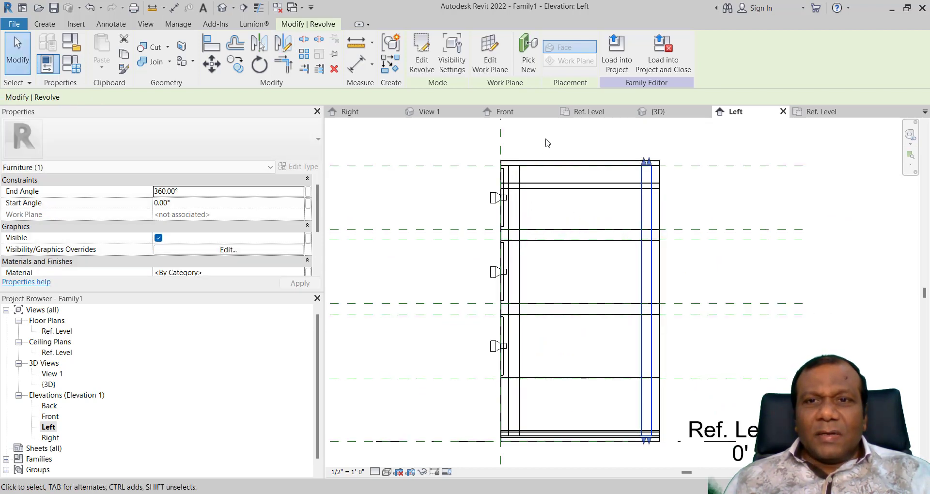
# Step: Check both legs between the tabletop and the curve's foot in the 3D view
pyautogui.click(659, 112)
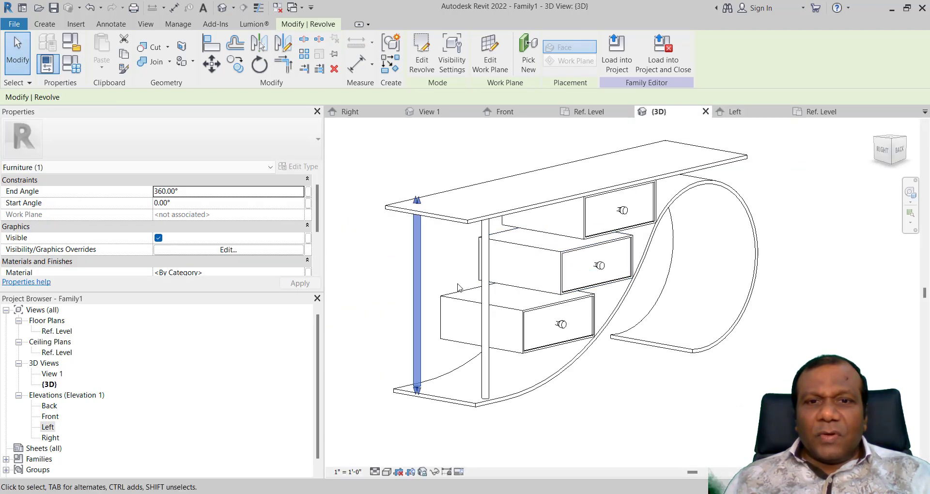
pyautogui.click(550, 433)
pyautogui.scroll(2, 455, 405)
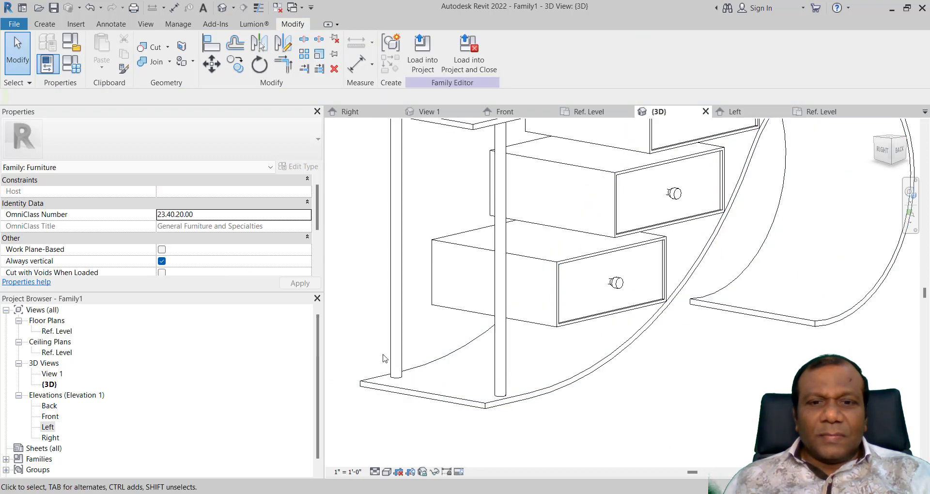
pyautogui.scroll(-5, 360, 357)
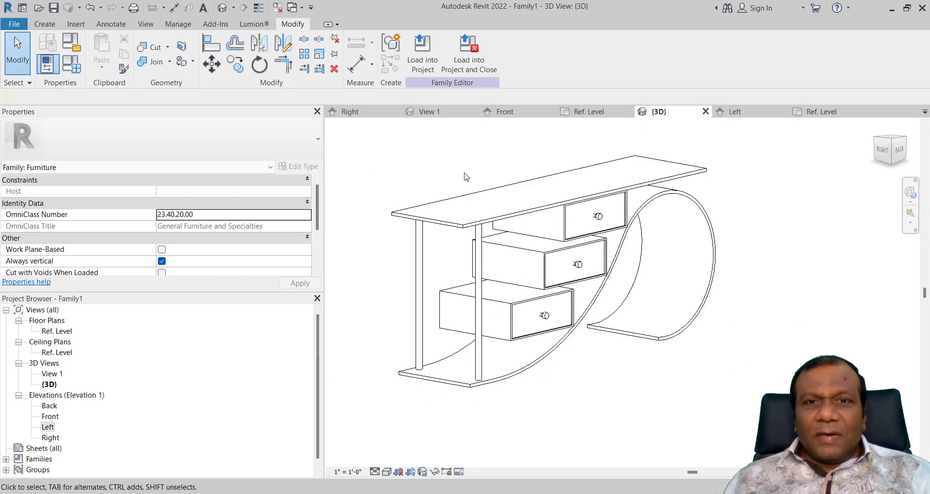
# Step: In the Front elevation, start a Revolve and draw a vertical boundary line from the curve's top quadrant to the tabletop's underside
pyautogui.click(504, 112)
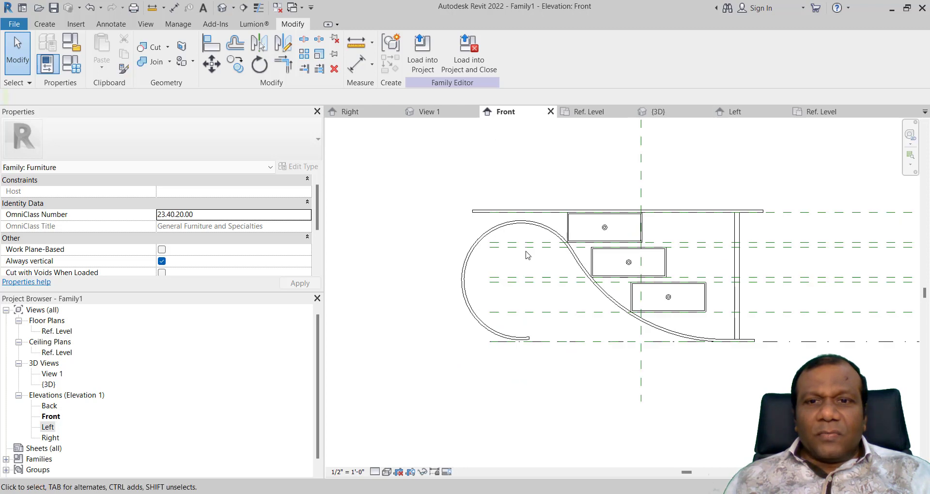
pyautogui.scroll(1, 569, 288)
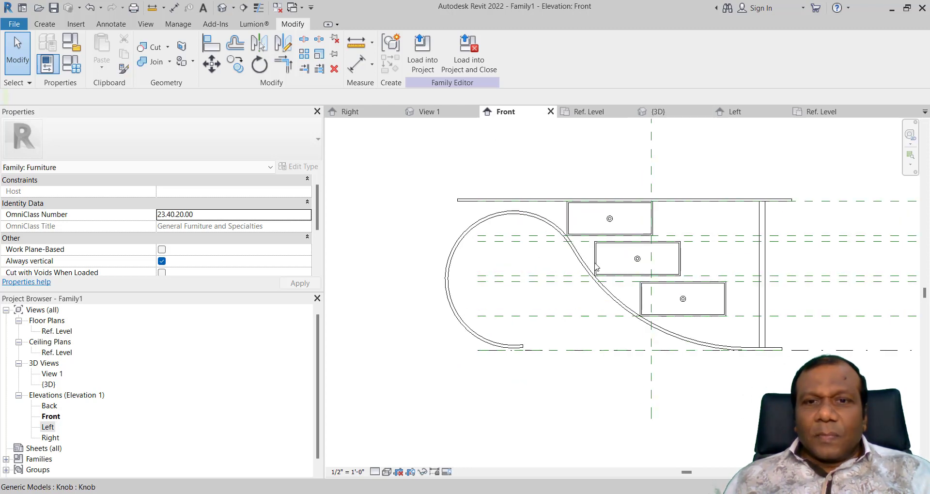
pyautogui.click(54, 23)
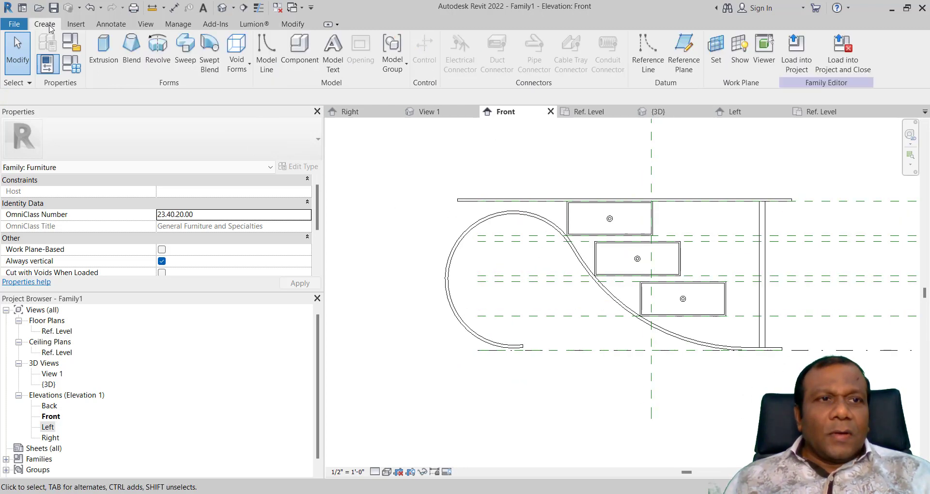
pyautogui.click(158, 51)
pyautogui.scroll(3, 523, 208)
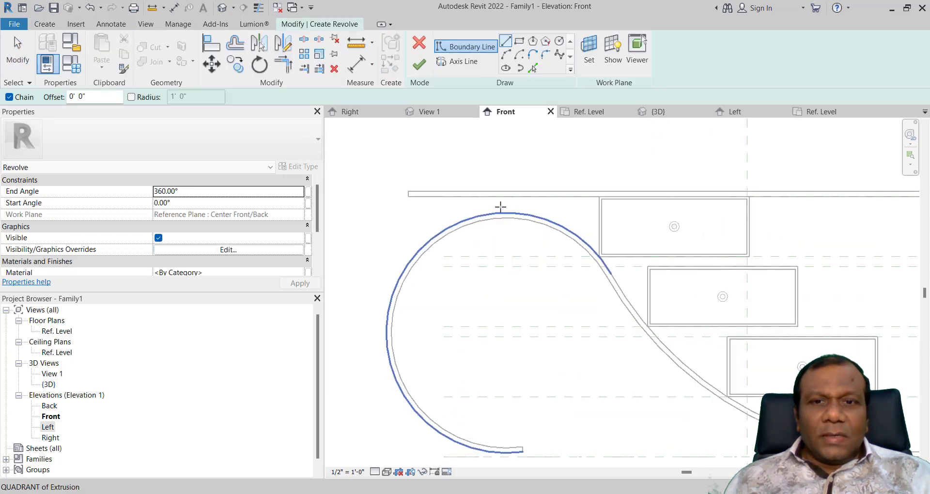
pyautogui.click(507, 211)
pyautogui.scroll(3, 509, 187)
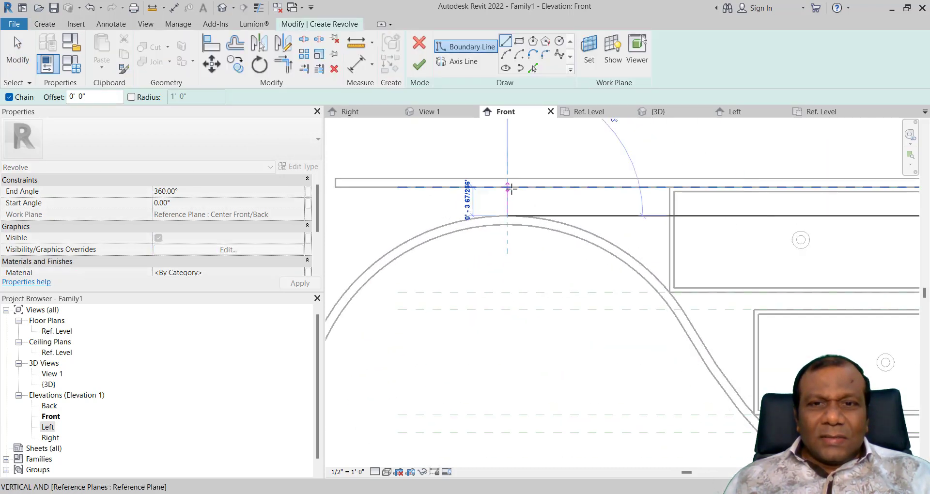
pyautogui.scroll(2, 511, 189)
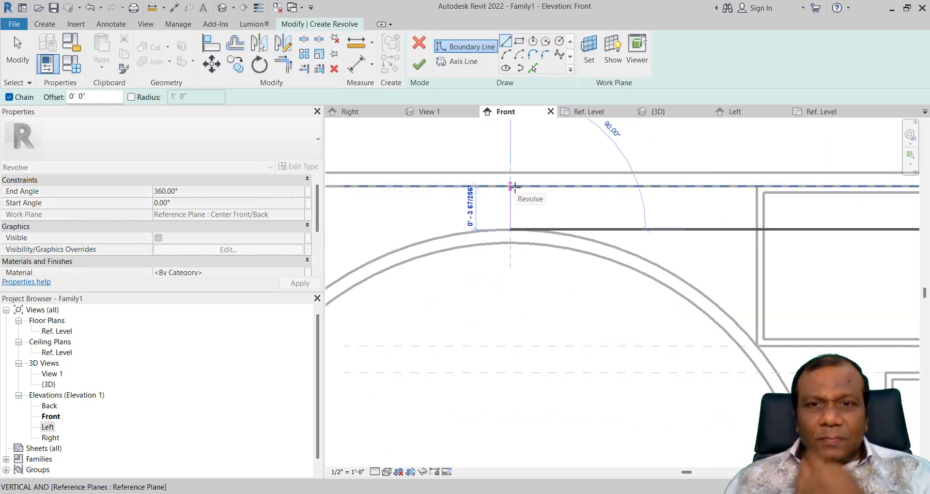
pyautogui.scroll(2, 513, 183)
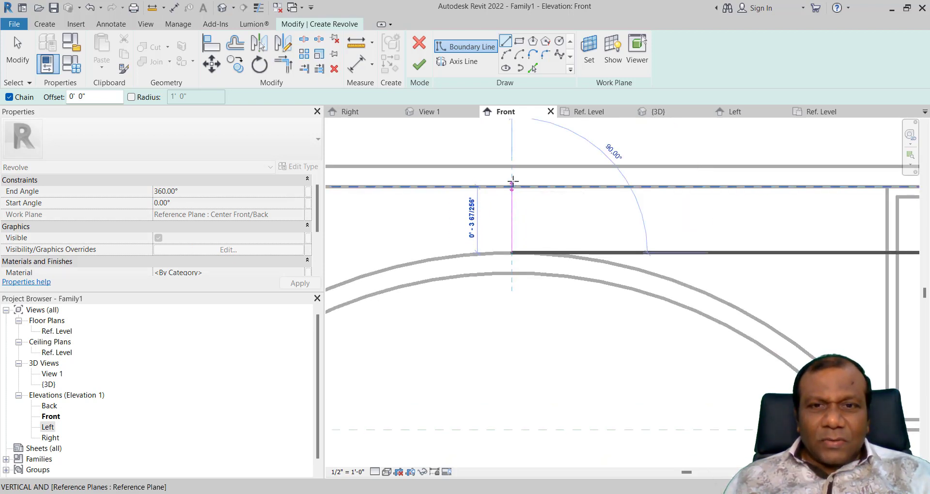
pyautogui.click(512, 187)
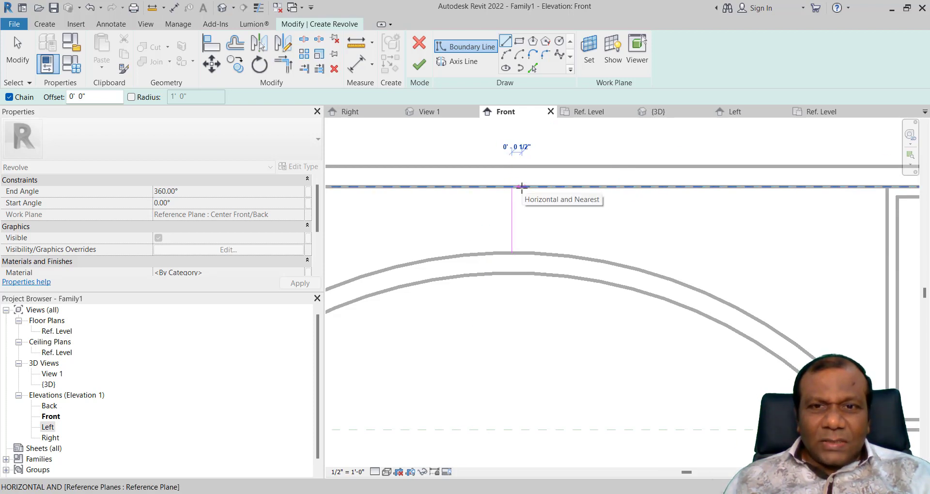
# Step: Close the revolve boundary as a narrow rectangle 1/2" wide between the tabletop's underside and the curve's top
pyautogui.click(522, 186)
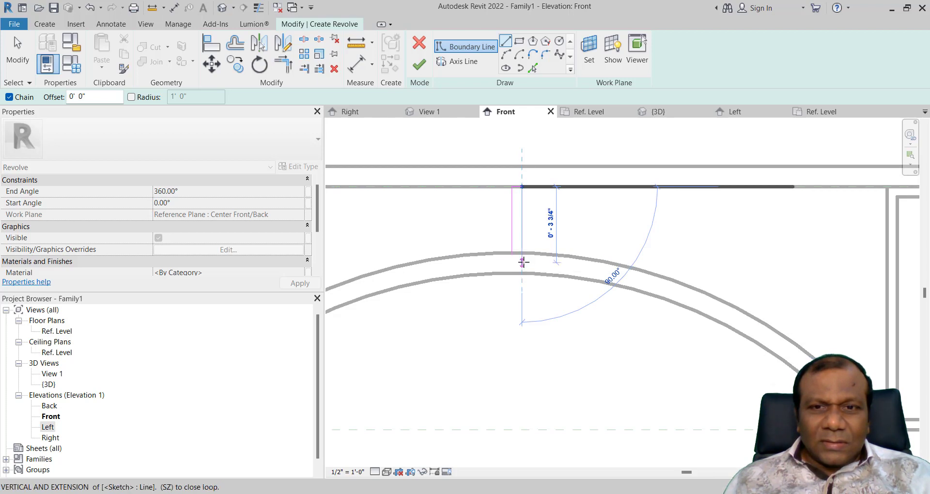
pyautogui.scroll(3, 522, 262)
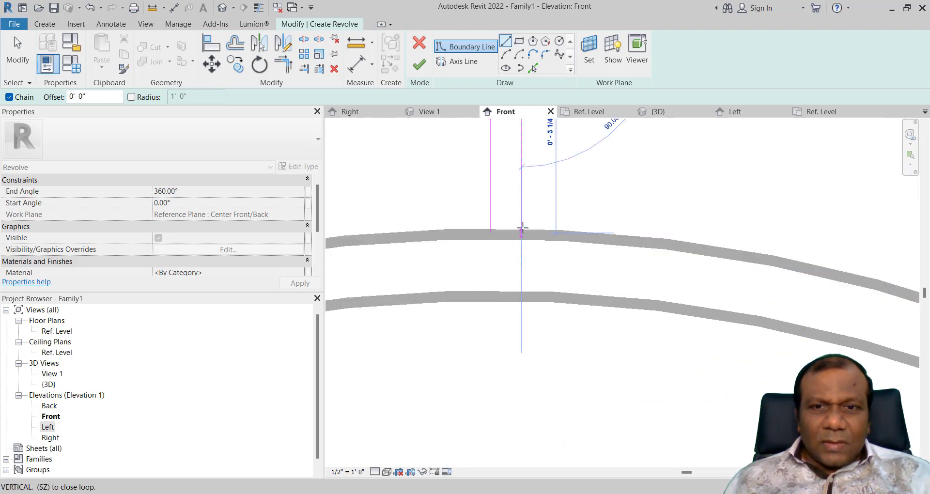
pyautogui.click(522, 232)
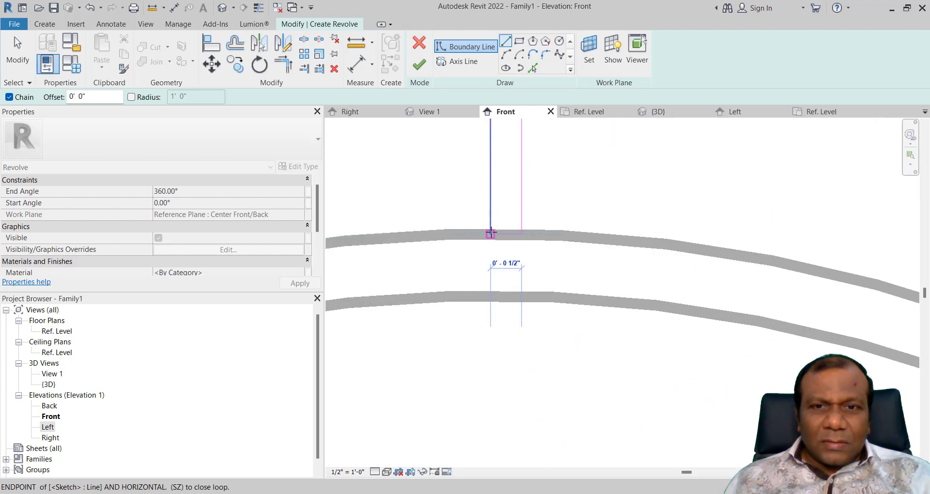
pyautogui.click(491, 242)
# Step: Draw the revolve's axis line along the rectangle's left edge from tabletop to curve, and finish the short support
pyautogui.click(458, 61)
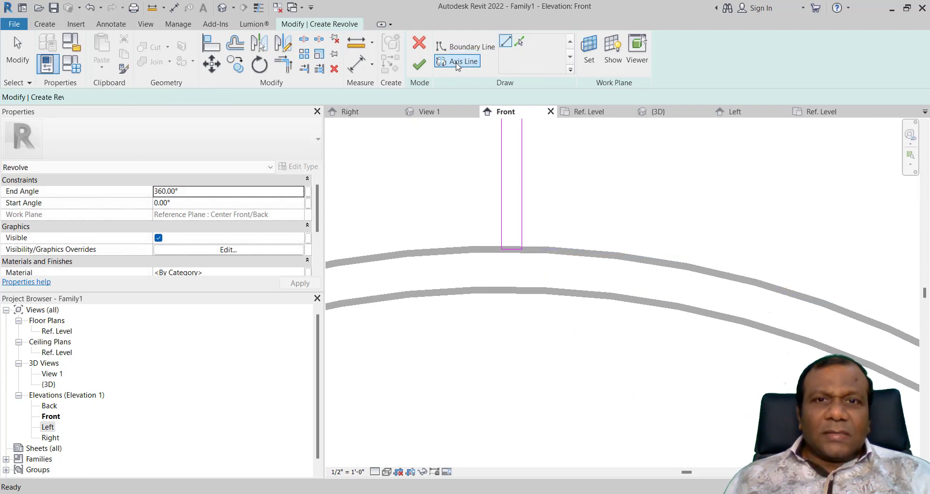
pyautogui.scroll(-3, 490, 261)
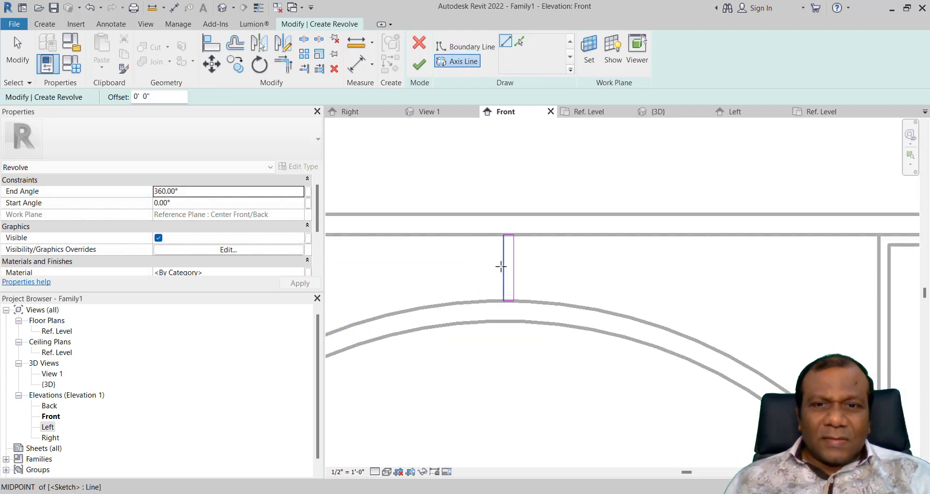
pyautogui.click(504, 235)
pyautogui.click(504, 300)
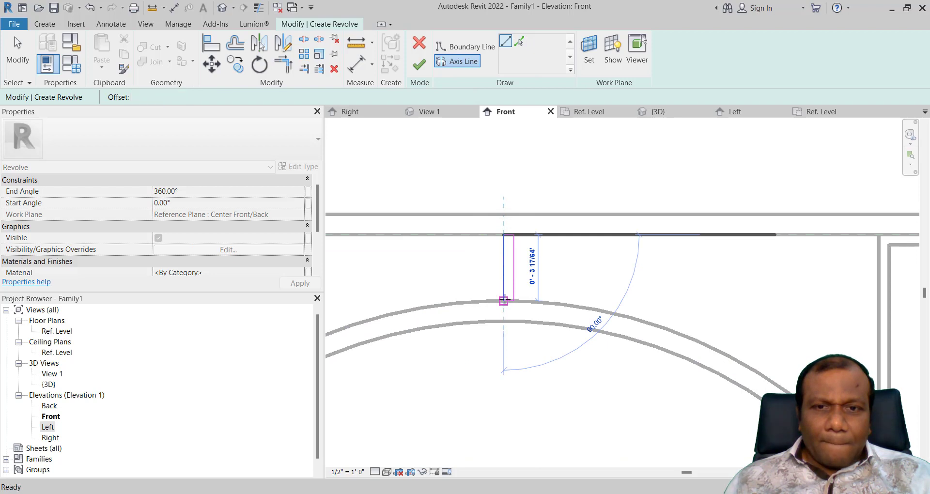
pyautogui.click(419, 64)
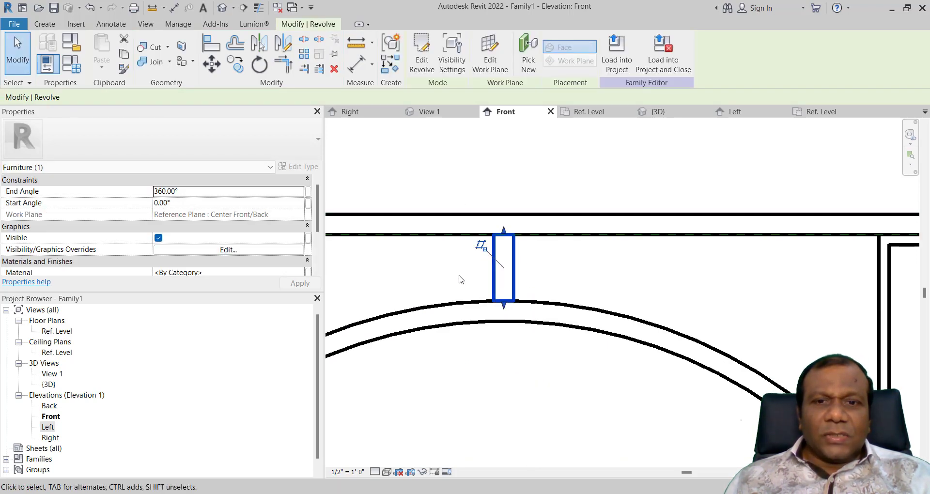
# Step: In the Left elevation, move the short support 1" inward from the desk's front edge
pyautogui.doubleClick(48, 429)
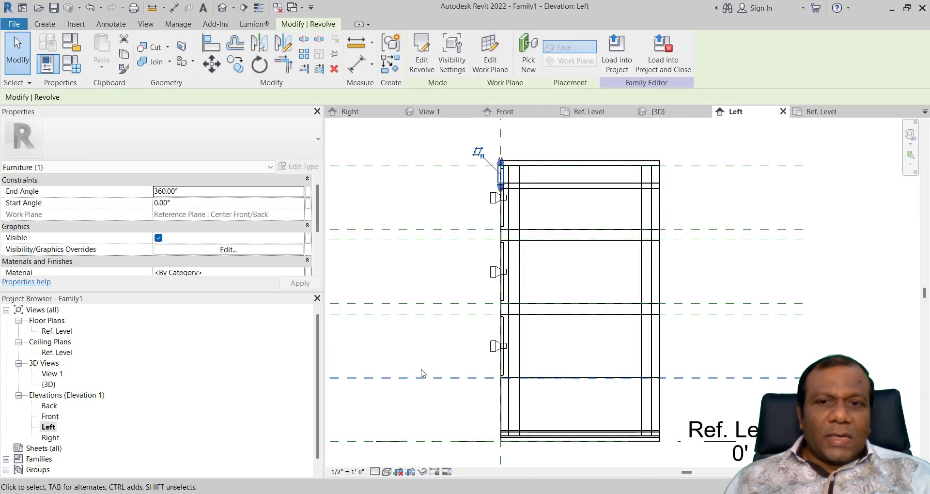
pyautogui.moveTo(549, 231); pyautogui.dragTo(444, 285, button='middle')
pyautogui.scroll(2, 407, 307)
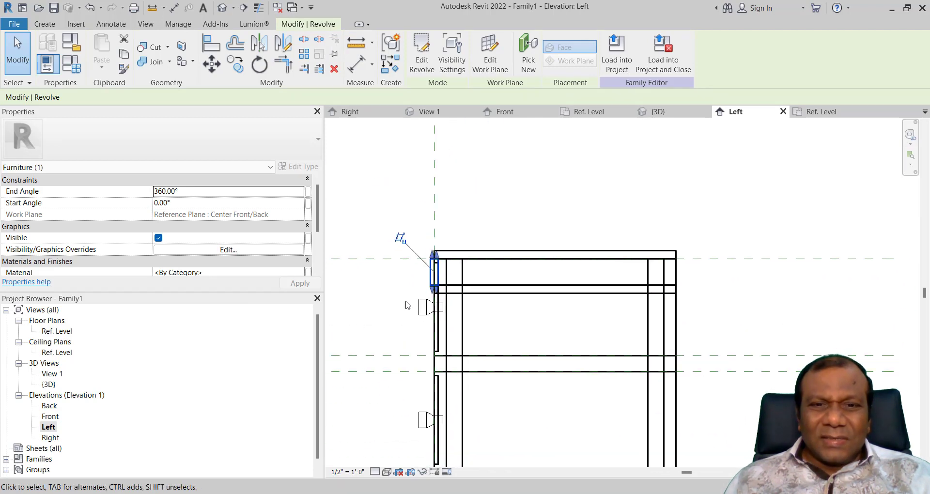
pyautogui.click(216, 72)
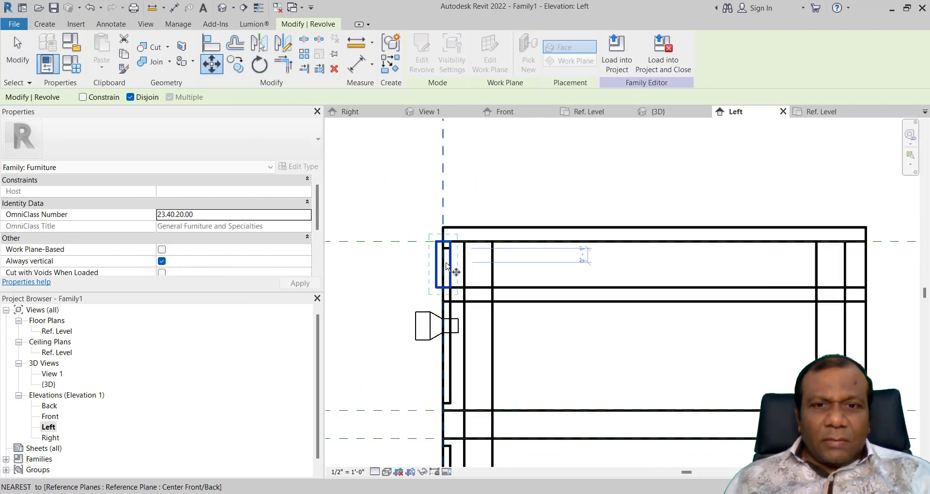
pyautogui.scroll(2, 446, 262)
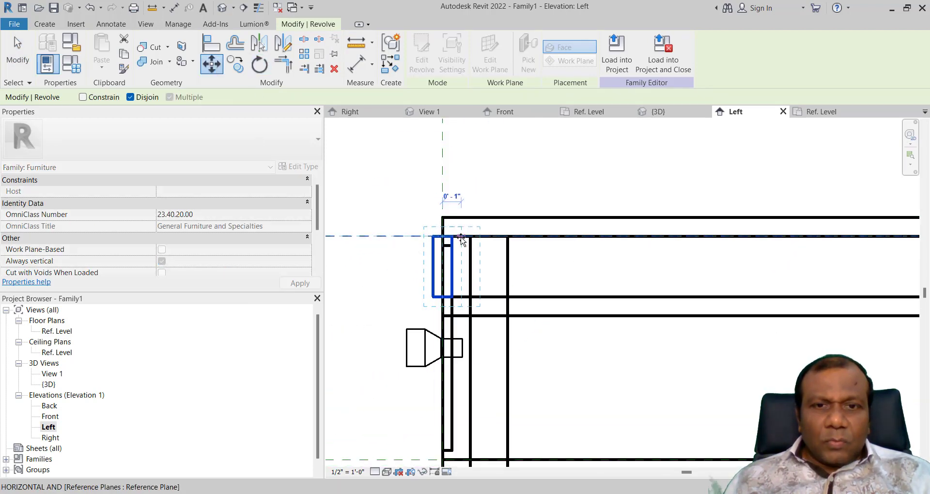
pyautogui.click(462, 238)
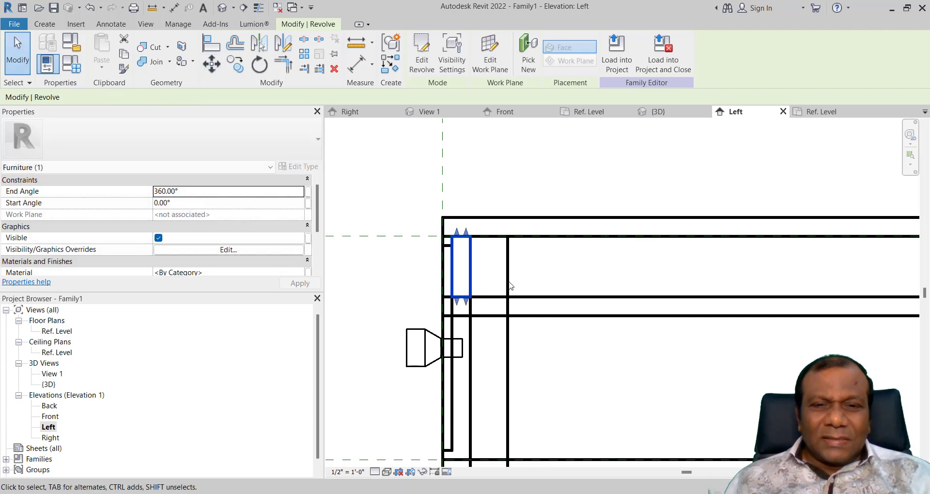
pyautogui.scroll(-3, 499, 263)
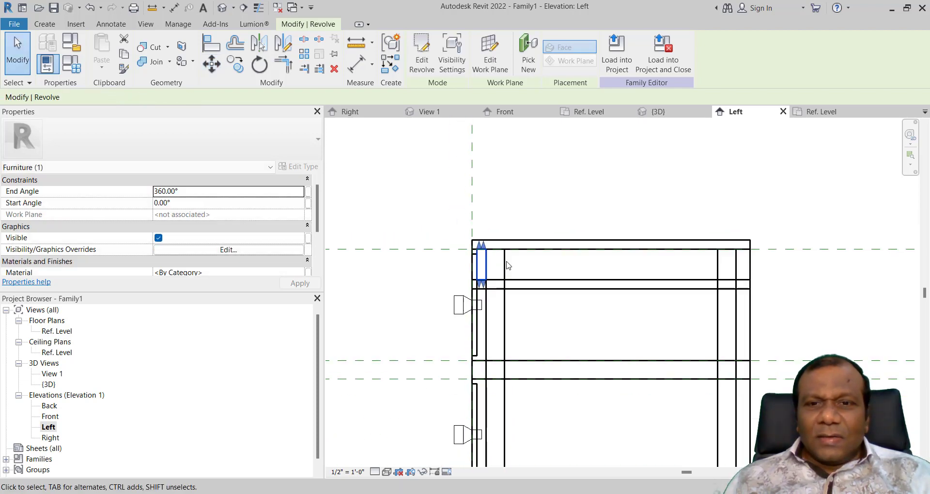
# Step: Mirror a copy of the short support to the desk's rear about a vertical axis drawn through the tabletop's midpoint
pyautogui.click(288, 46)
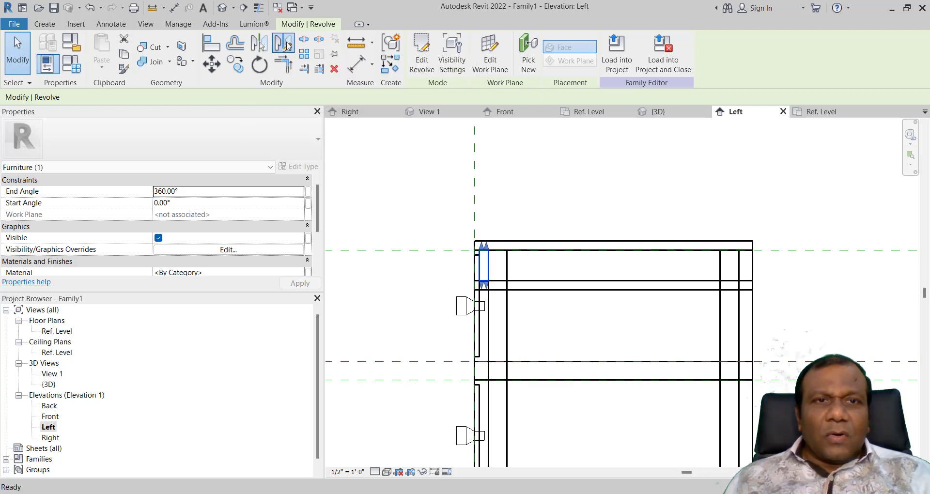
pyautogui.click(614, 250)
pyautogui.scroll(-3, 610, 259)
pyautogui.scroll(-5, 596, 274)
pyautogui.scroll(5, 569, 274)
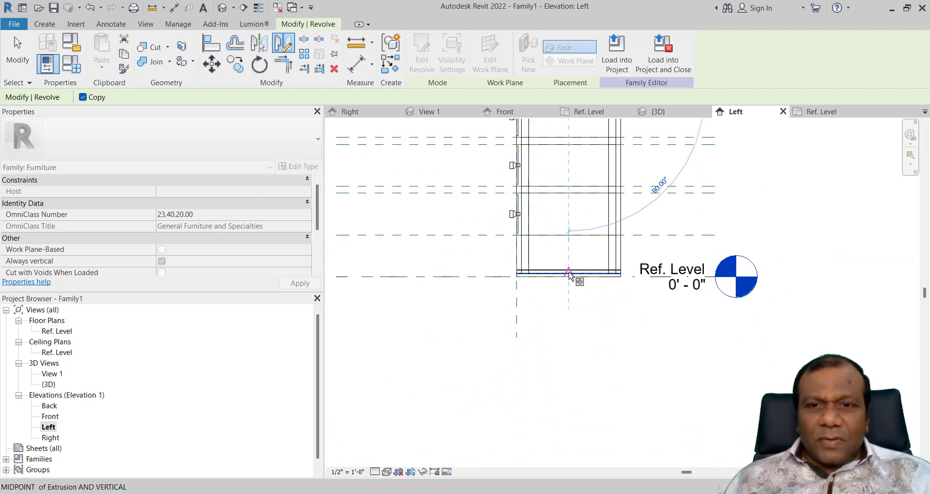
pyautogui.click(569, 274)
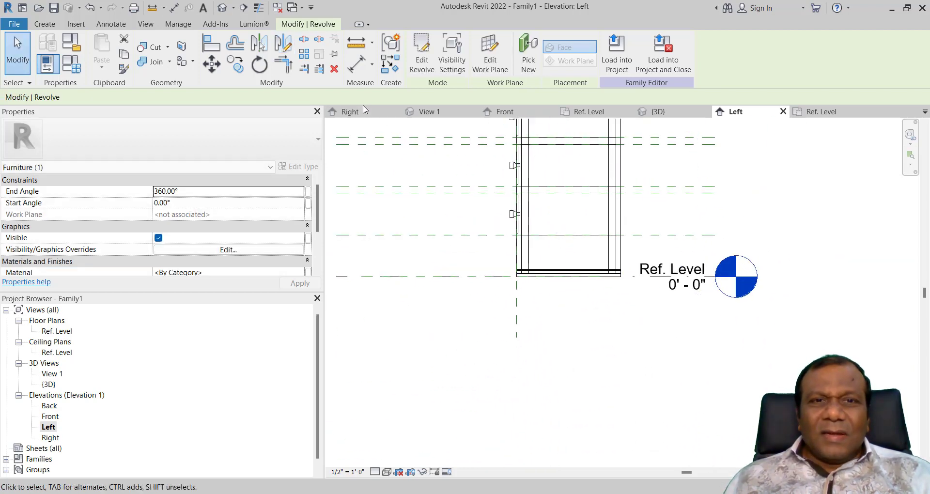
# Step: Orbit the 3D view to check both short supports between the tabletop and the curve
pyautogui.click(655, 113)
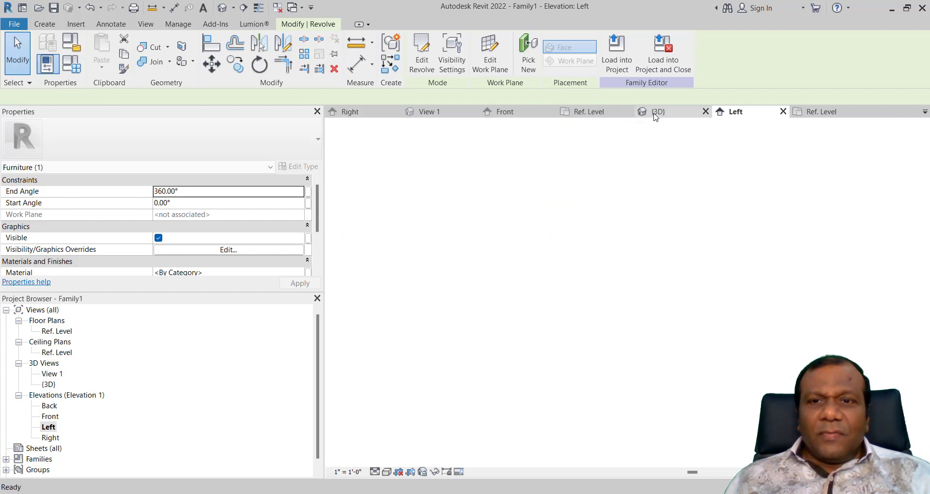
pyautogui.click(911, 193)
pyautogui.moveTo(818, 227); pyautogui.dragTo(617, 301)
pyautogui.press('Escape')
pyautogui.click(405, 192)
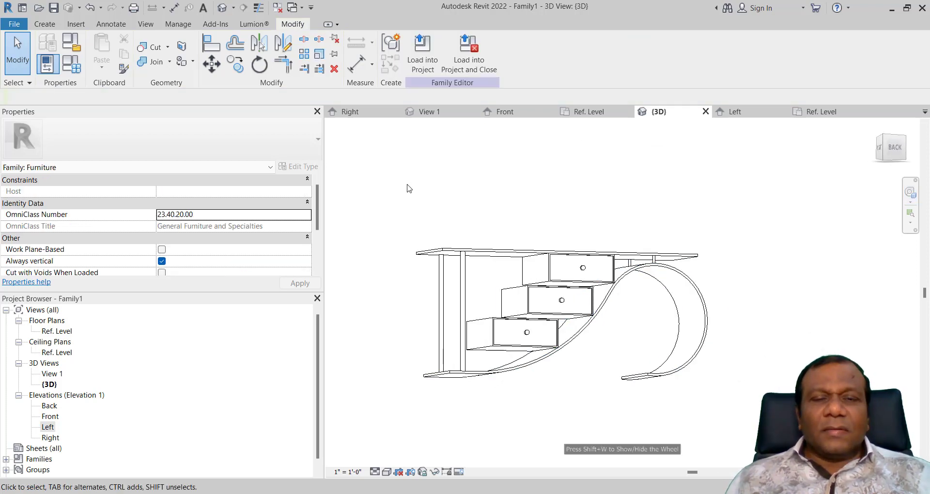
# Step: In the Front elevation, copy the short support from above the curve into the gap between the upper and middle boxes
pyautogui.click(504, 111)
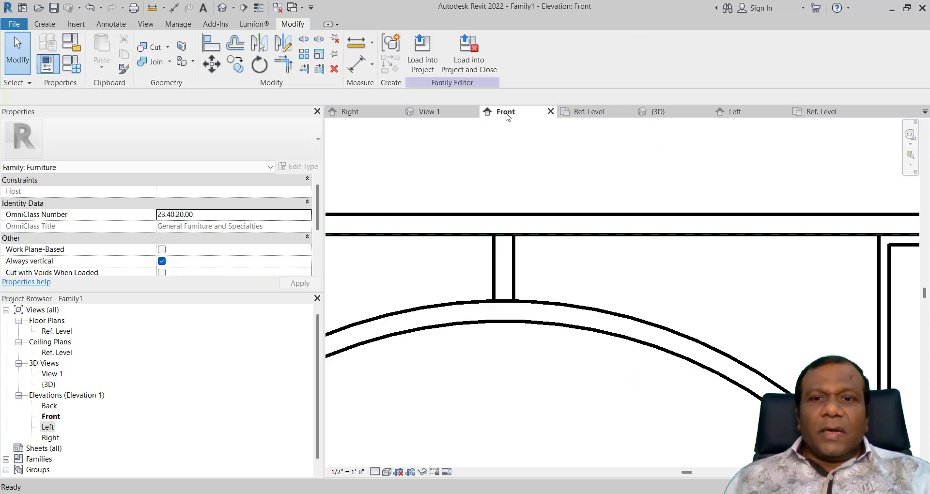
pyautogui.scroll(-3, 511, 277)
pyautogui.moveTo(624, 348); pyautogui.dragTo(566, 234, button='middle')
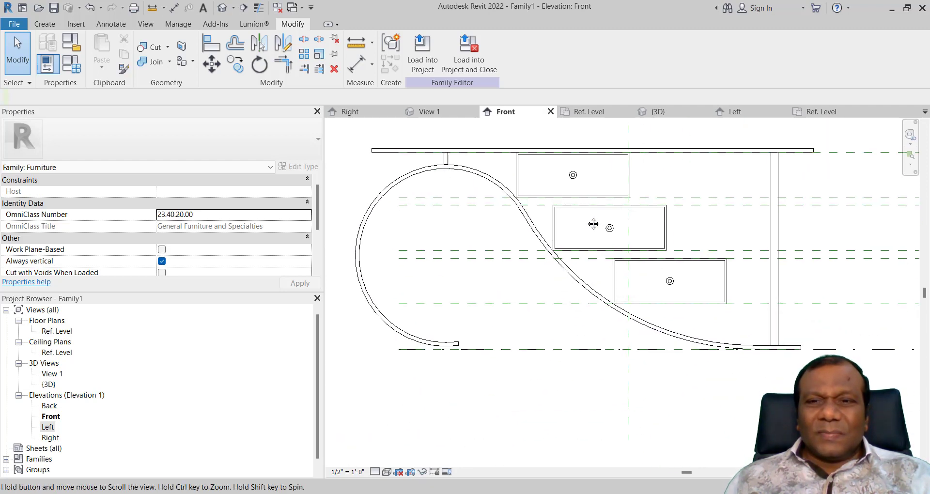
pyautogui.scroll(2, 566, 234)
pyautogui.scroll(1, 566, 234)
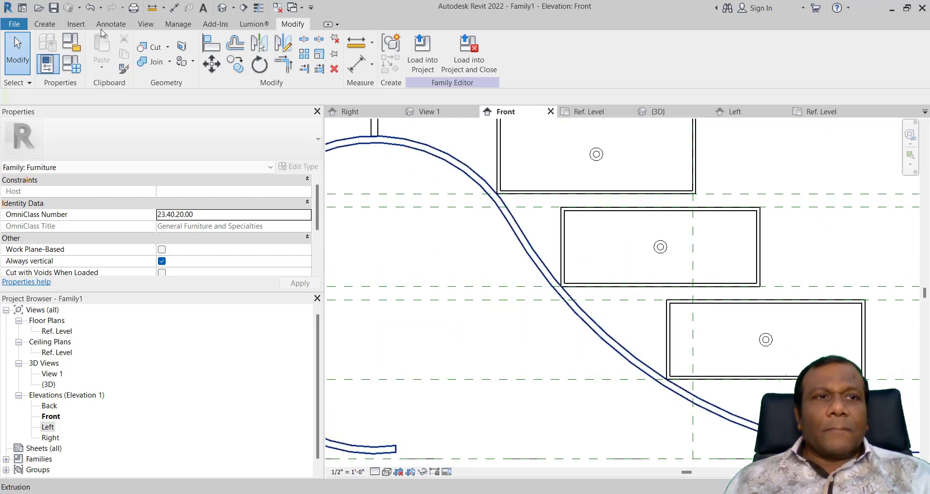
pyautogui.click(43, 25)
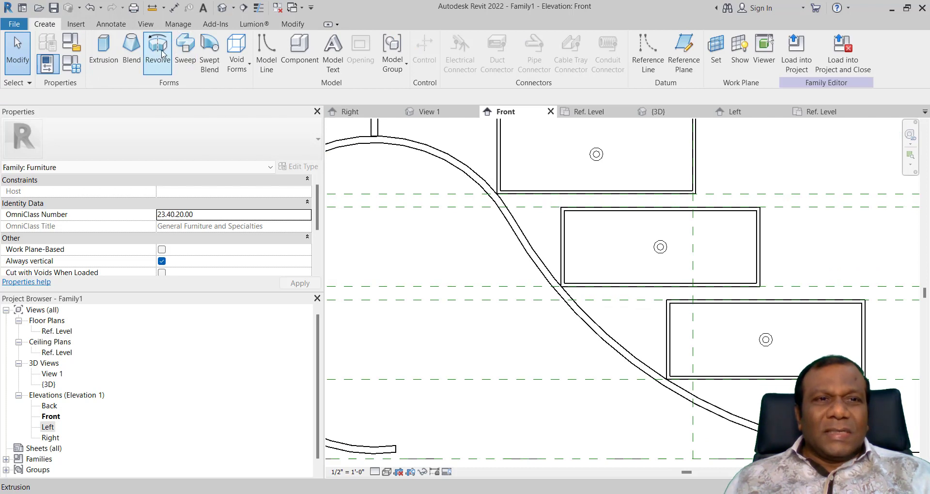
pyautogui.scroll(-2, 437, 172)
pyautogui.scroll(1, 384, 174)
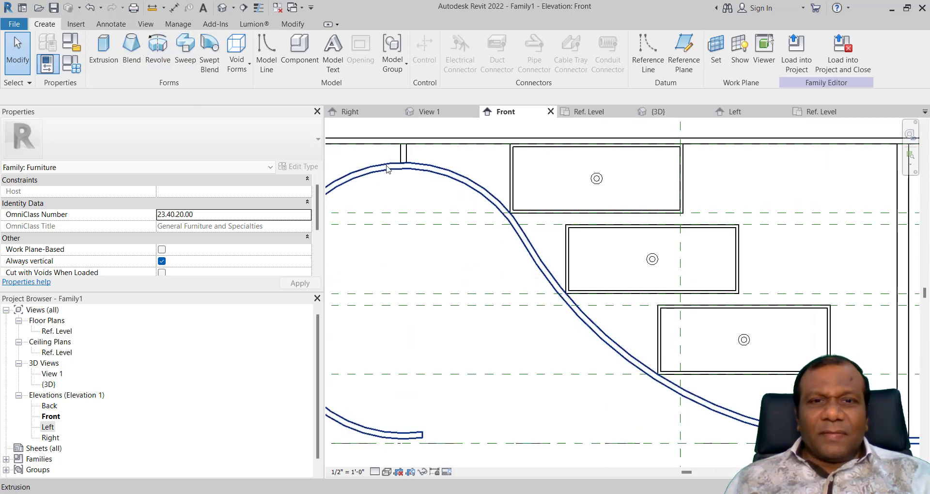
pyautogui.click(403, 156)
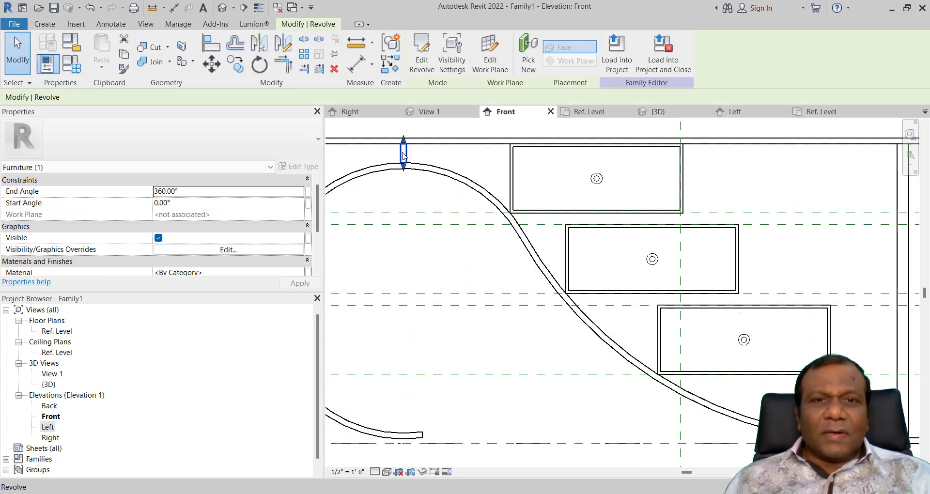
pyautogui.click(241, 68)
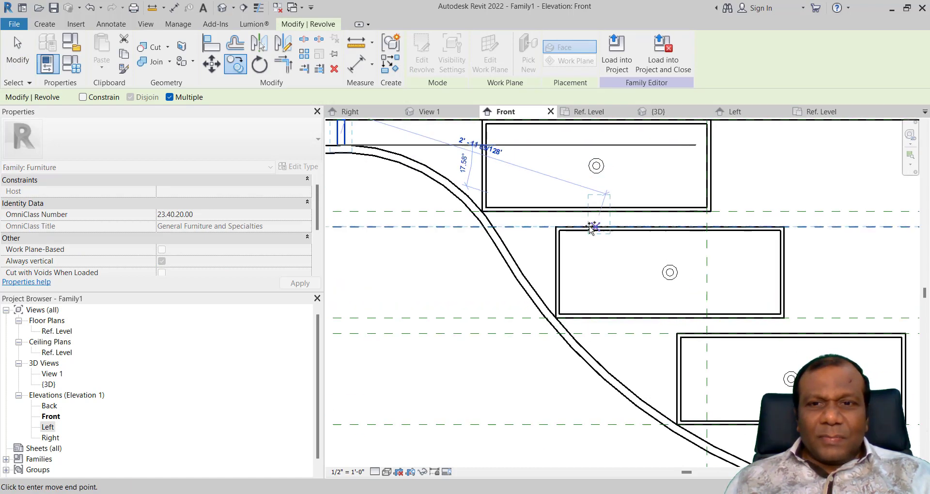
pyautogui.scroll(2, 577, 223)
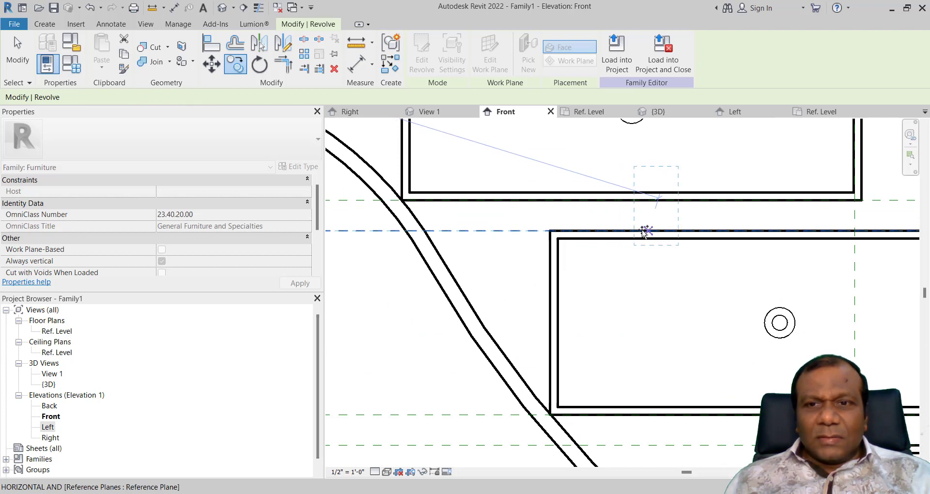
pyautogui.scroll(-3, 645, 232)
pyautogui.scroll(2, 641, 286)
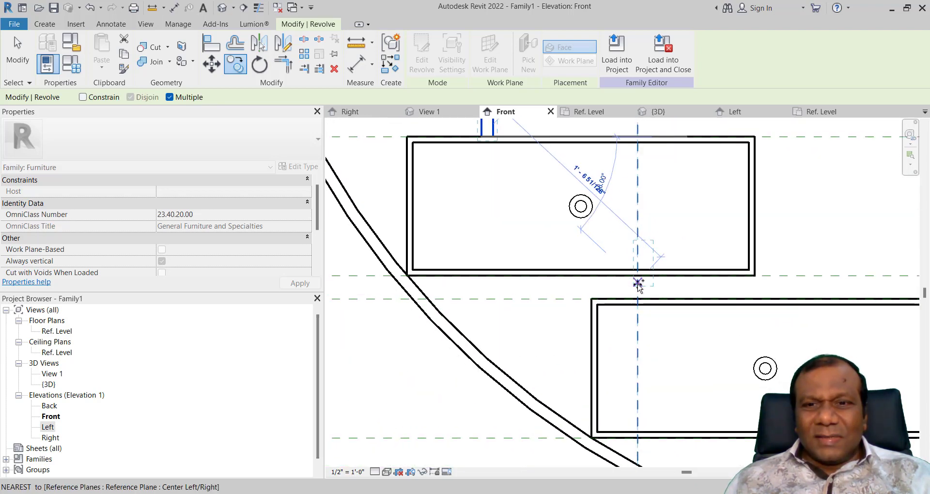
pyautogui.scroll(-2, 566, 314)
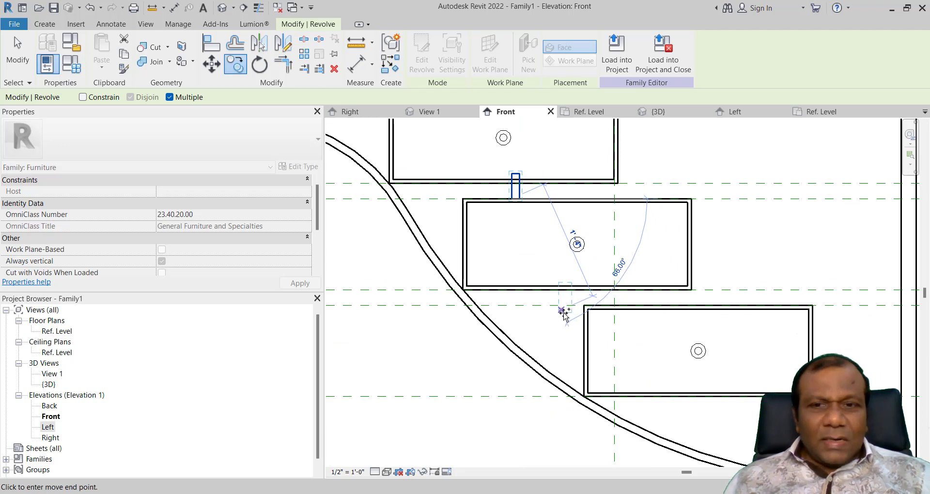
pyautogui.press('Escape')
# Step: Shorten the copied support by lowering its top end to the underside of the upper box
pyautogui.moveTo(517, 175); pyautogui.dragTo(517, 188)
pyautogui.scroll(4, 517, 189)
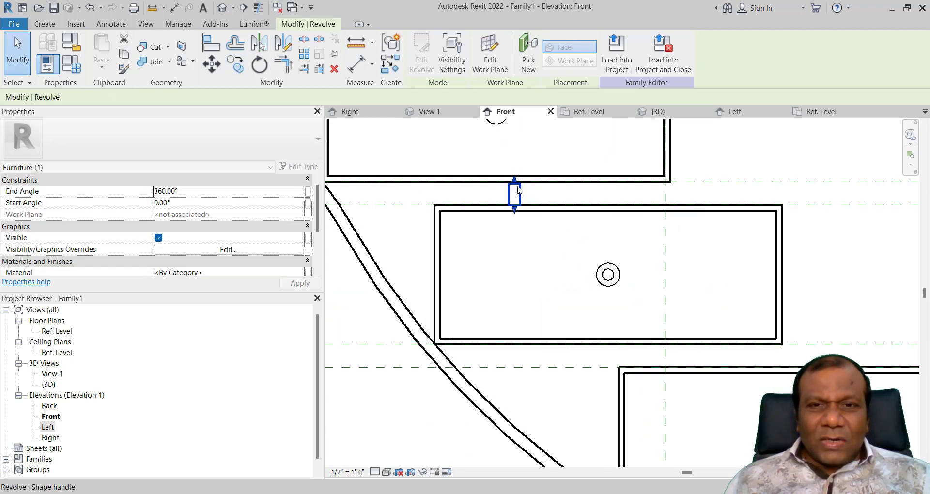
pyautogui.click(547, 203)
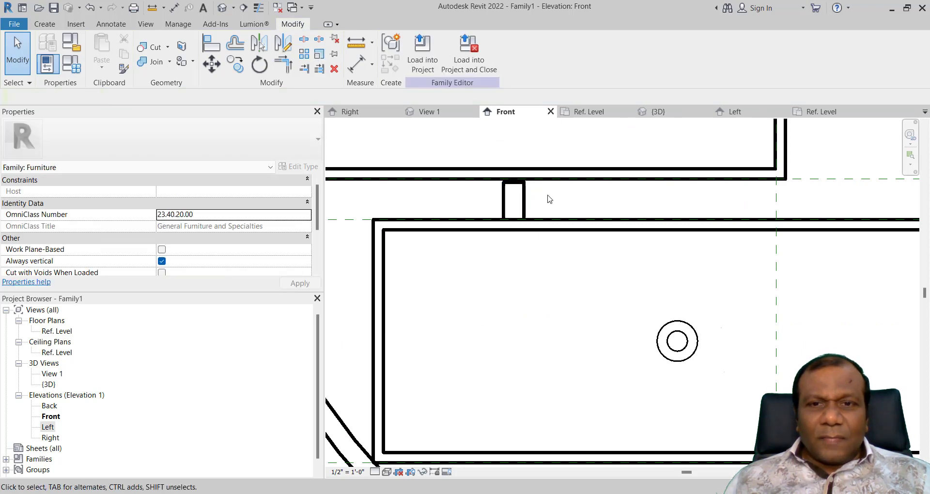
pyautogui.scroll(-2, 538, 198)
pyautogui.scroll(3, 535, 194)
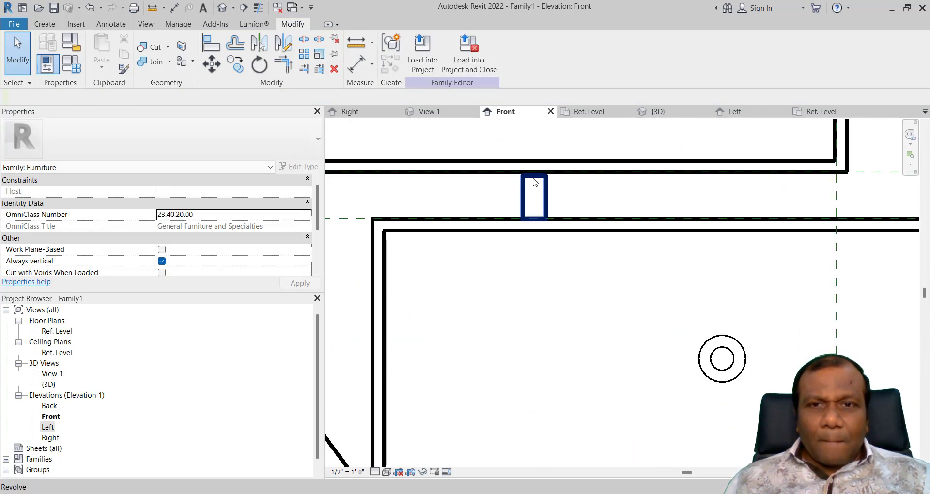
pyautogui.click(535, 182)
pyautogui.click(556, 202)
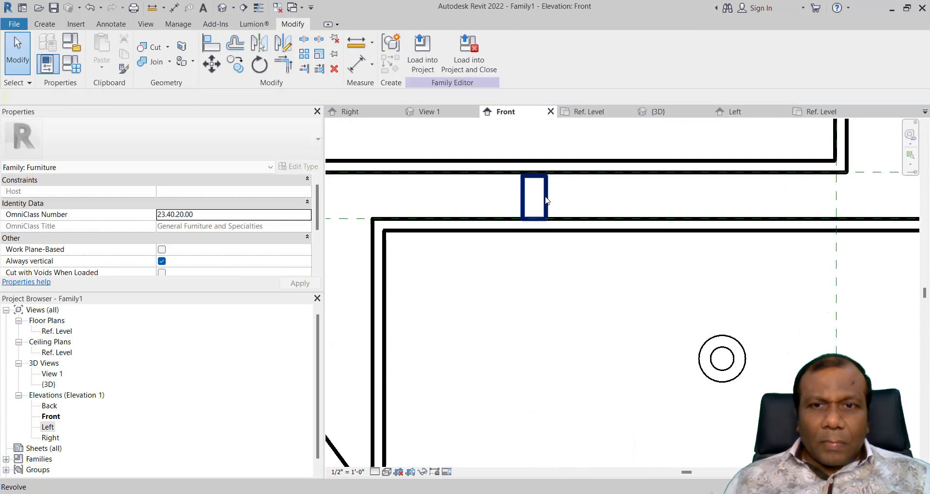
pyautogui.click(546, 200)
pyautogui.click(578, 207)
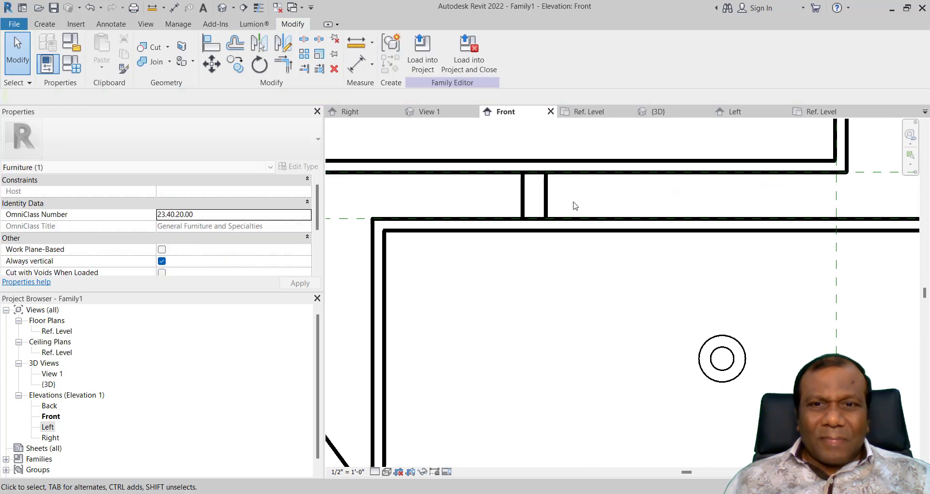
# Step: Copy the shortened support from beneath the upper box to the underside of the middle box, filling the gap above the lowest box
pyautogui.scroll(-4, 533, 190)
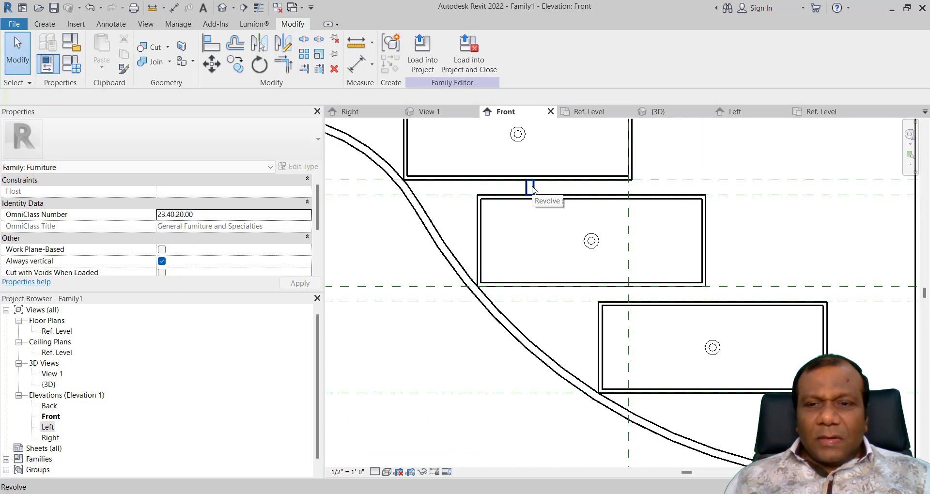
pyautogui.click(242, 69)
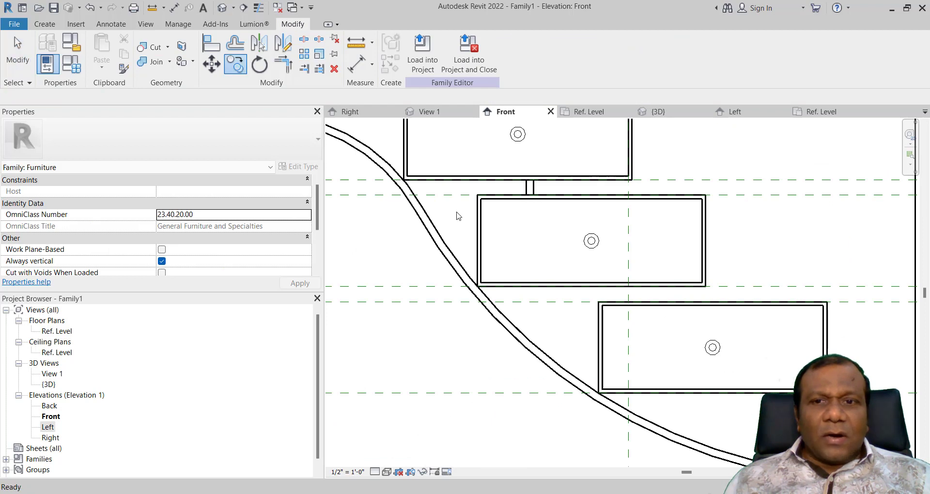
pyautogui.click(533, 190)
pyautogui.scroll(3, 533, 192)
pyautogui.click(534, 177)
pyautogui.scroll(-4, 650, 338)
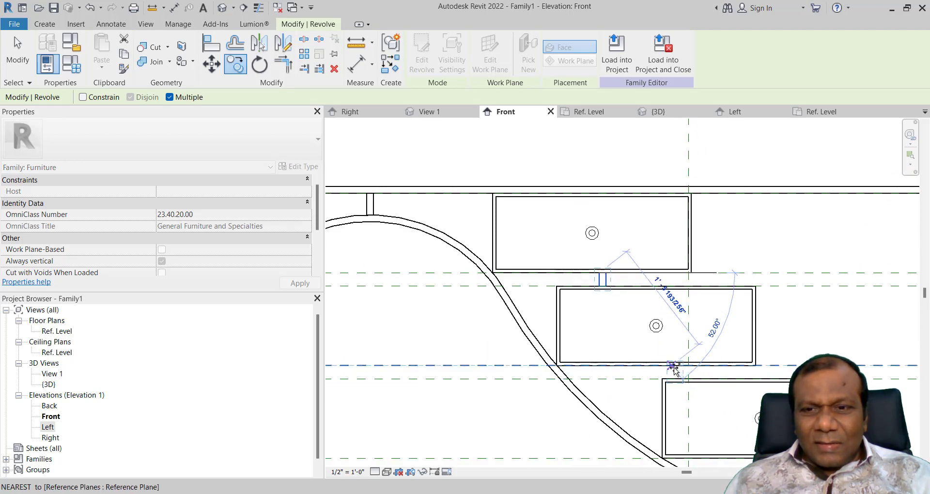
pyautogui.scroll(3, 675, 371)
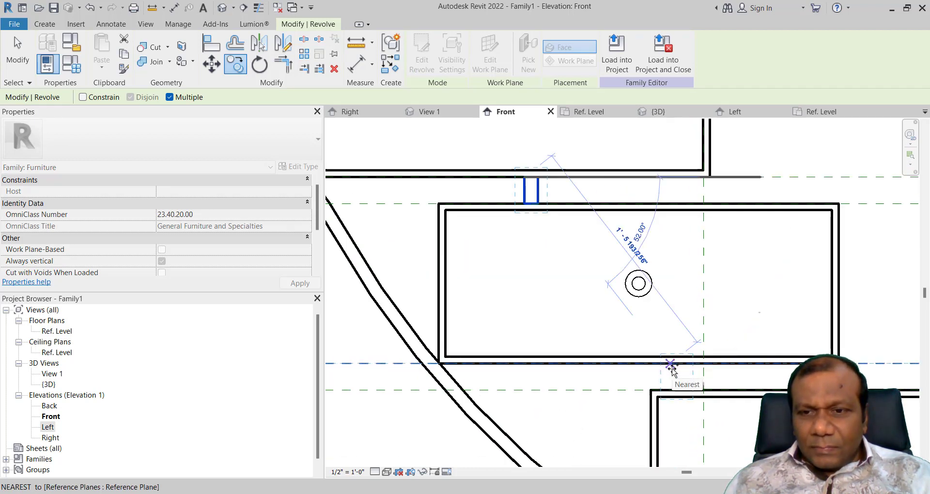
pyautogui.click(672, 365)
pyautogui.scroll(-2, 703, 378)
pyautogui.scroll(-3, 616, 358)
pyautogui.press('Escape')
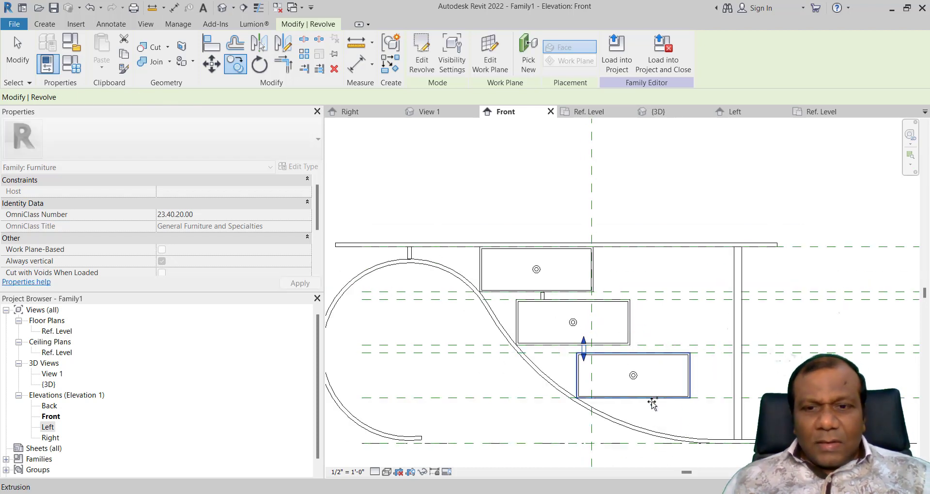
pyautogui.click(234, 67)
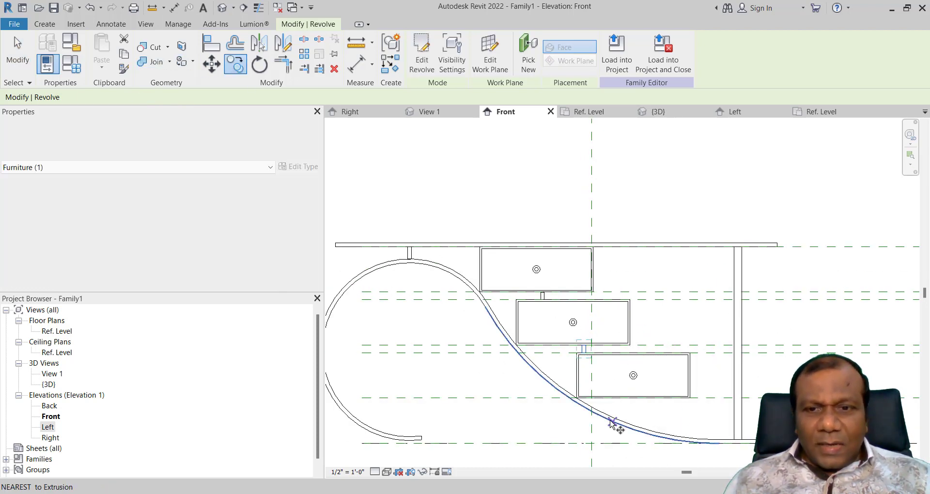
pyautogui.click(637, 399)
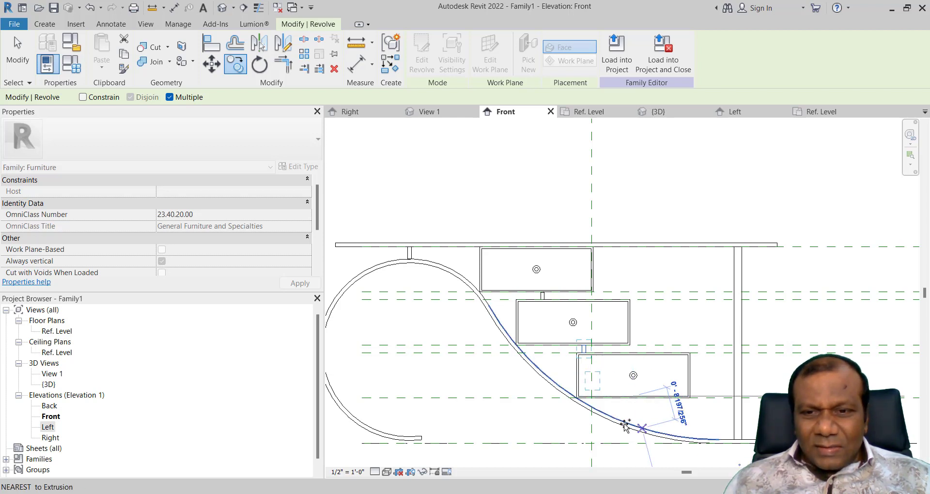
pyautogui.scroll(2, 640, 422)
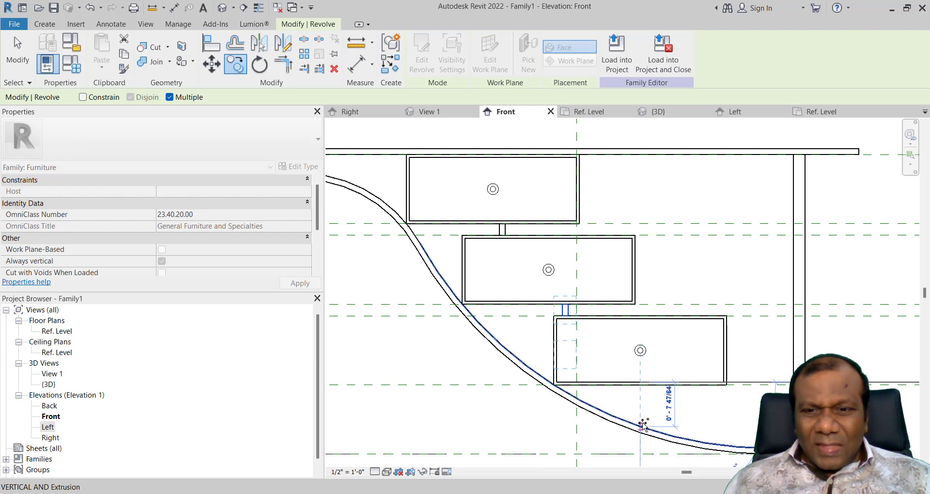
pyautogui.press('Escape')
pyautogui.press('Escape')
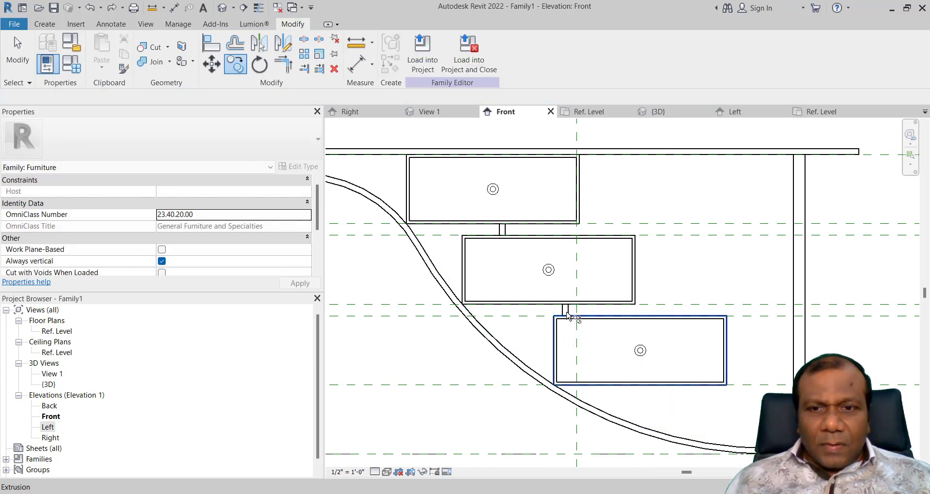
# Step: Copy the support above the lowest box to that box's underside, and extend its lower end down to the curve
pyautogui.scroll(3, 568, 315)
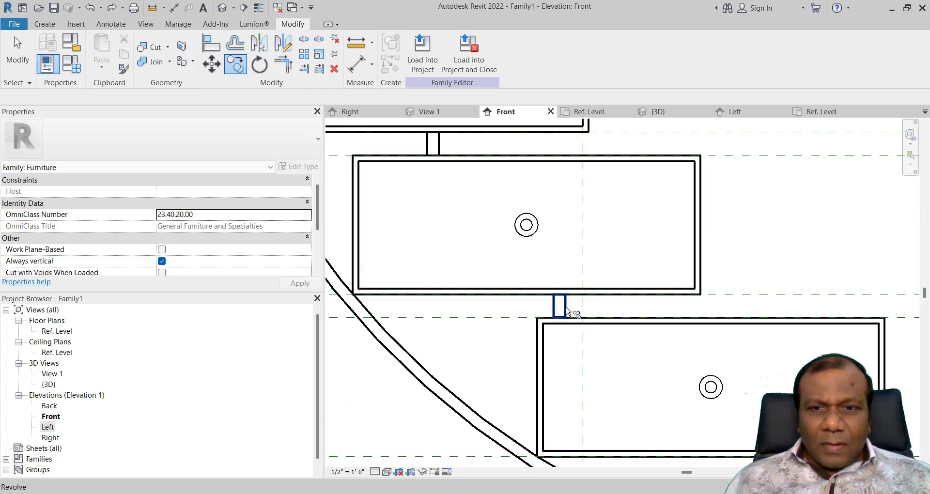
pyautogui.click(565, 308)
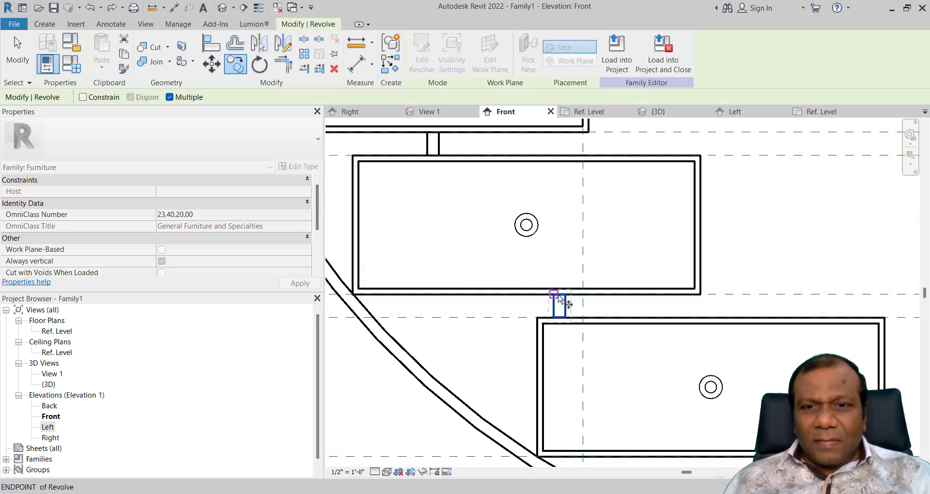
pyautogui.click(566, 295)
pyautogui.scroll(-3, 645, 373)
pyautogui.scroll(3, 635, 368)
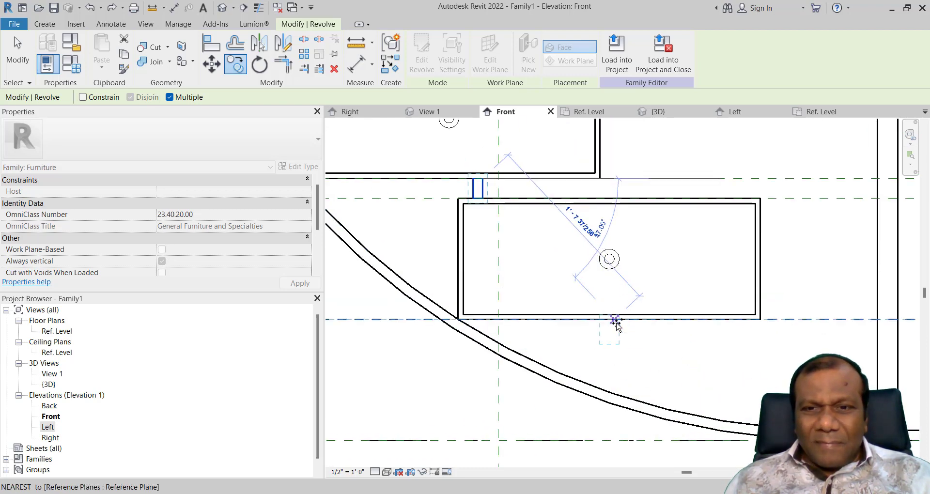
pyautogui.click(620, 323)
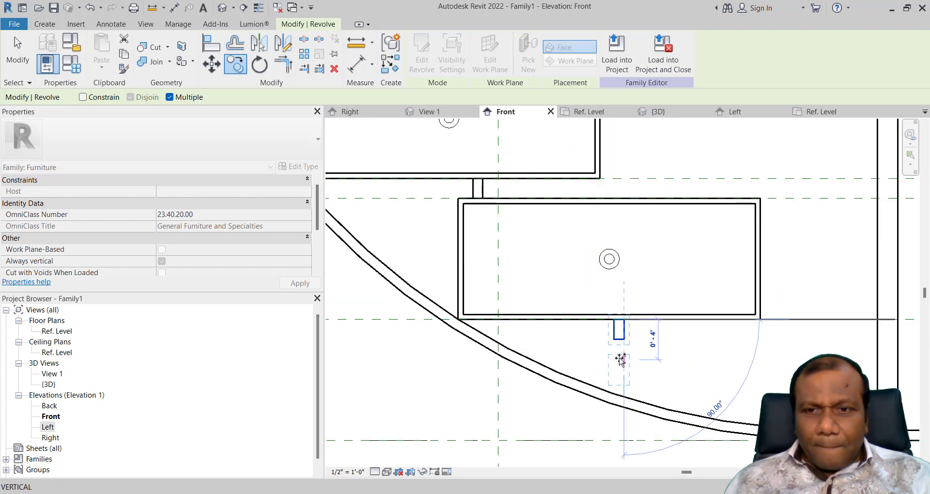
pyautogui.scroll(2, 621, 358)
pyautogui.press('Escape')
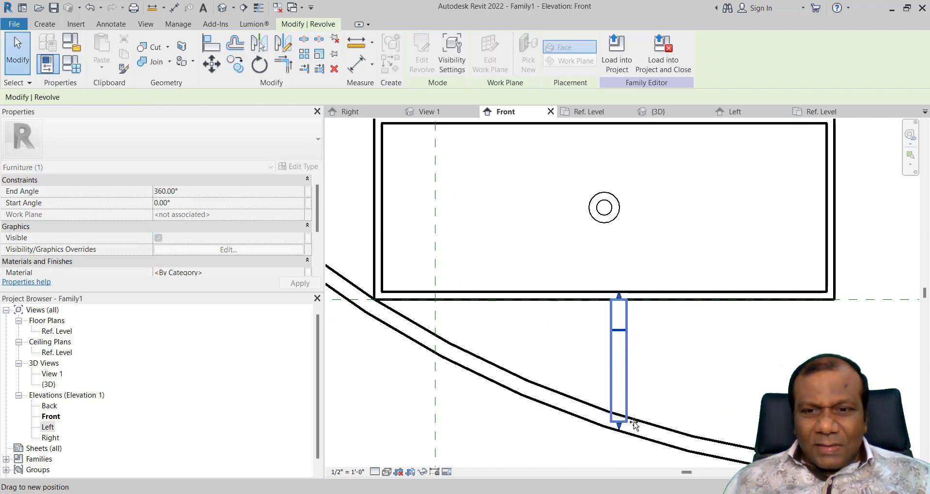
pyautogui.click(650, 388)
pyautogui.scroll(-2, 650, 389)
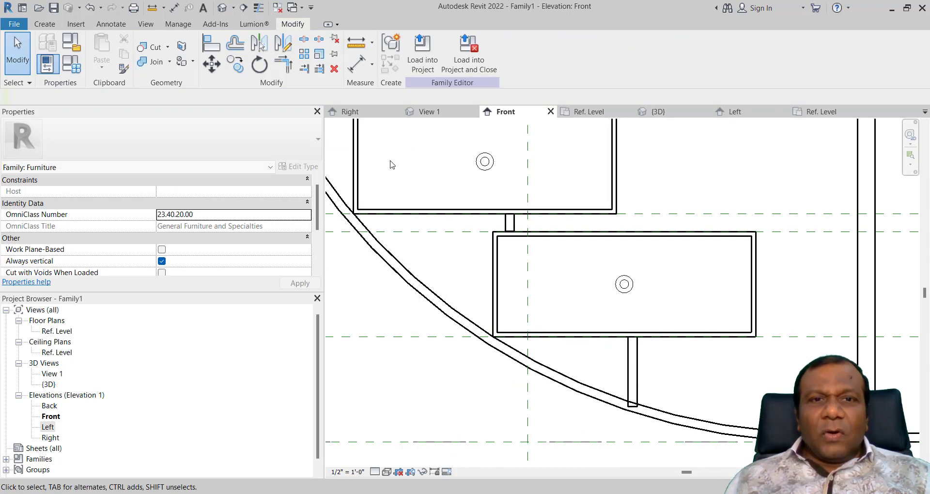
# Step: In the Left elevation, mirror a copy of the support directly beneath the tabletop across the desk's vertical centre axis to the opposite side
pyautogui.click(734, 112)
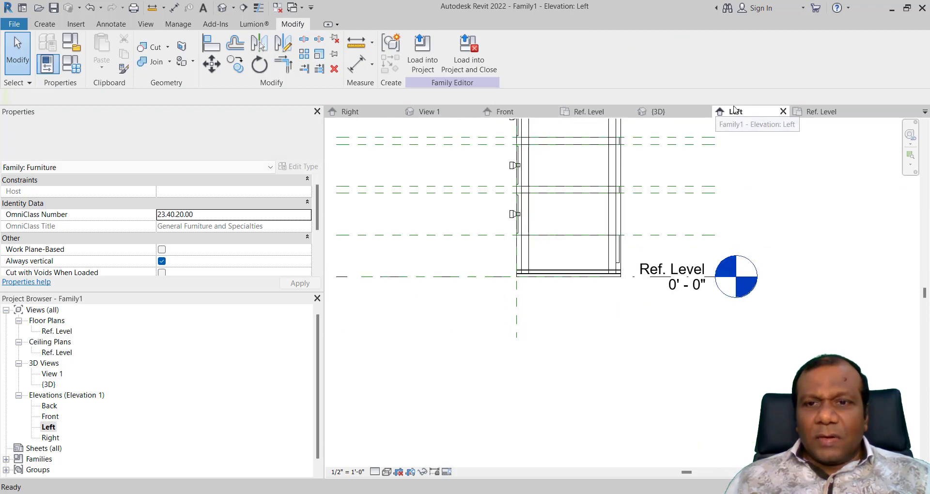
pyautogui.moveTo(561, 339); pyautogui.dragTo(561, 415, button='middle')
pyautogui.scroll(1, 561, 416)
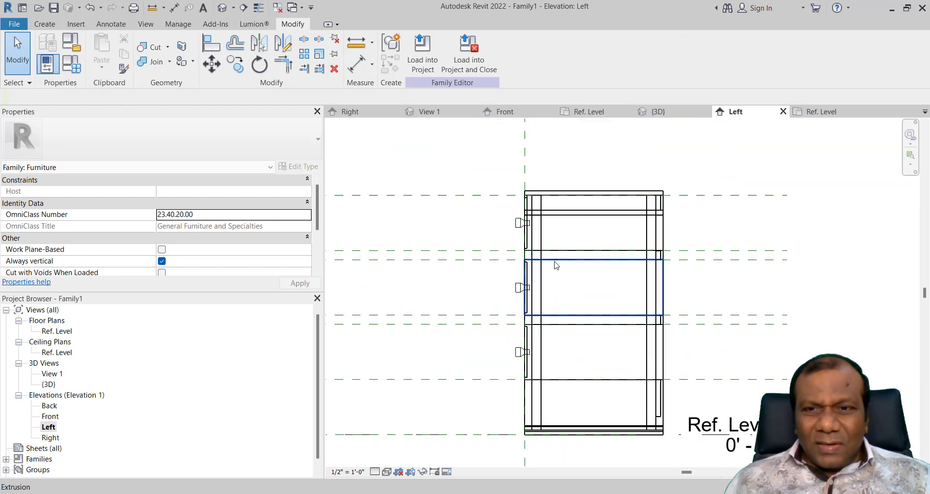
pyautogui.scroll(1, 660, 218)
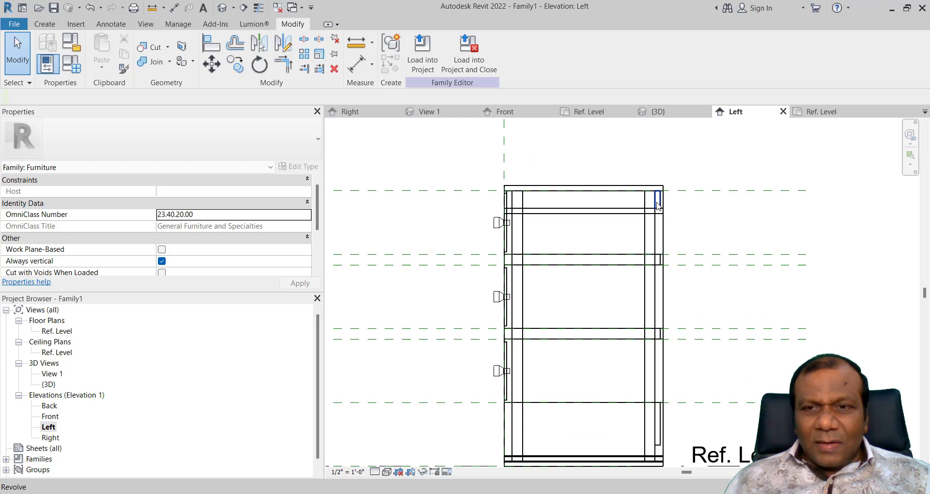
pyautogui.click(658, 206)
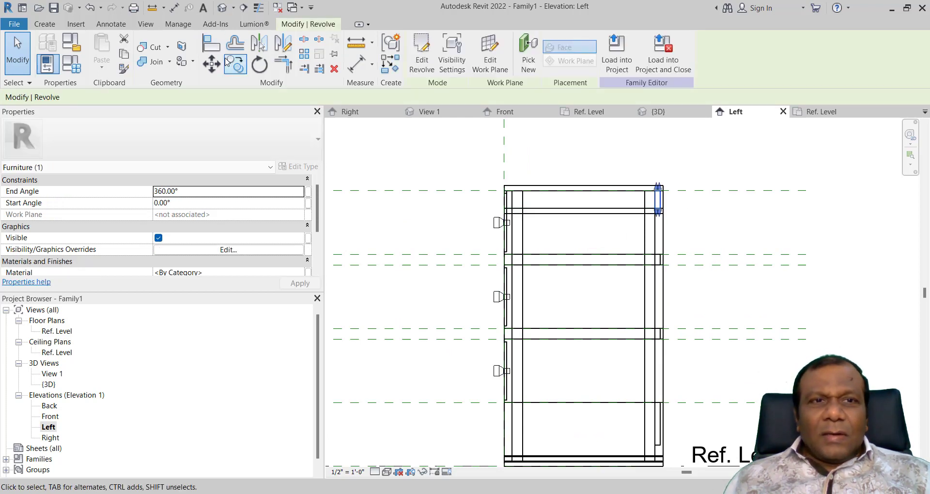
pyautogui.scroll(2, 610, 173)
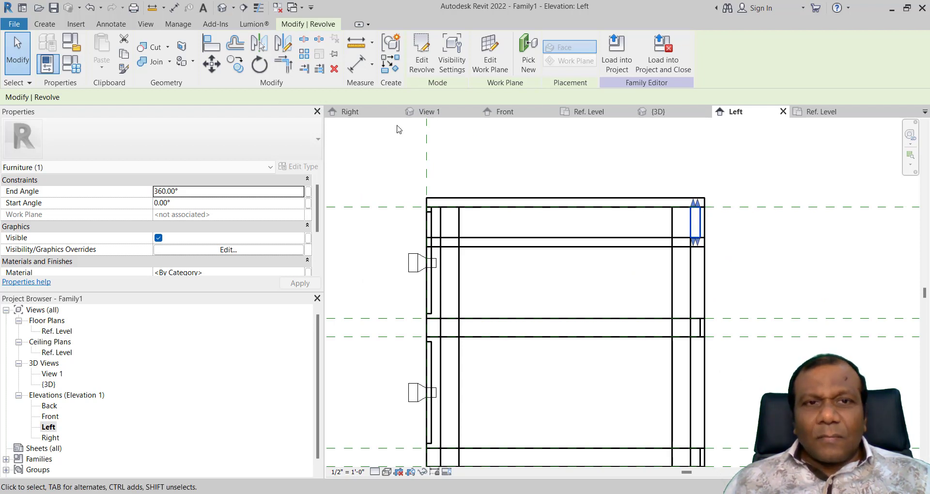
pyautogui.click(288, 51)
pyautogui.click(566, 208)
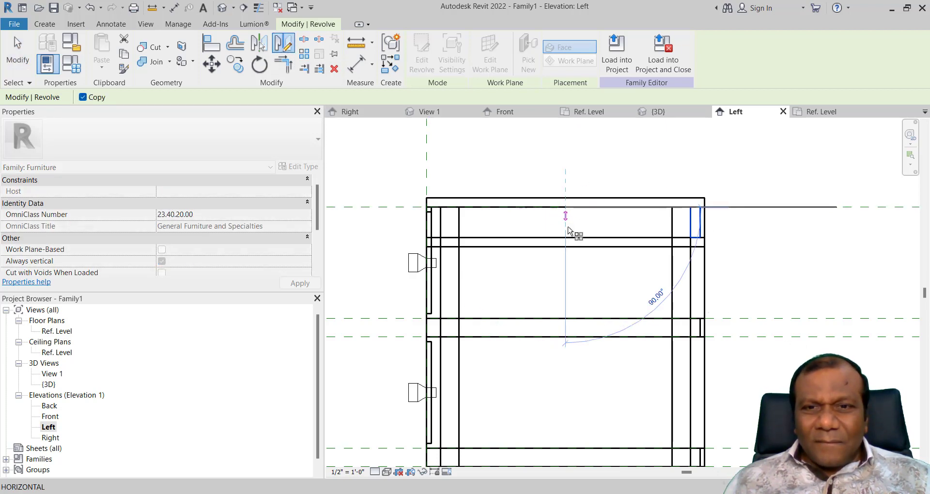
pyautogui.click(565, 321)
pyautogui.moveTo(580, 283)
pyautogui.mouseDown(button='middle')
pyautogui.moveTo(569, 255)
pyautogui.moveTo(566, 167)
pyautogui.mouseUp(button='middle')
pyautogui.press('Escape')
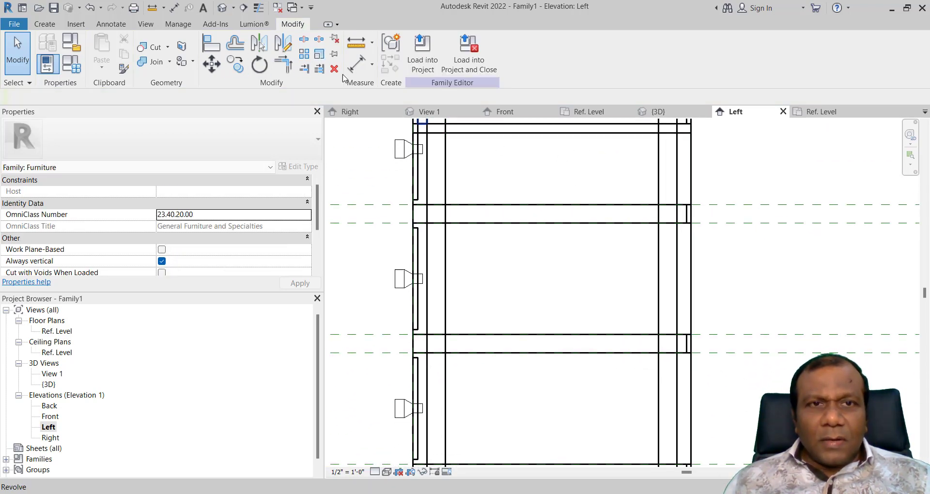
# Step: Mirror a copy of the support between the upper and middle boxes across the desk's vertical centre axis
pyautogui.click(286, 46)
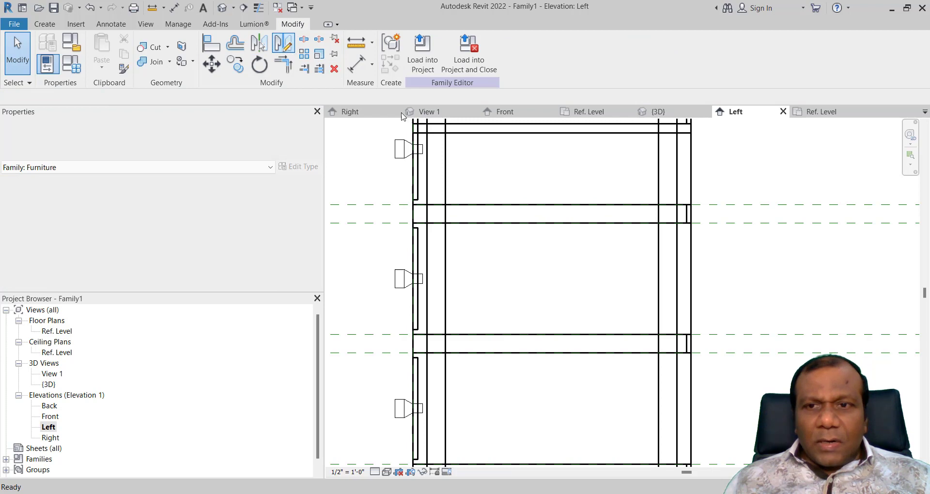
pyautogui.click(685, 218)
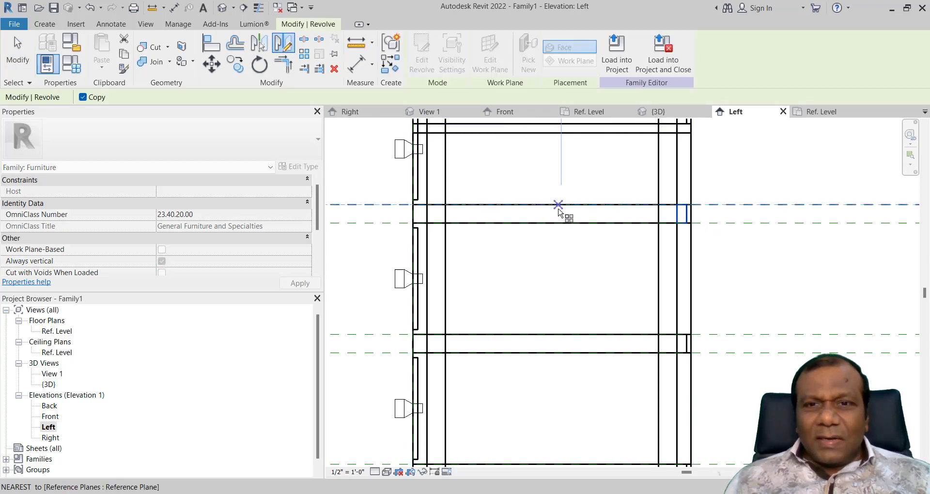
pyautogui.click(554, 230)
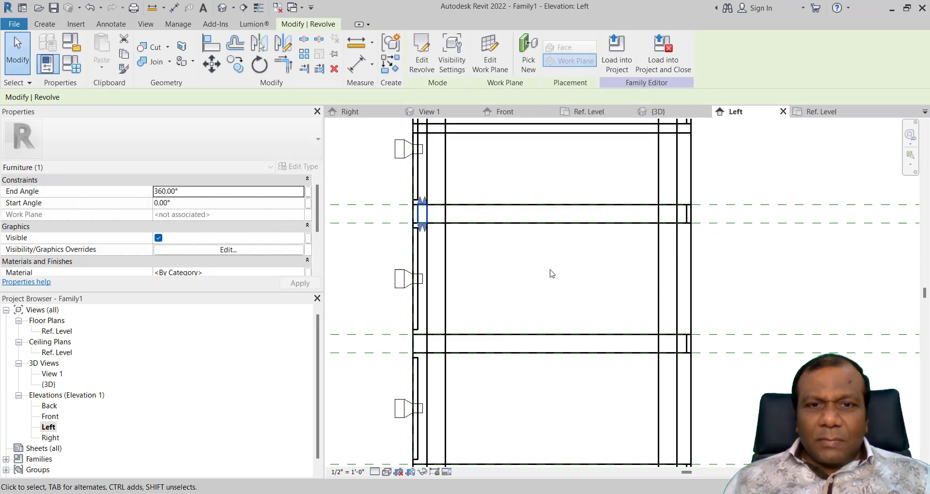
# Step: Mirror a copy of the support between the middle and lowest boxes across a vertical axis at the desk's midpoint
pyautogui.scroll(-2, 610, 299)
pyautogui.scroll(2, 611, 299)
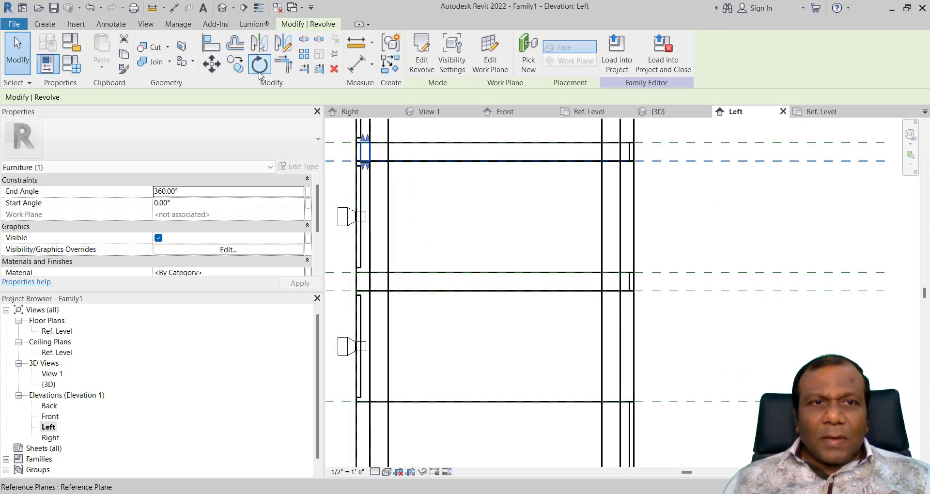
pyautogui.click(281, 44)
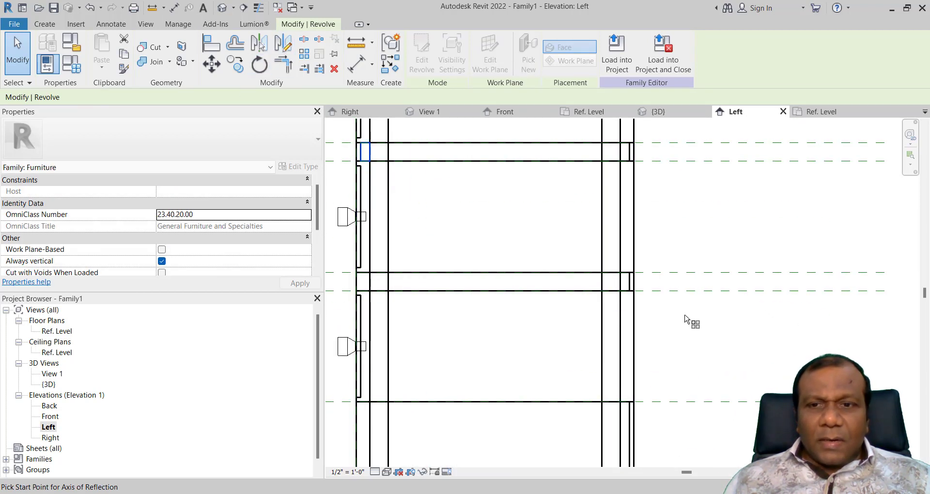
pyautogui.click(625, 293)
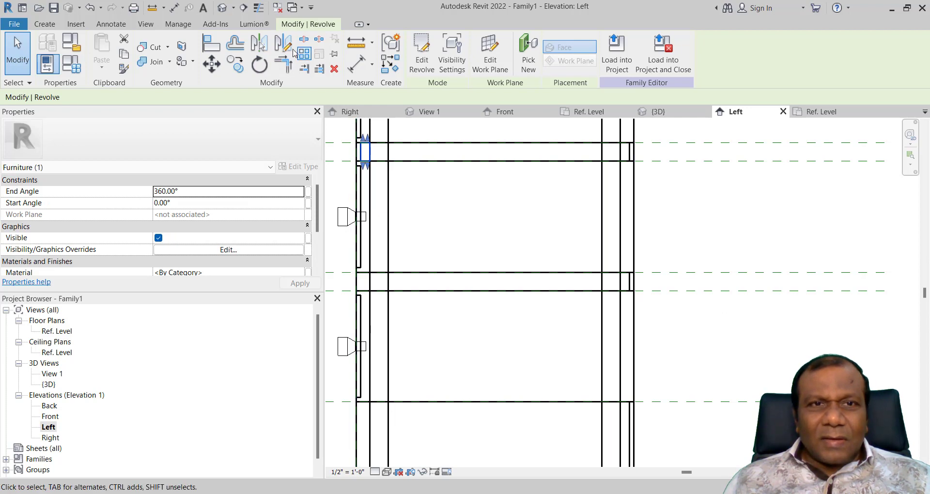
pyautogui.press('d')
pyautogui.press('m')
pyautogui.scroll(2, 625, 293)
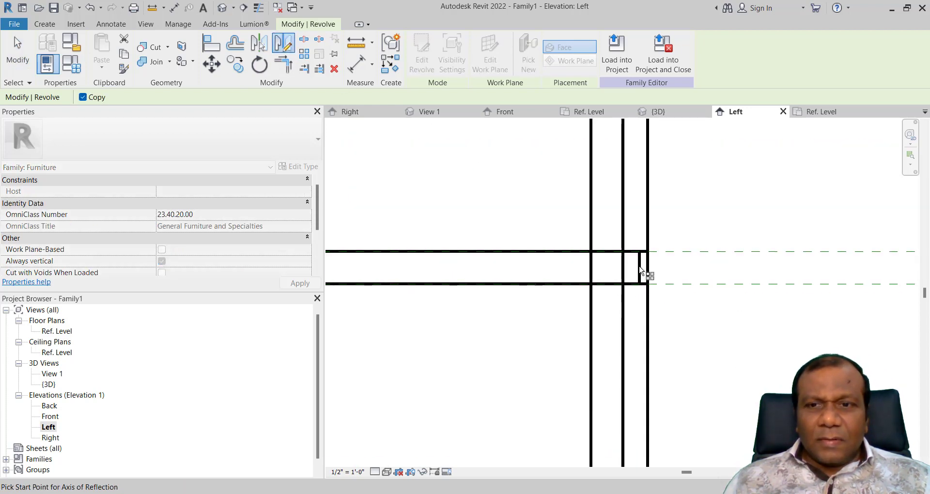
pyautogui.click(636, 282)
pyautogui.scroll(-3, 637, 284)
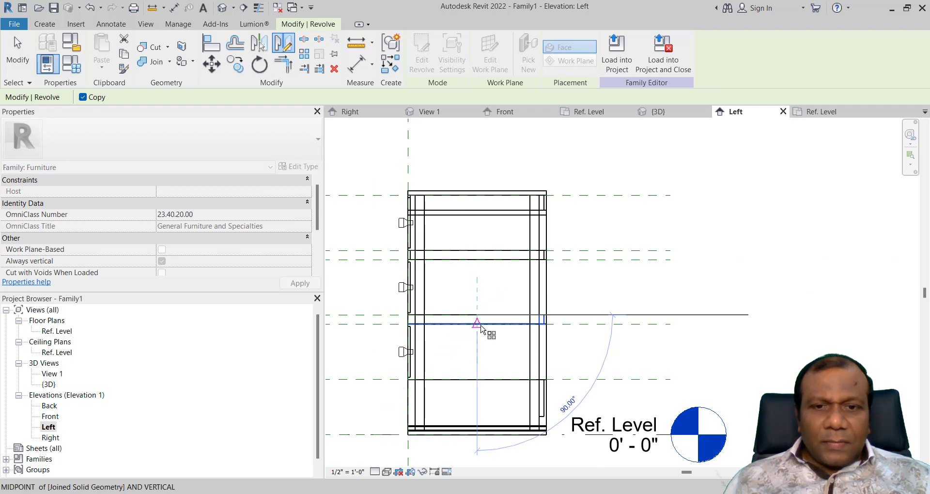
pyautogui.click(480, 330)
pyautogui.press('Escape')
pyautogui.scroll(5, 551, 394)
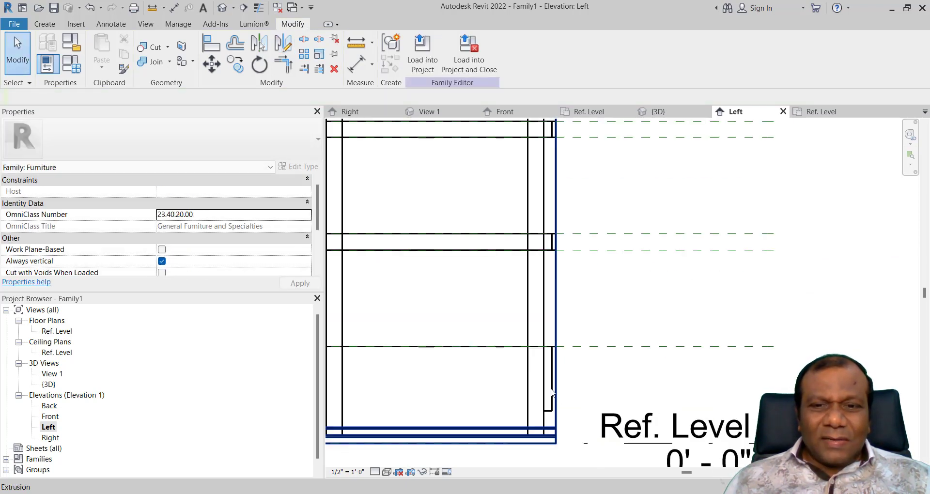
pyautogui.scroll(-3, 551, 412)
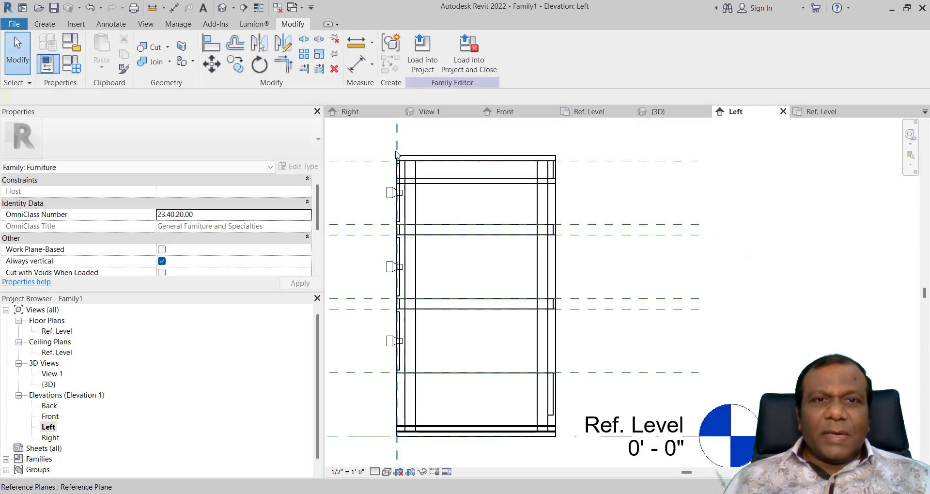
# Step: Mirror a copy of the long support beneath the lowest box across the desk's vertical centre axis
pyautogui.click(289, 47)
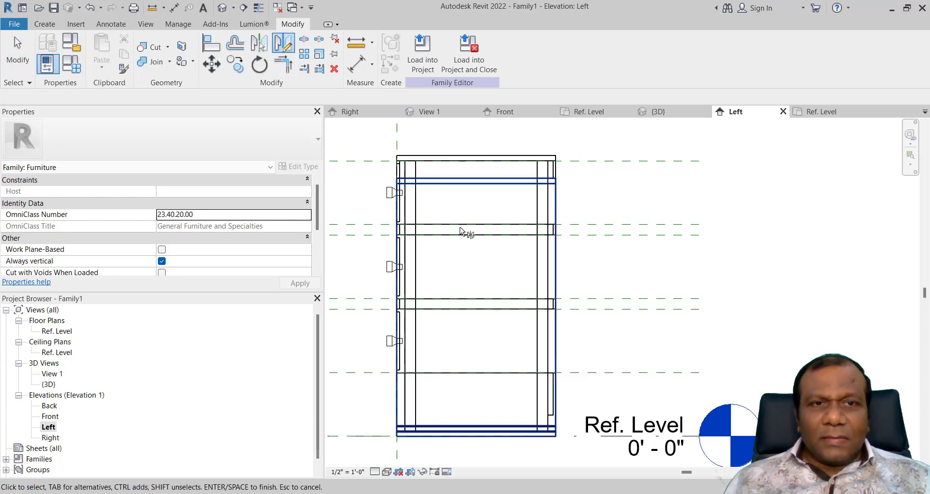
pyautogui.click(551, 401)
pyautogui.click(476, 373)
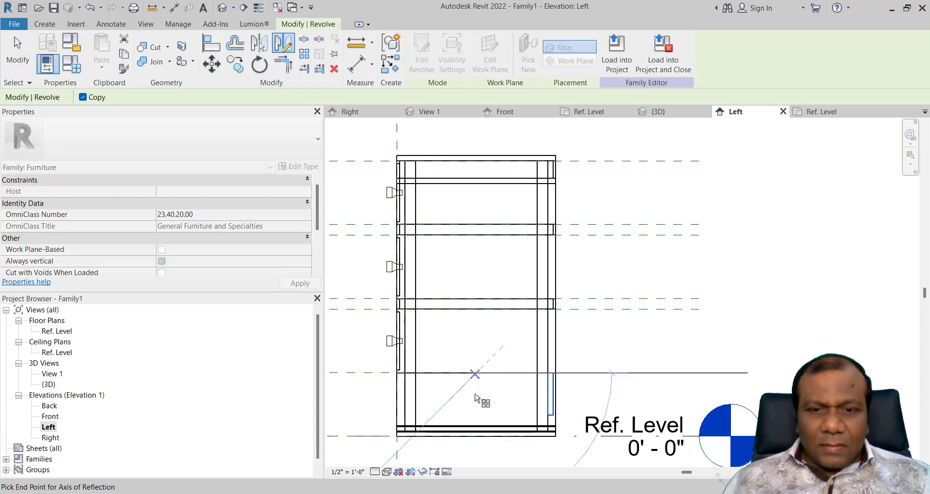
pyautogui.click(481, 427)
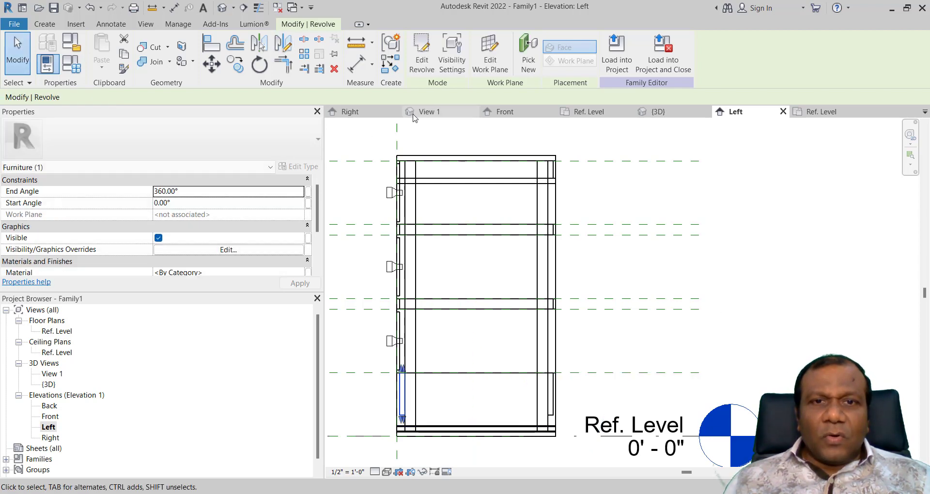
# Step: Check the support beneath the lowest box in the Front elevation, and examine the supports from above in the 3D view
pyautogui.click(513, 115)
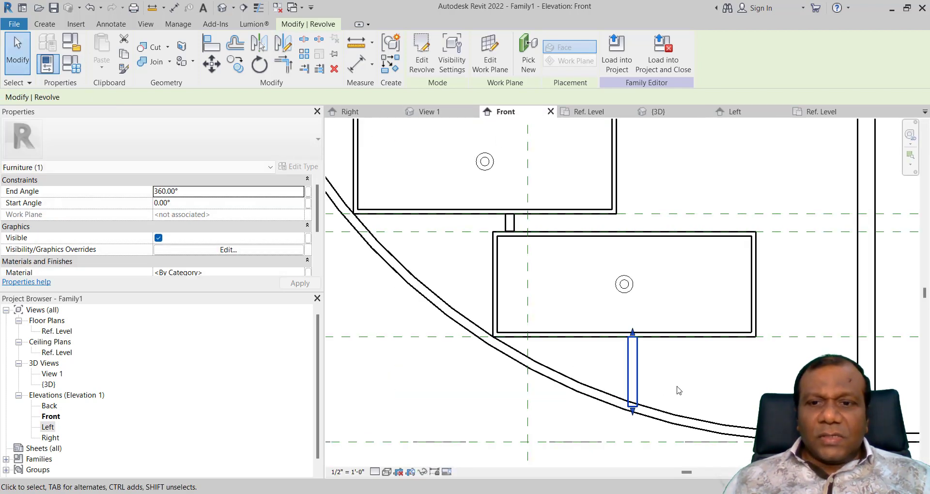
pyautogui.click(704, 379)
pyautogui.scroll(-5, 678, 385)
pyautogui.click(660, 112)
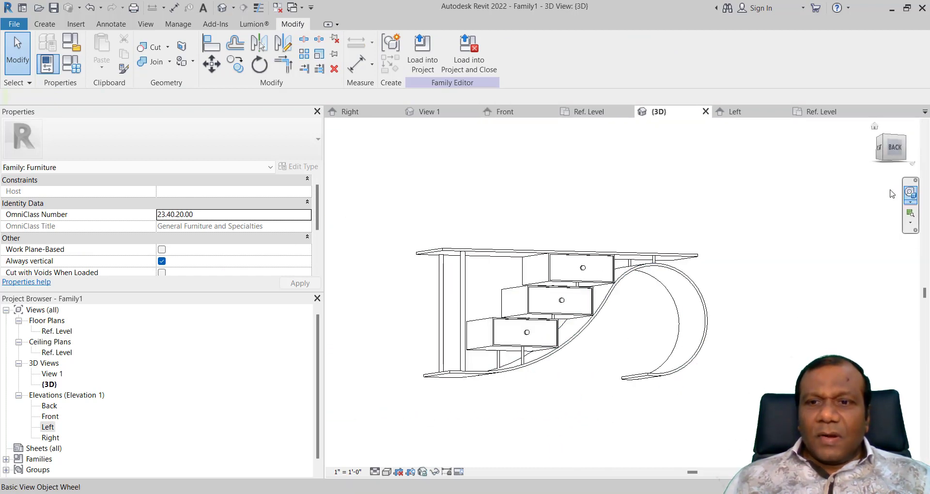
pyautogui.click(909, 192)
pyautogui.moveTo(775, 199)
pyautogui.mouseDown()
pyautogui.moveTo(759, 247)
pyautogui.moveTo(760, 231)
pyautogui.mouseUp()
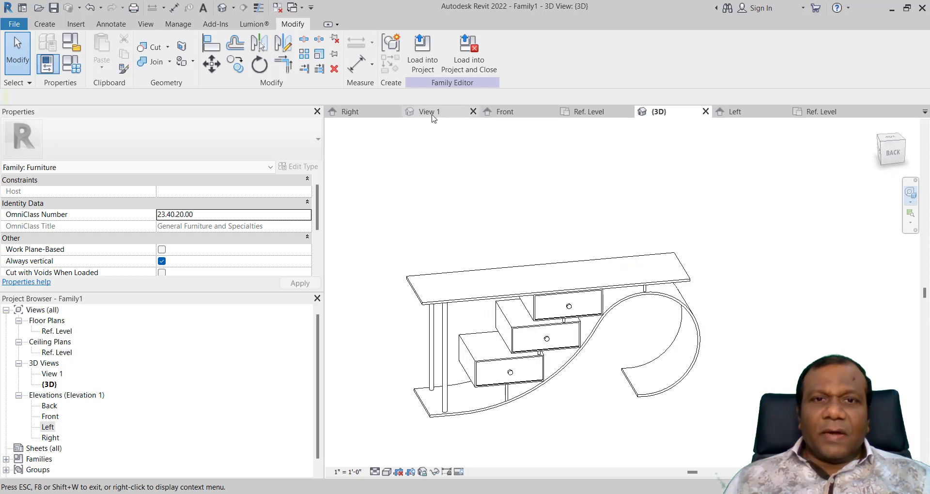
# Step: In the Front elevation, copy the short support from between the upper and middle boxes to beneath the curve's open lower end
pyautogui.click(504, 112)
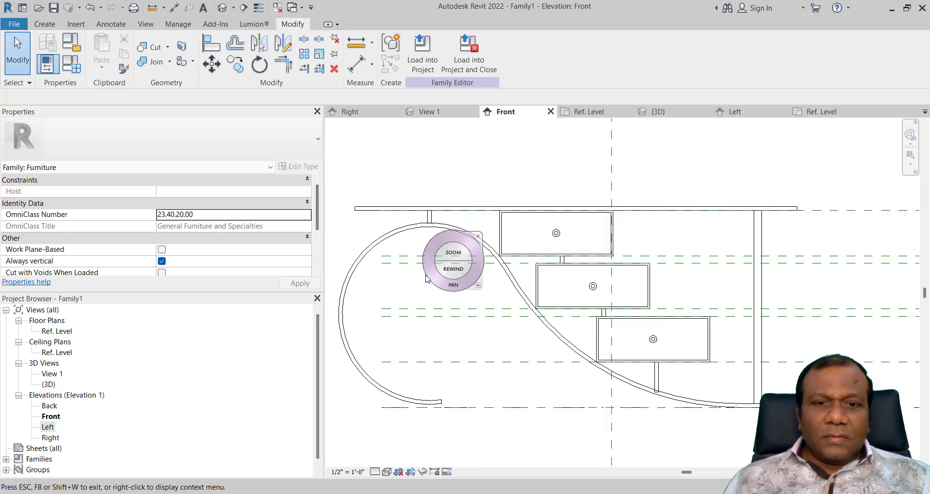
pyautogui.press('Escape')
pyautogui.scroll(2, 560, 275)
pyautogui.scroll(1, 560, 274)
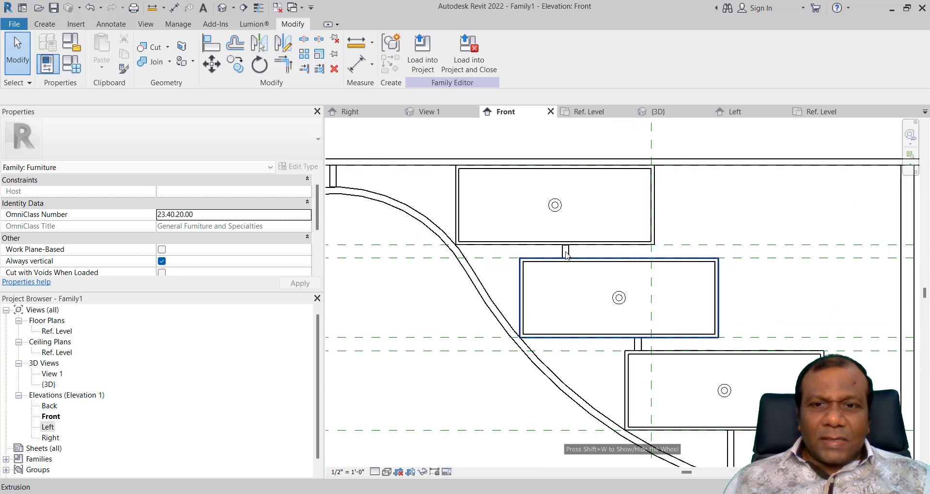
pyautogui.click(237, 66)
pyautogui.scroll(2, 511, 245)
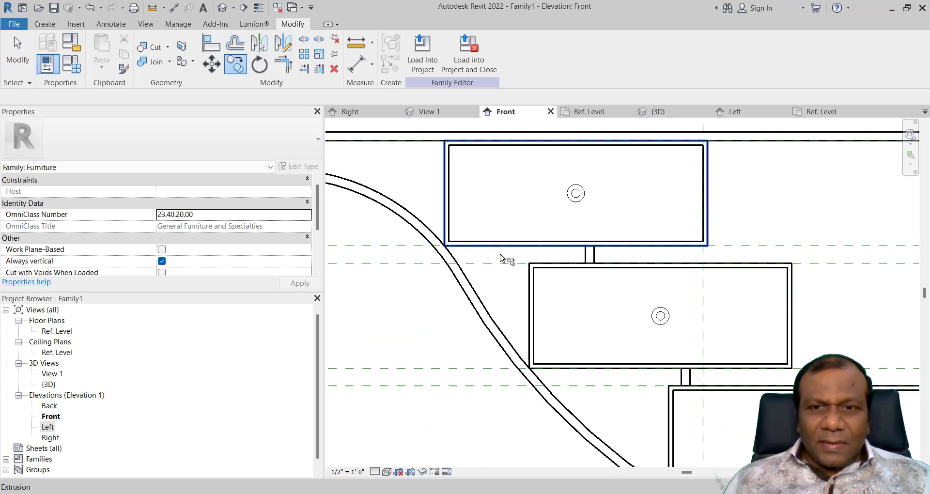
pyautogui.click(592, 259)
pyautogui.scroll(2, 592, 256)
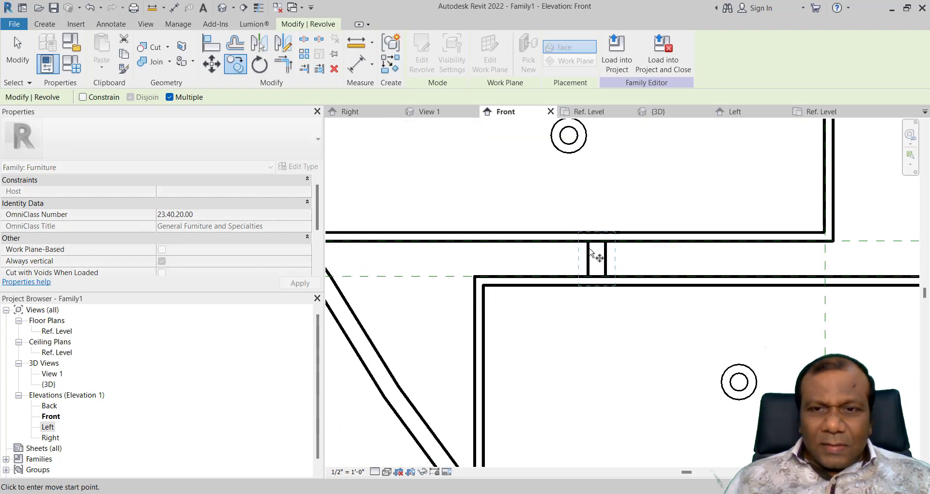
pyautogui.click(601, 242)
pyautogui.scroll(-5, 460, 339)
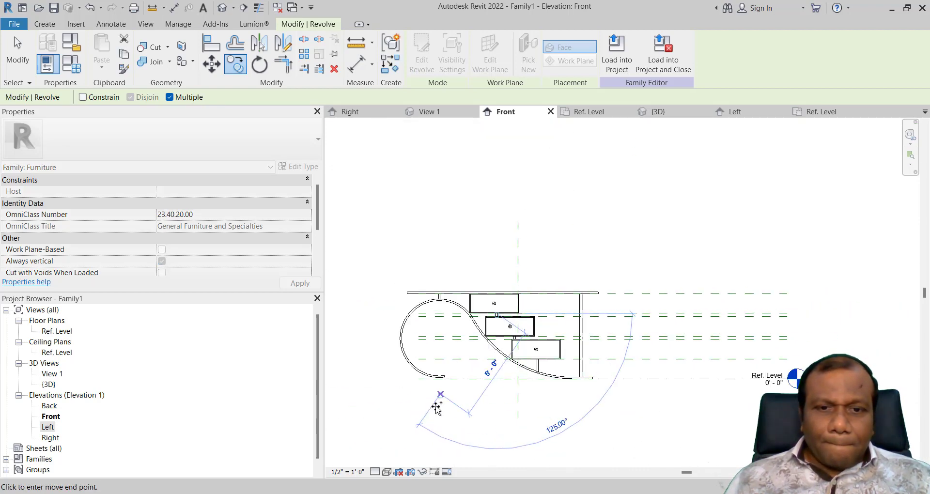
pyautogui.scroll(5, 441, 358)
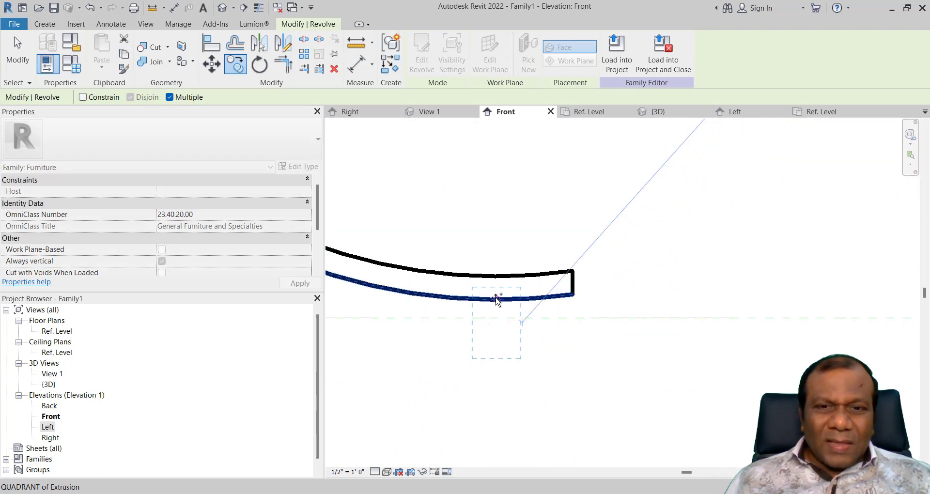
pyautogui.click(499, 291)
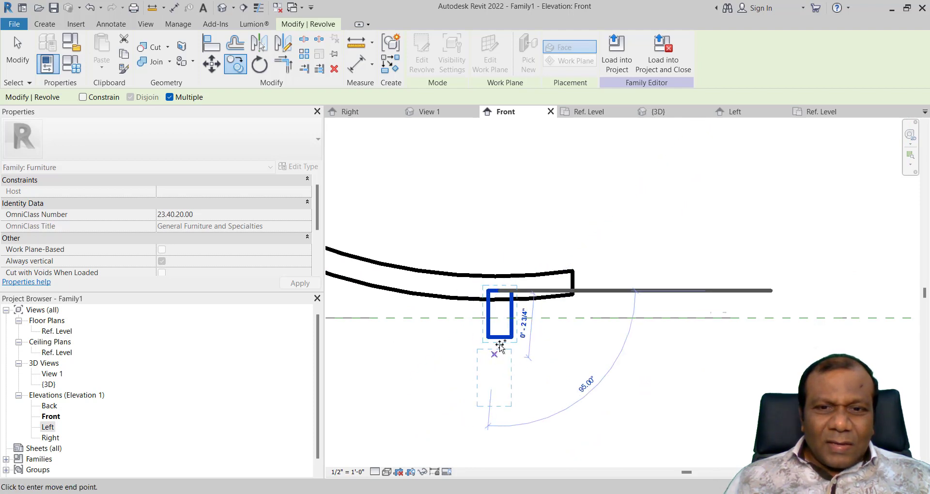
# Step: Shorten the copied foot under the curve's open end by raising its lower end to the Ref. Level line
pyautogui.press('Escape')
pyautogui.moveTo(499, 344); pyautogui.dragTo(501, 317)
pyautogui.click(575, 340)
pyautogui.scroll(-4, 477, 341)
pyautogui.scroll(-3, 533, 364)
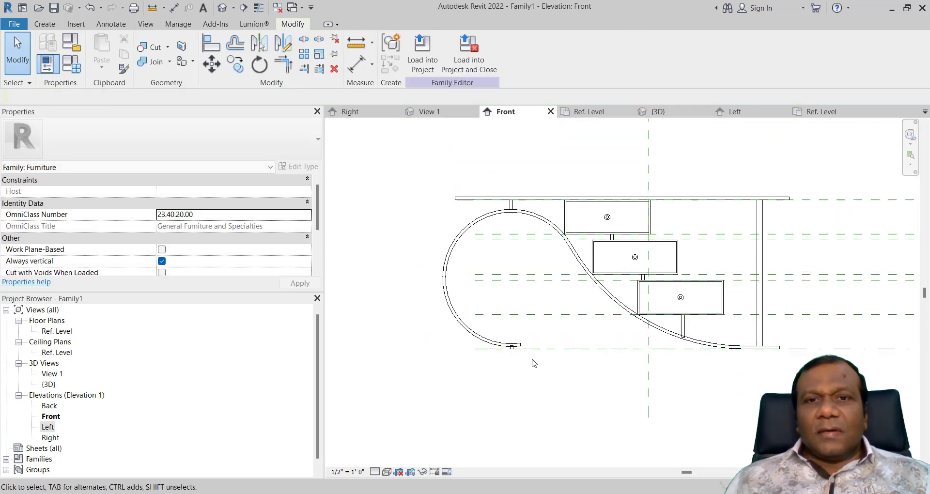
# Step: Display the desk with solid shaded surfaces in the 3D view
pyautogui.click(658, 112)
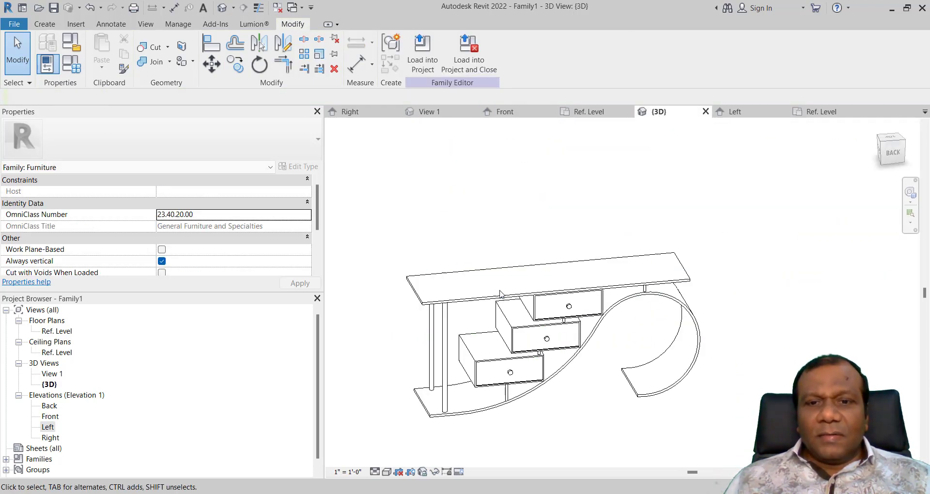
pyautogui.click(387, 472)
pyautogui.click(407, 460)
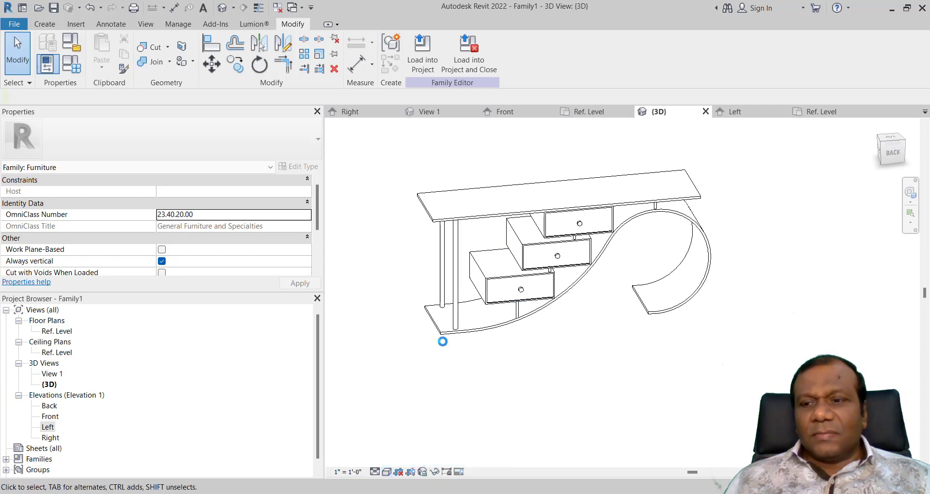
# Step: Orbit around the shaded desk and examine the supports between the boxes, the tabletop and the curve
pyautogui.click(911, 192)
pyautogui.moveTo(668, 222); pyautogui.dragTo(623, 301)
pyautogui.scroll(3, 623, 301)
pyautogui.press('Escape')
pyautogui.scroll(3, 510, 316)
pyautogui.scroll(-4, 509, 324)
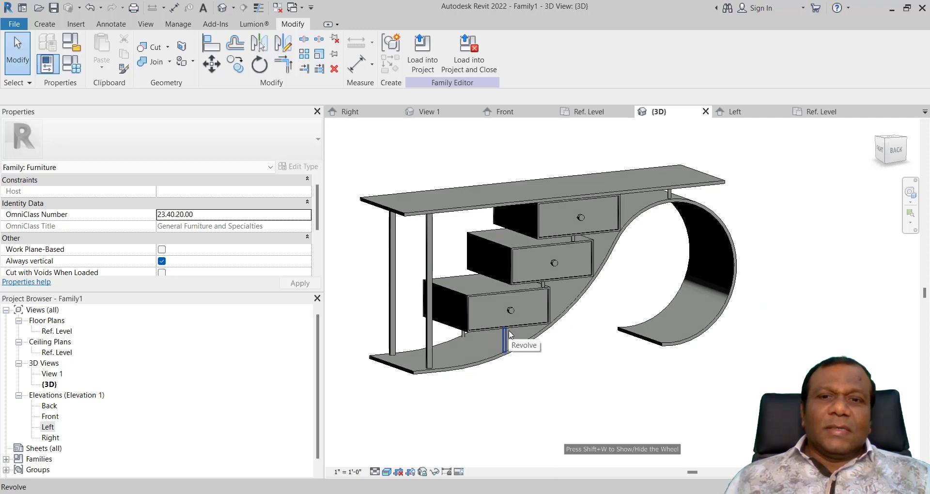
pyautogui.click(911, 198)
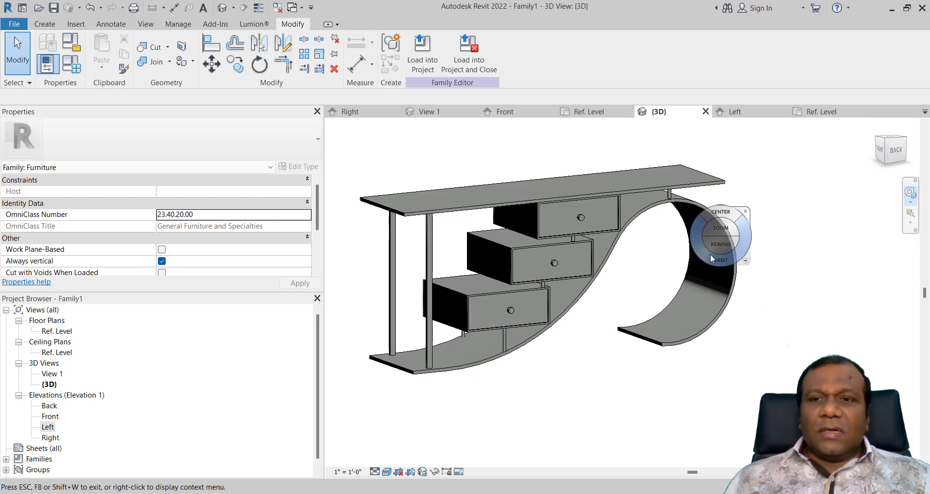
pyautogui.moveTo(705, 258); pyautogui.dragTo(659, 260)
pyautogui.press('Escape')
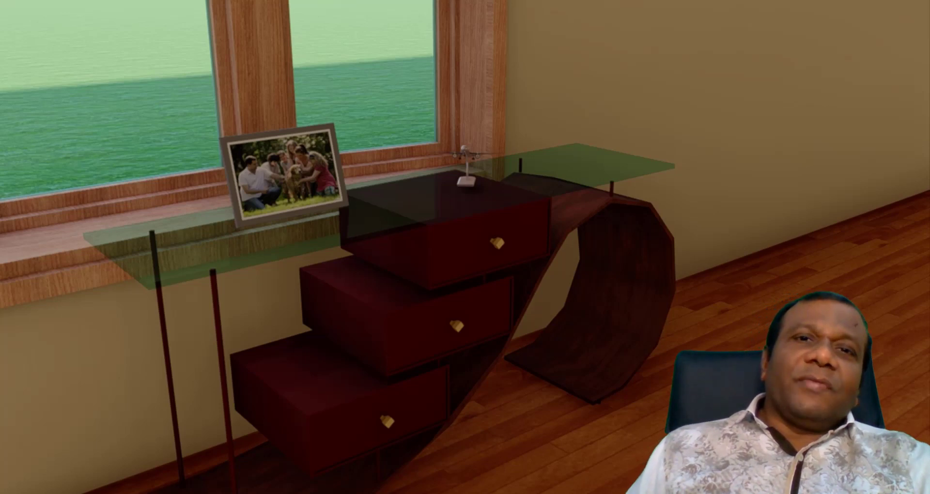